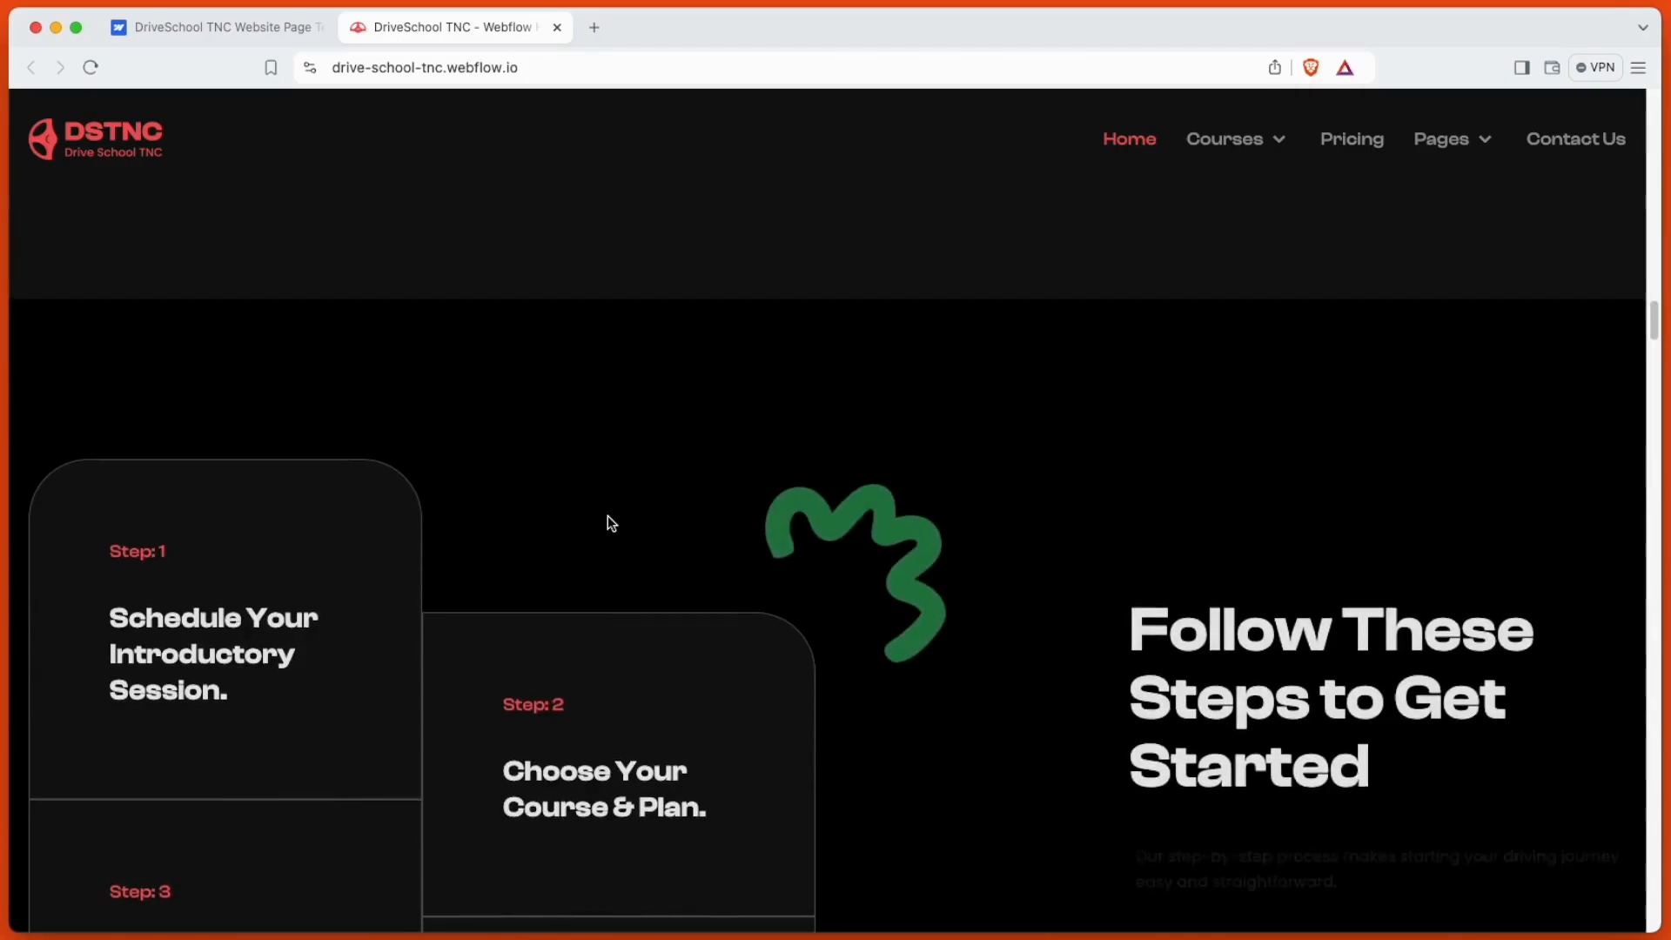
Step: Review the home page's getting-started steps and all five entries of the Why Choose Us section
scroll(607, 515, down, 4)
scroll(602, 583, down, 7)
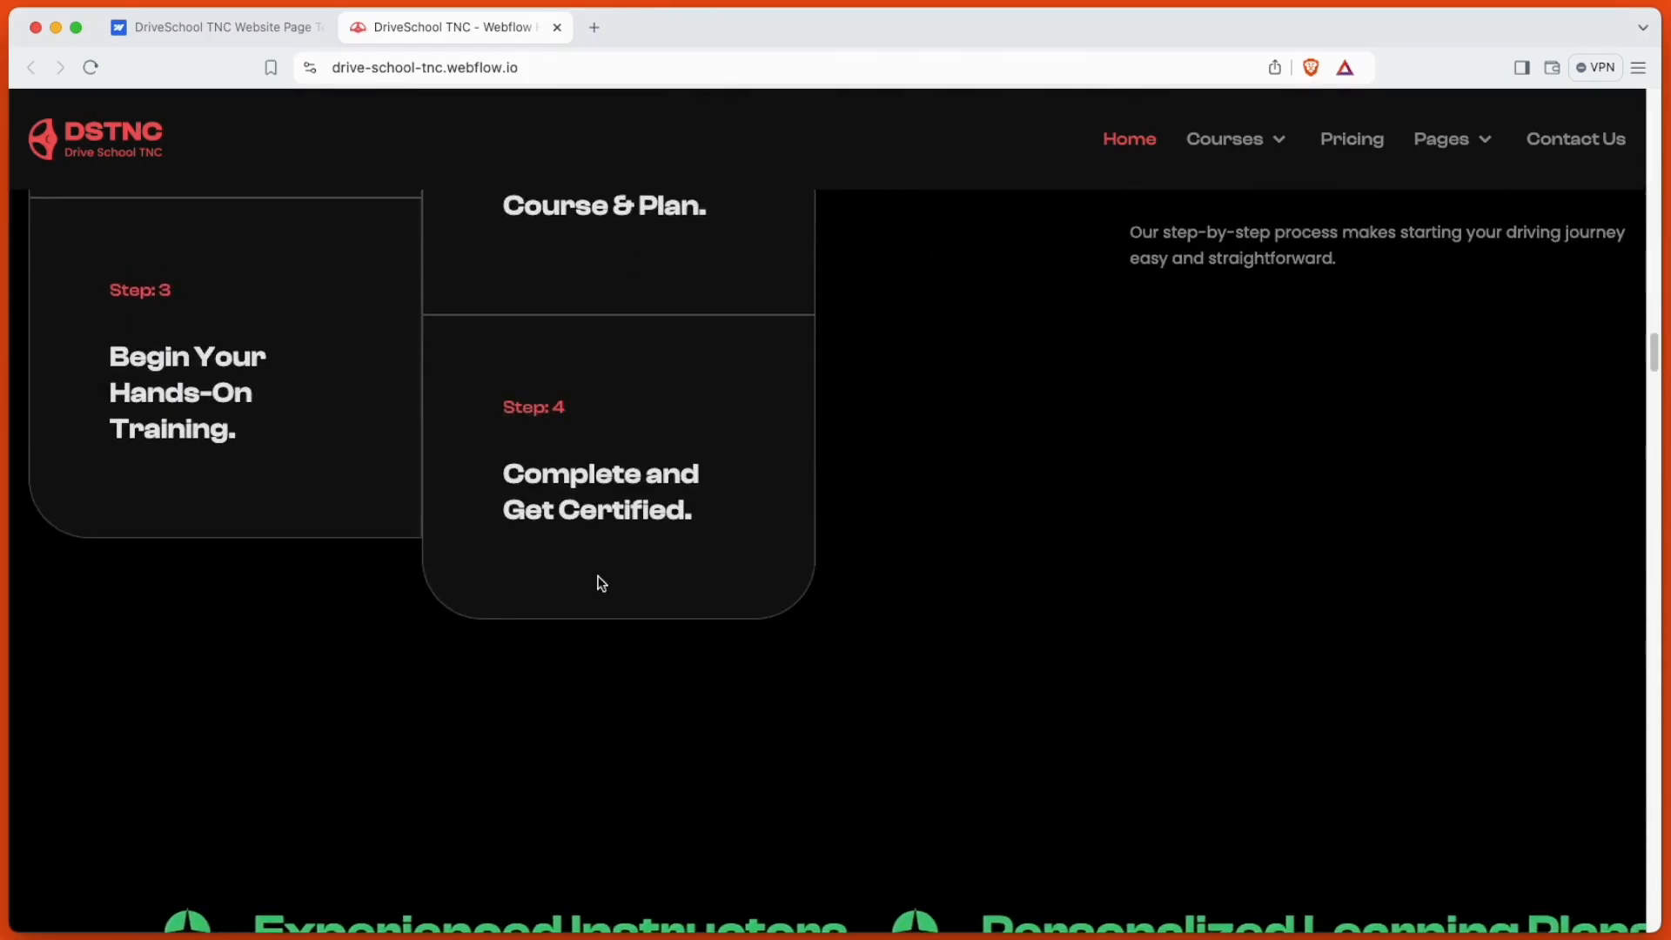
scroll(606, 577, down, 2)
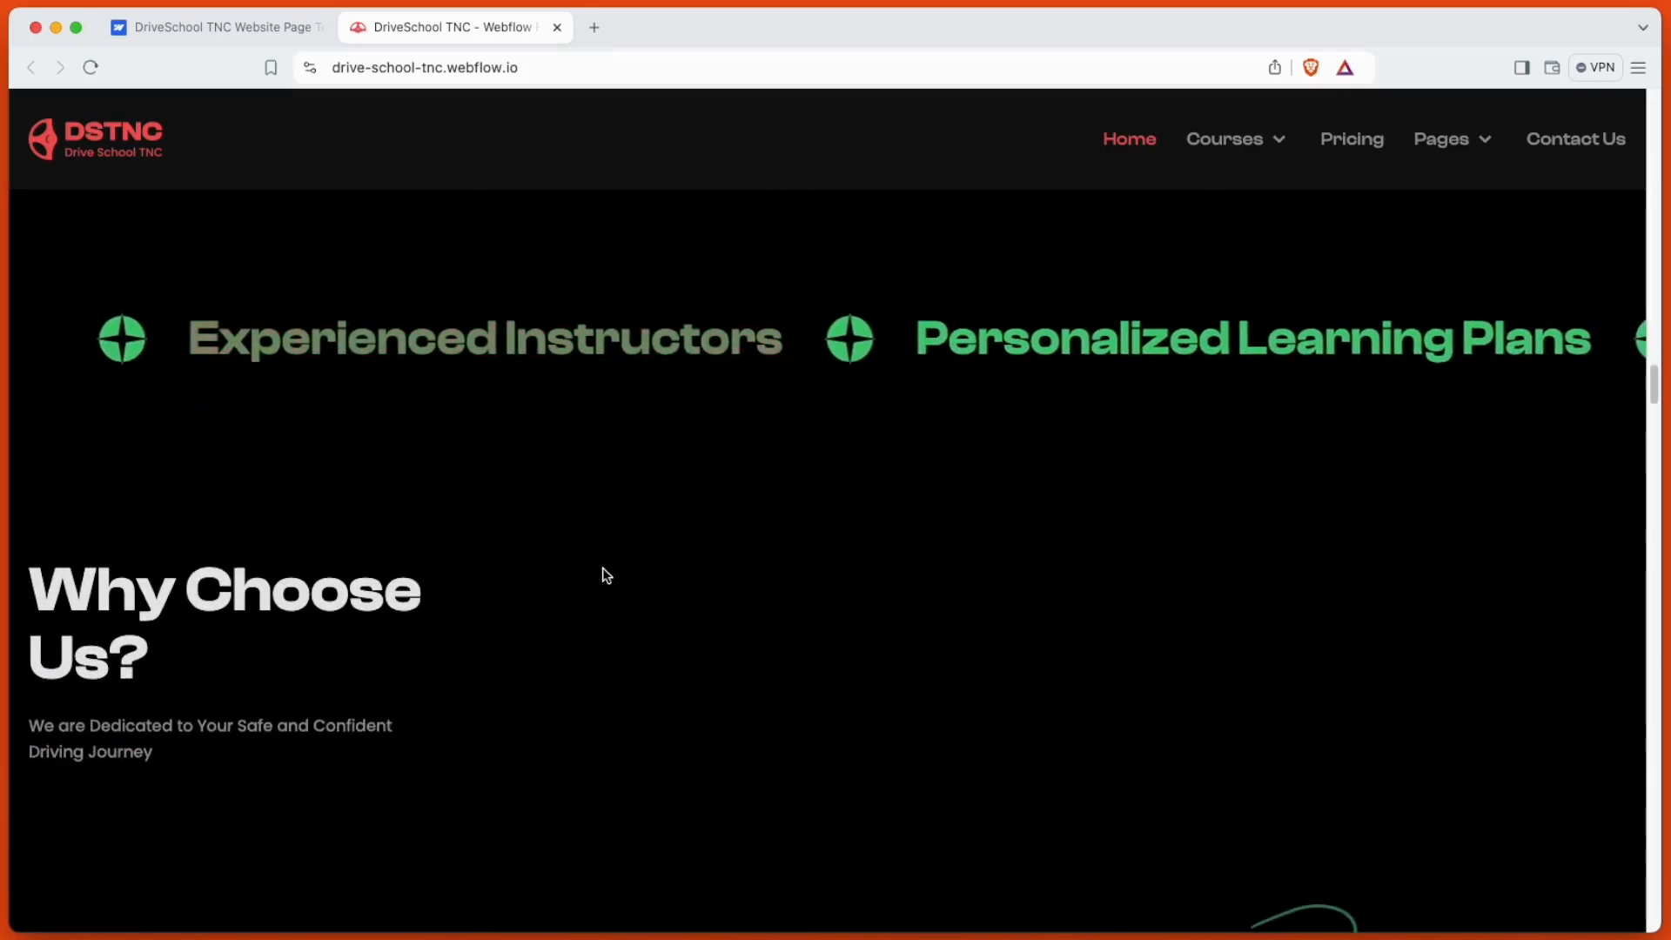
scroll(938, 366, down, 4)
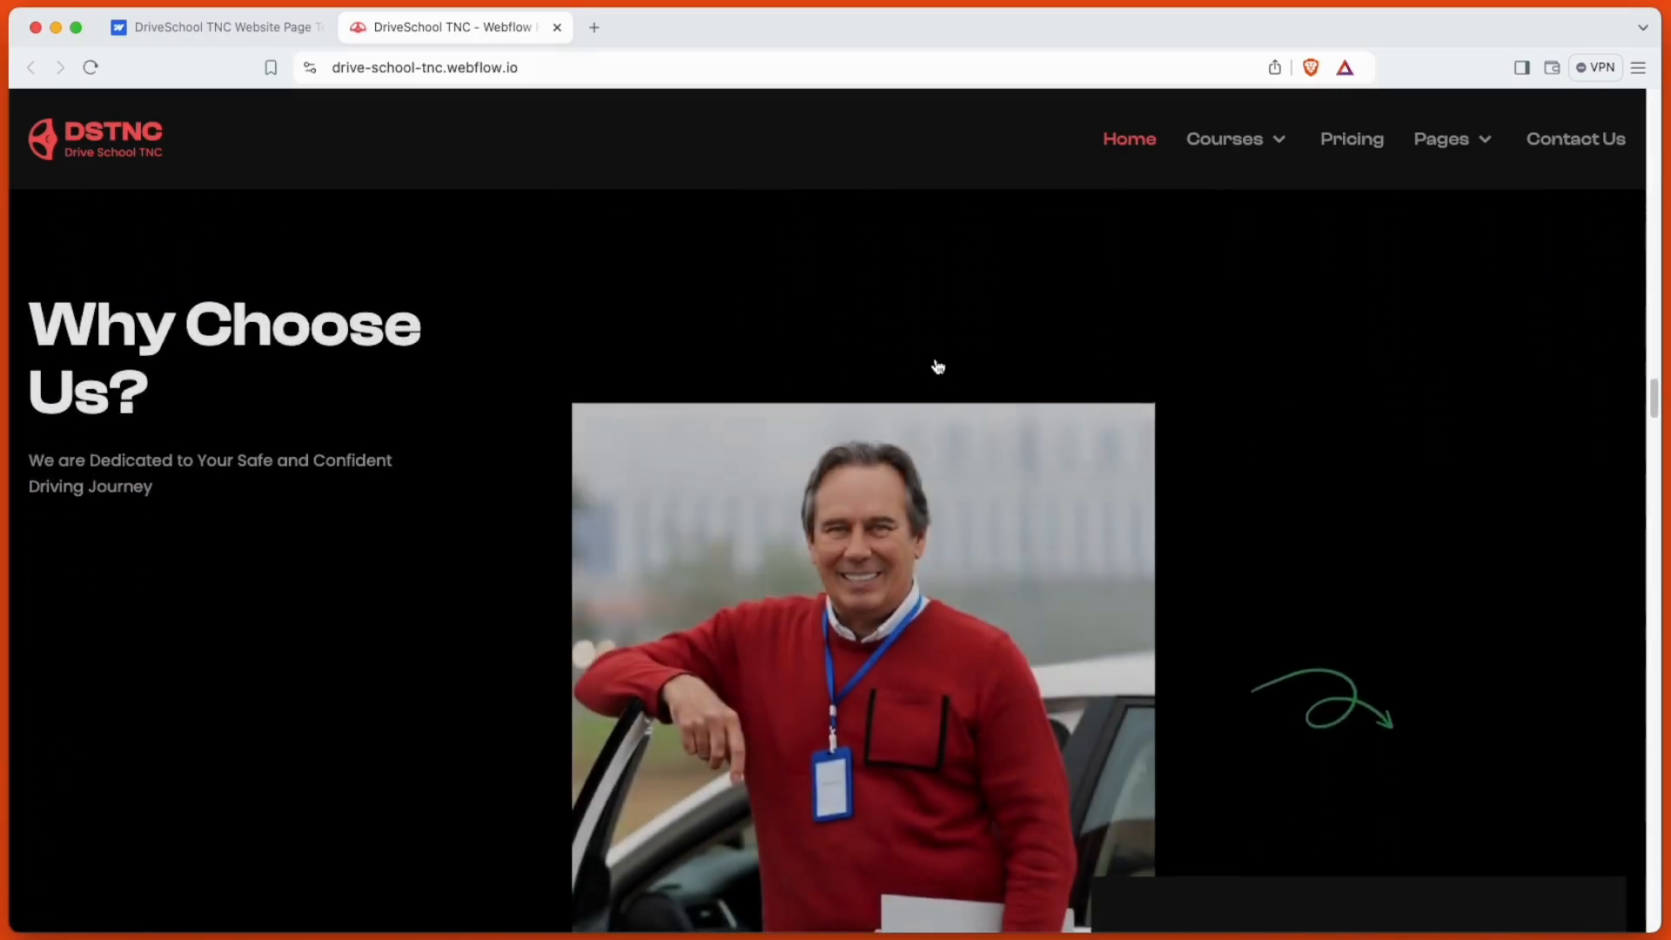
scroll(934, 357, down, 3)
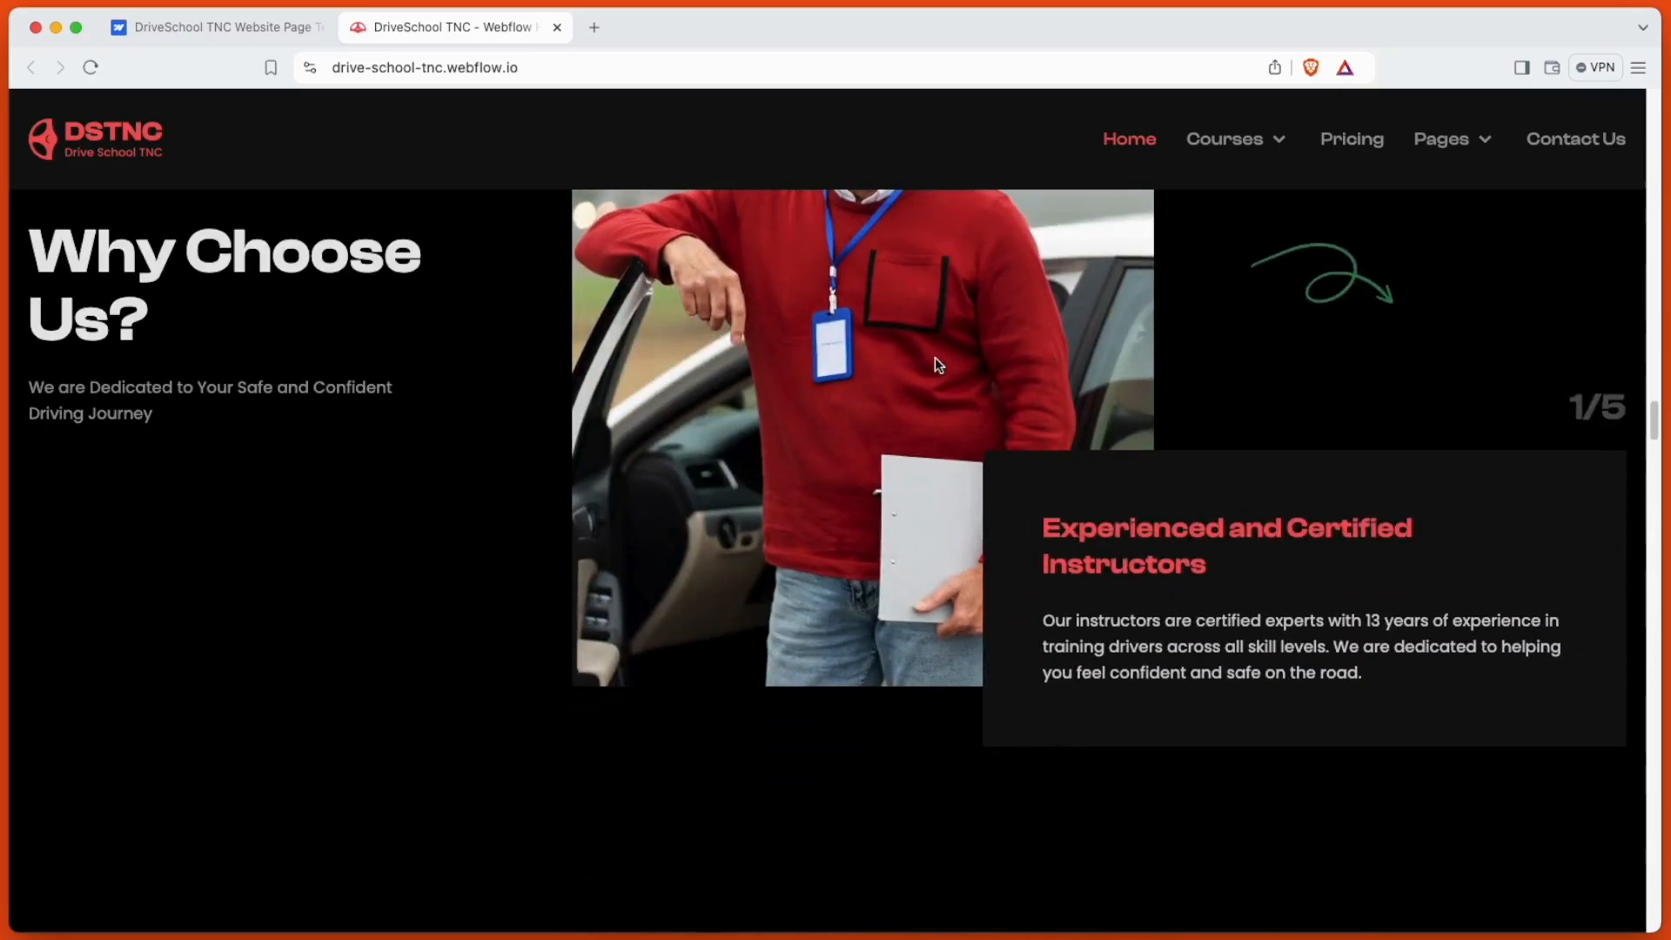
scroll(920, 374, down, 3)
scroll(850, 511, down, 5)
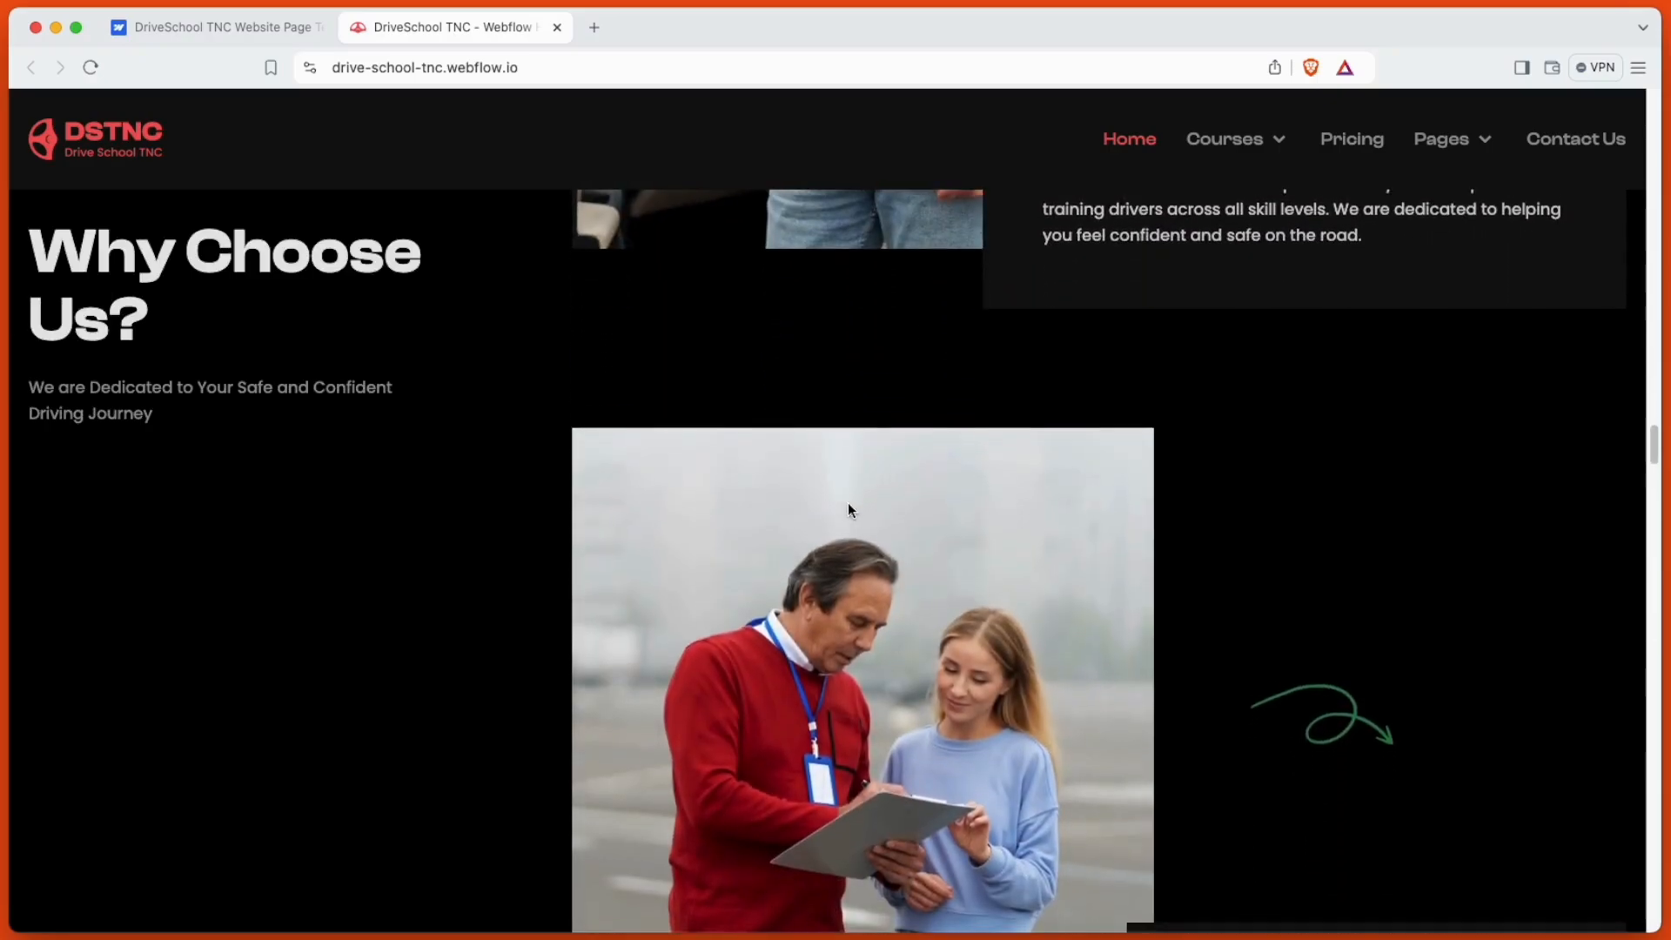
scroll(847, 503, down, 5)
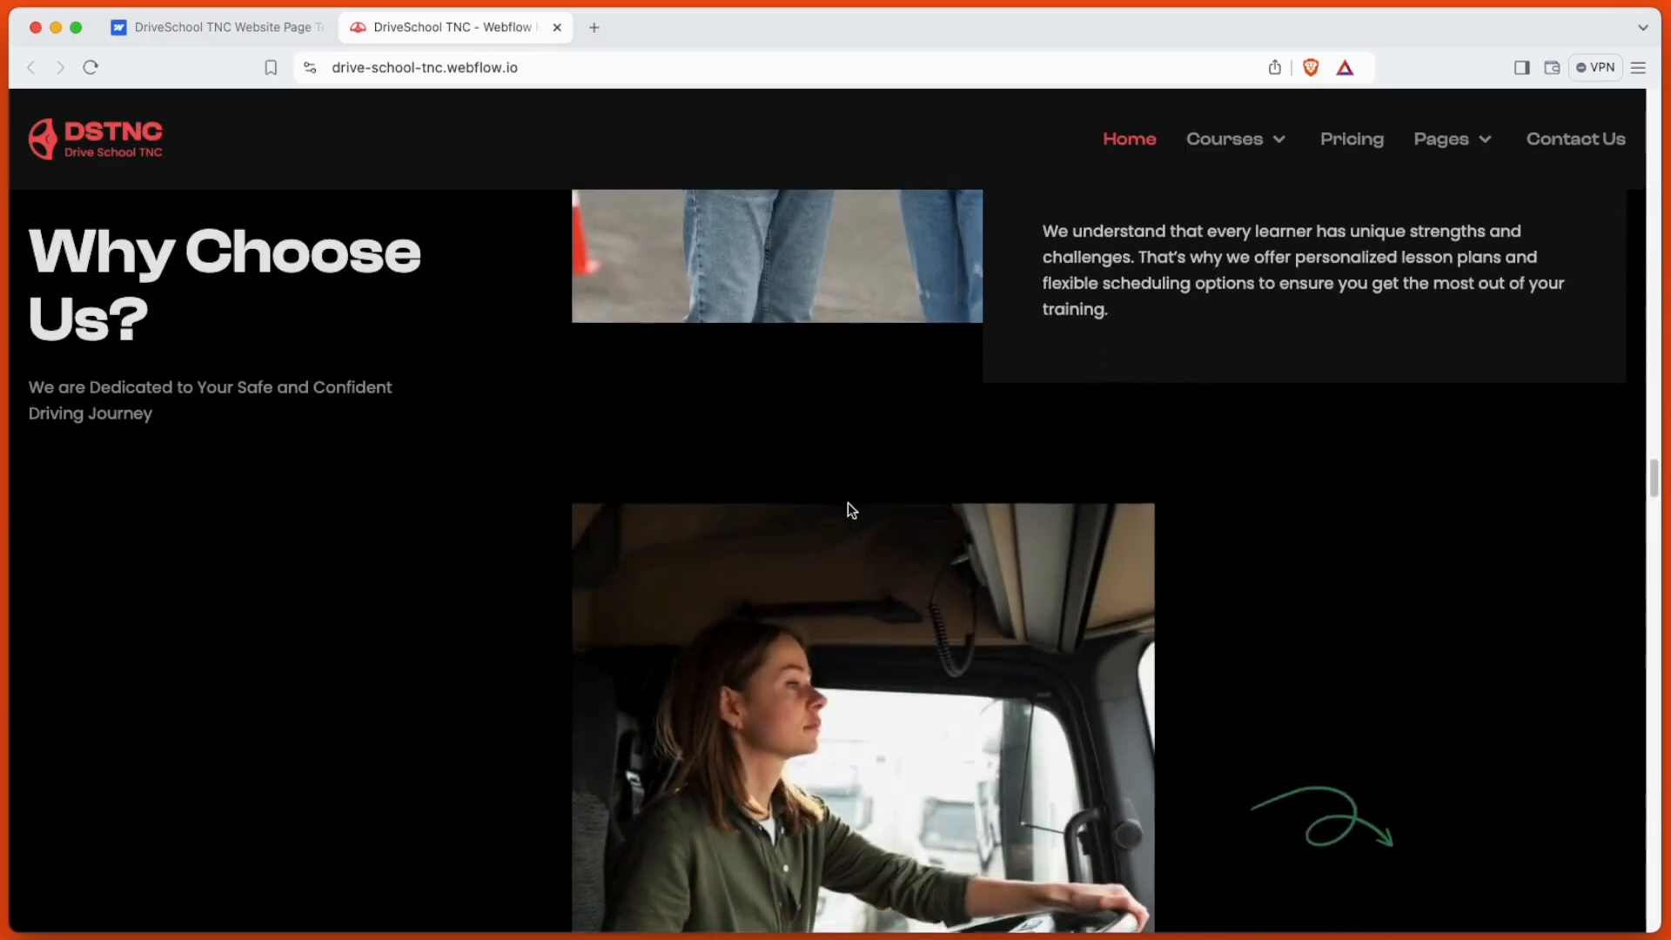
scroll(851, 510, down, 10)
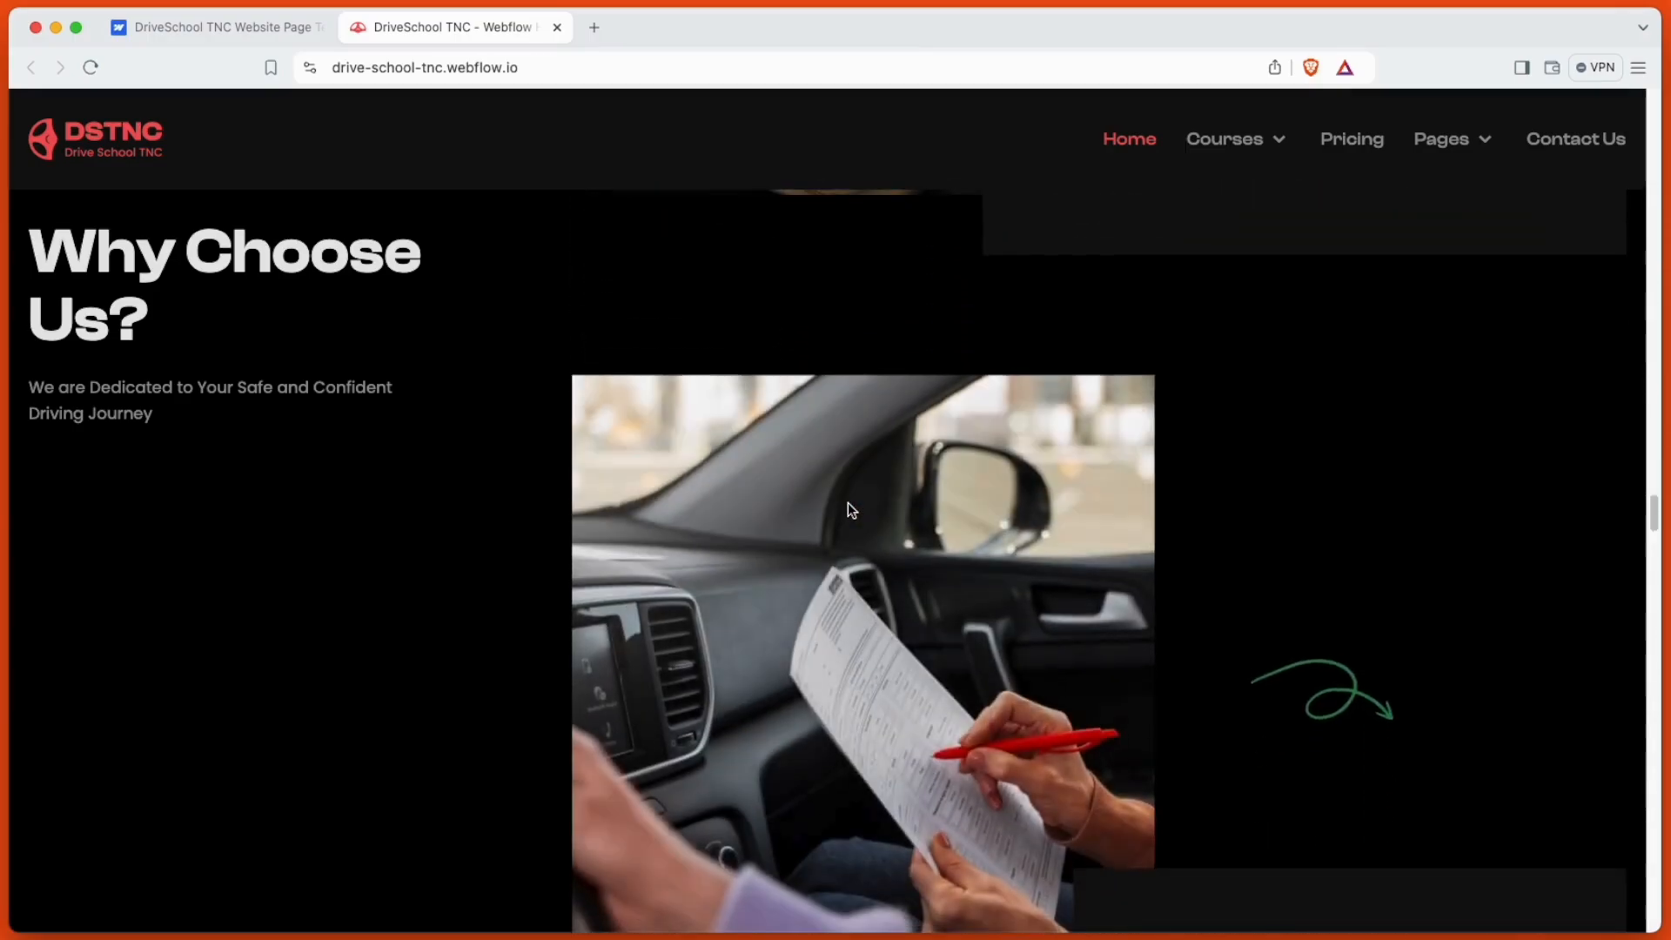
scroll(848, 503, down, 10)
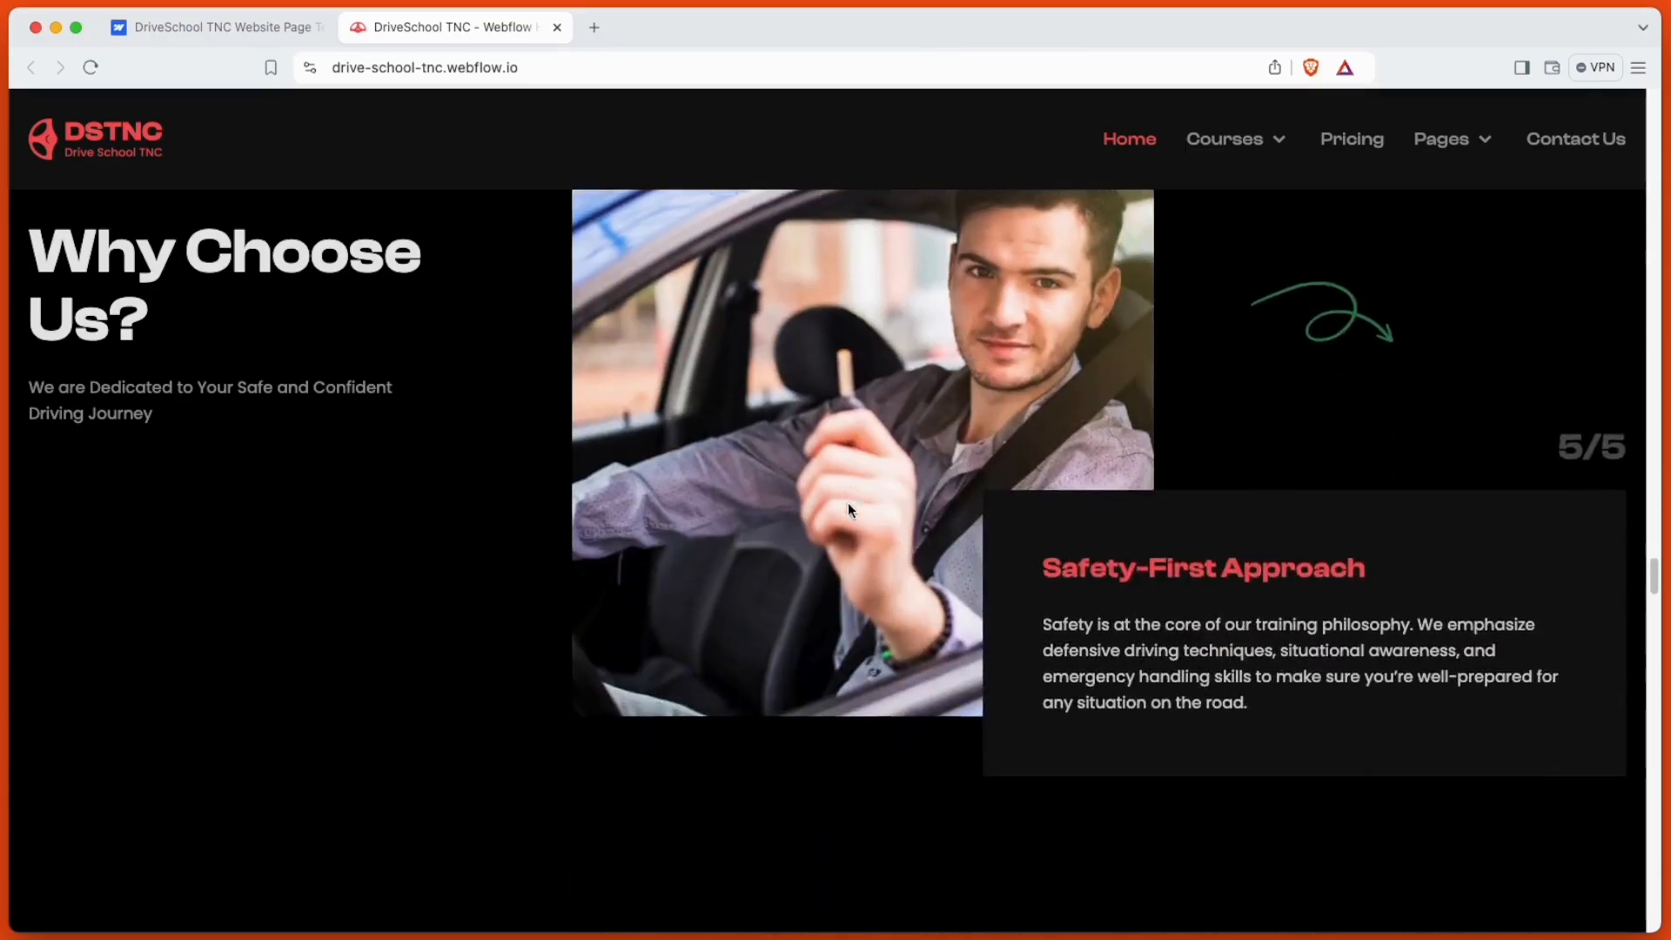
Step: Examine the rest of the home page, from the customer reviews and driving tips articles down to the footer
scroll(848, 509, down, 2)
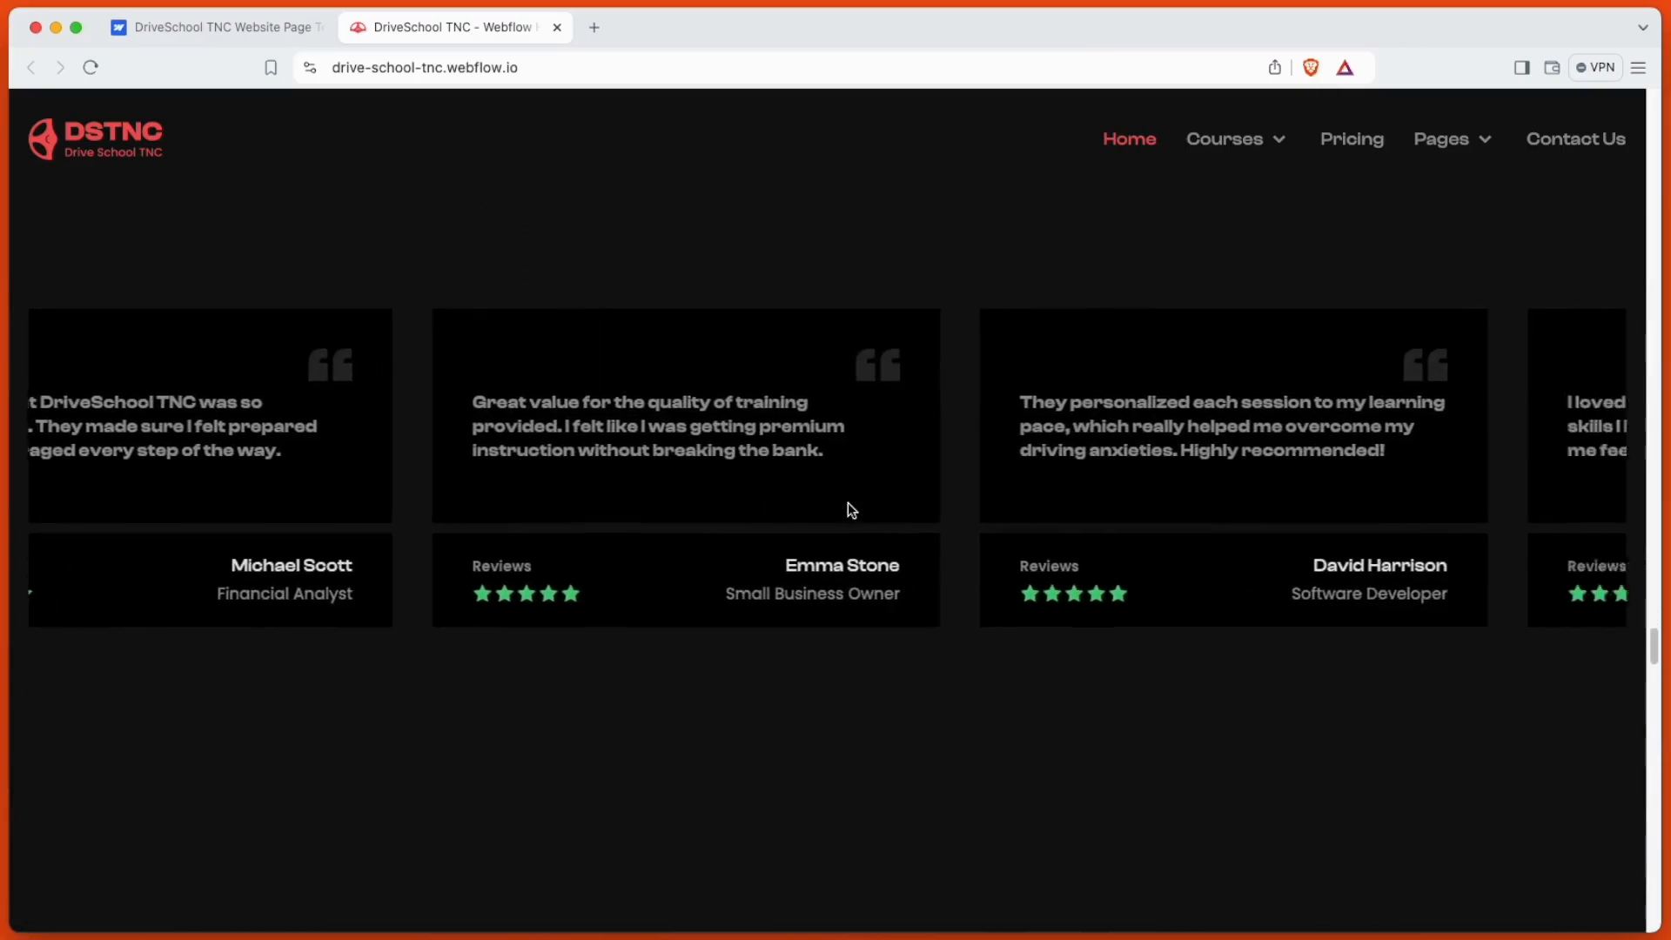
scroll(847, 503, down, 4)
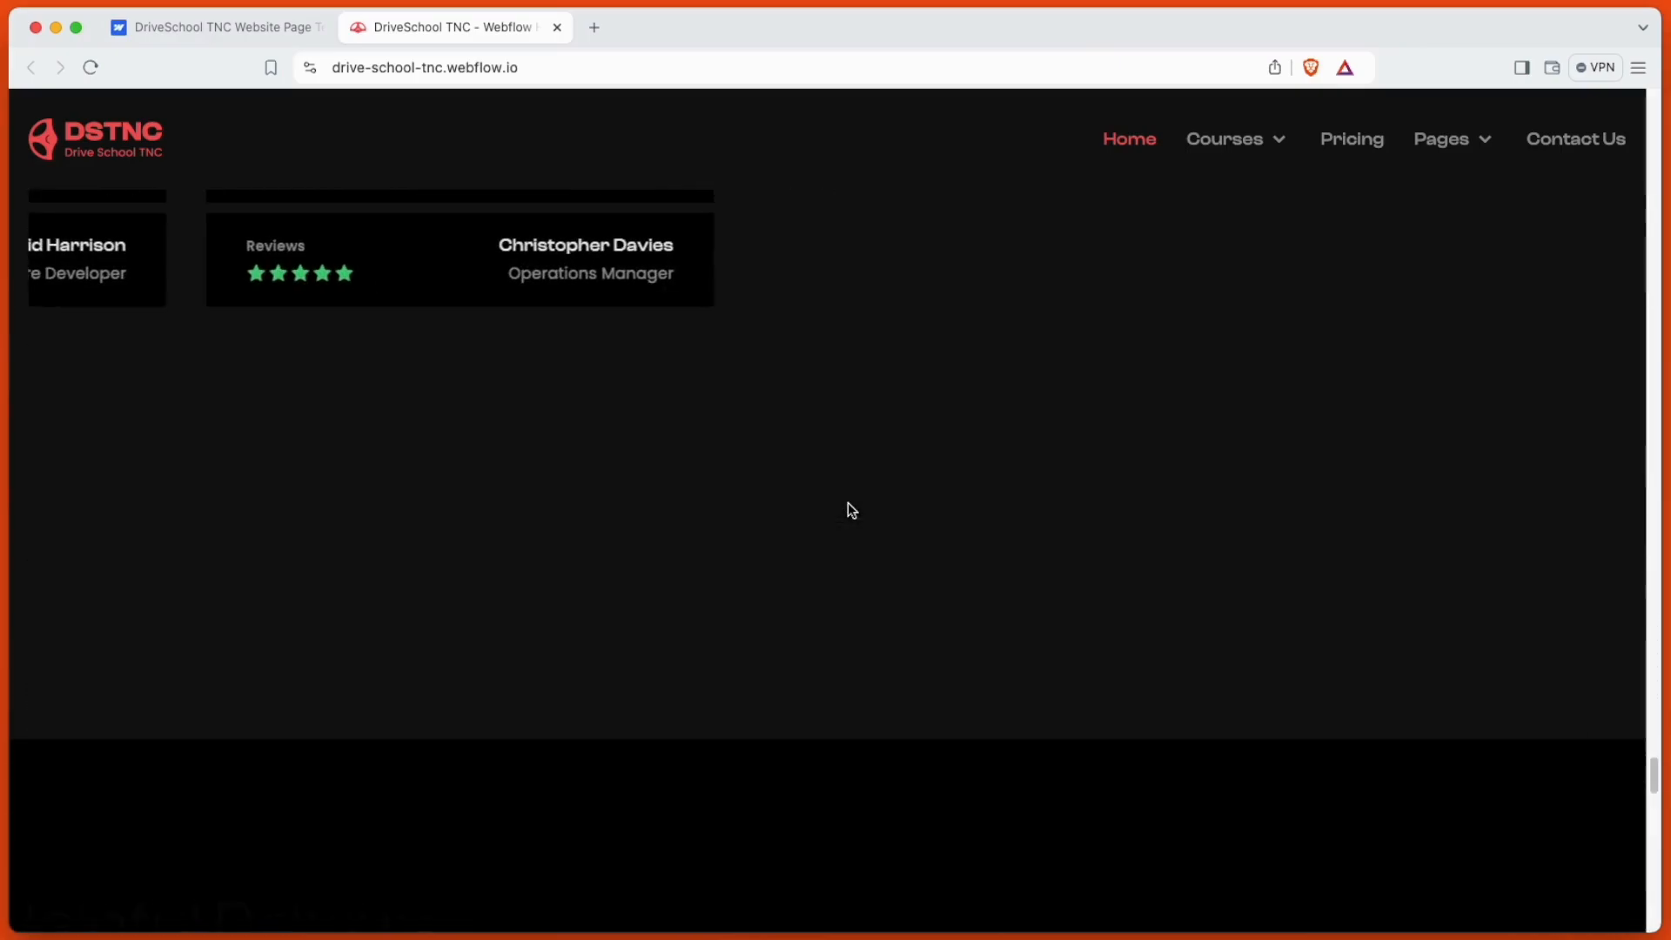
scroll(851, 510, down, 9)
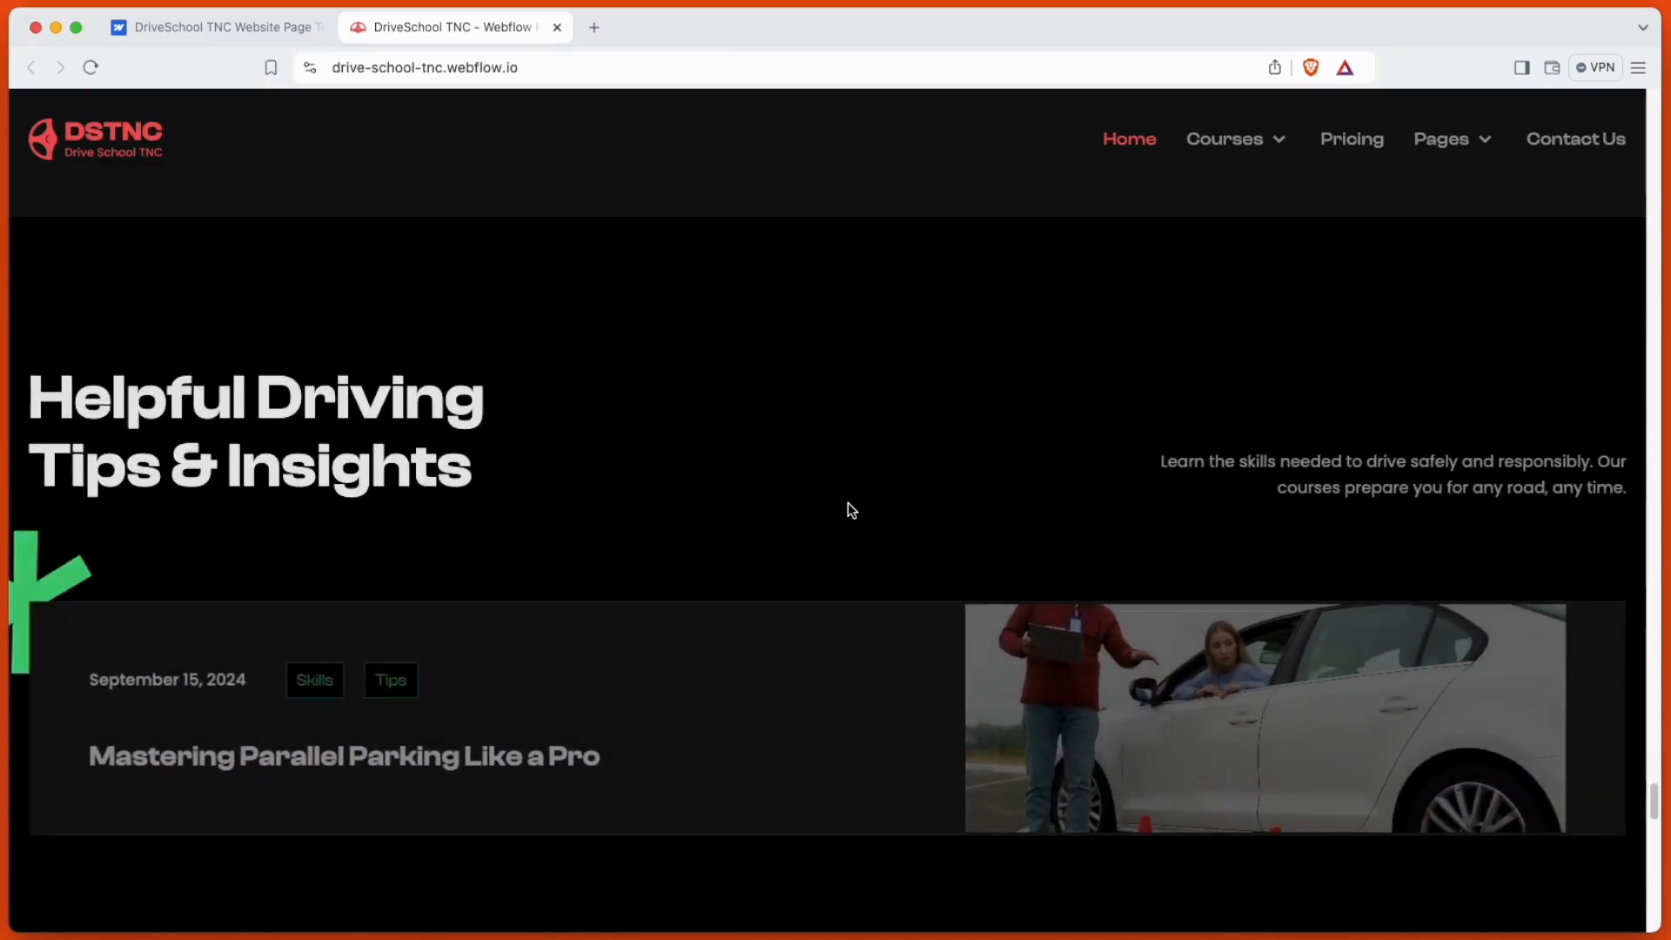
scroll(849, 508, down, 3)
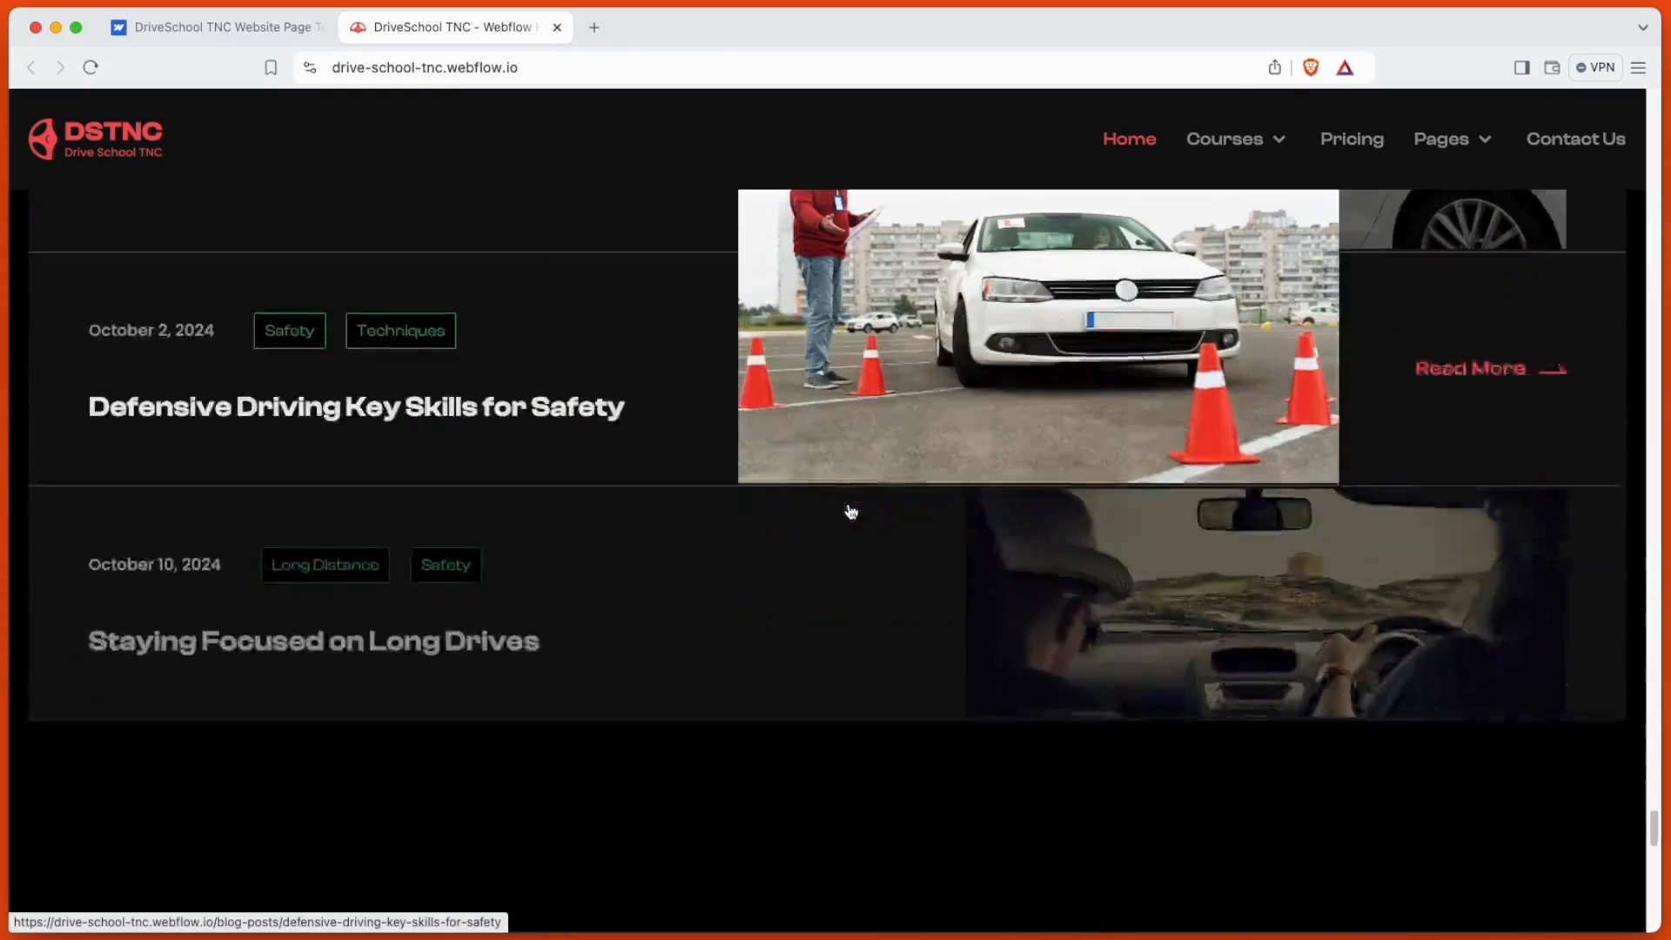
scroll(851, 513, down, 6)
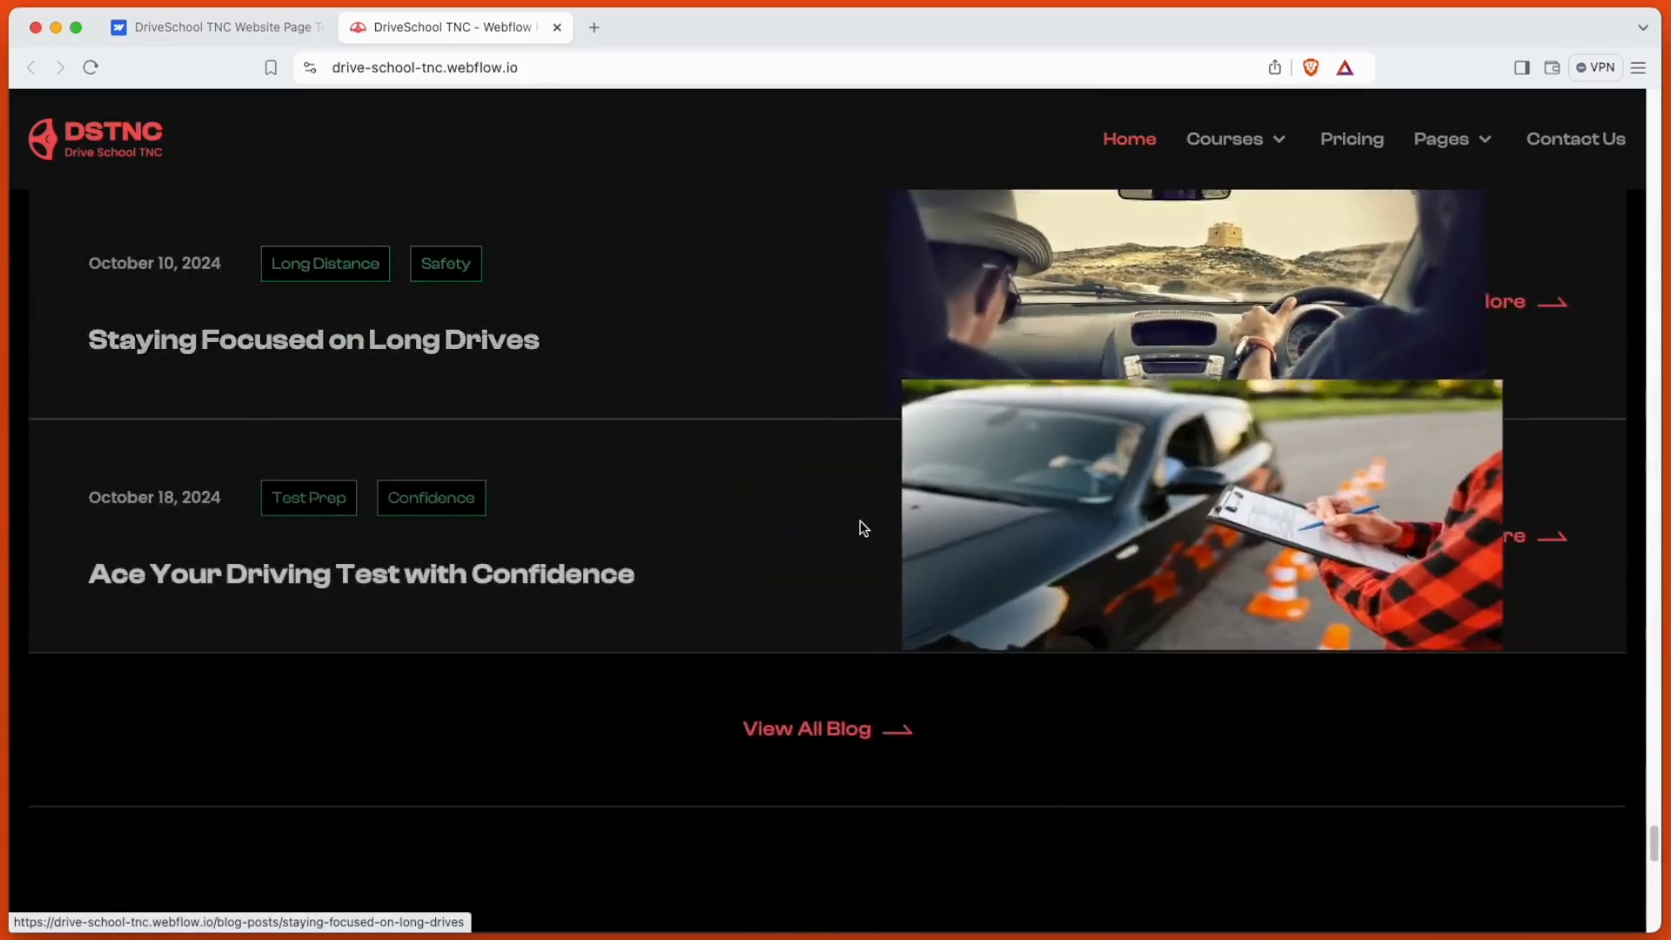
scroll(862, 527, down, 7)
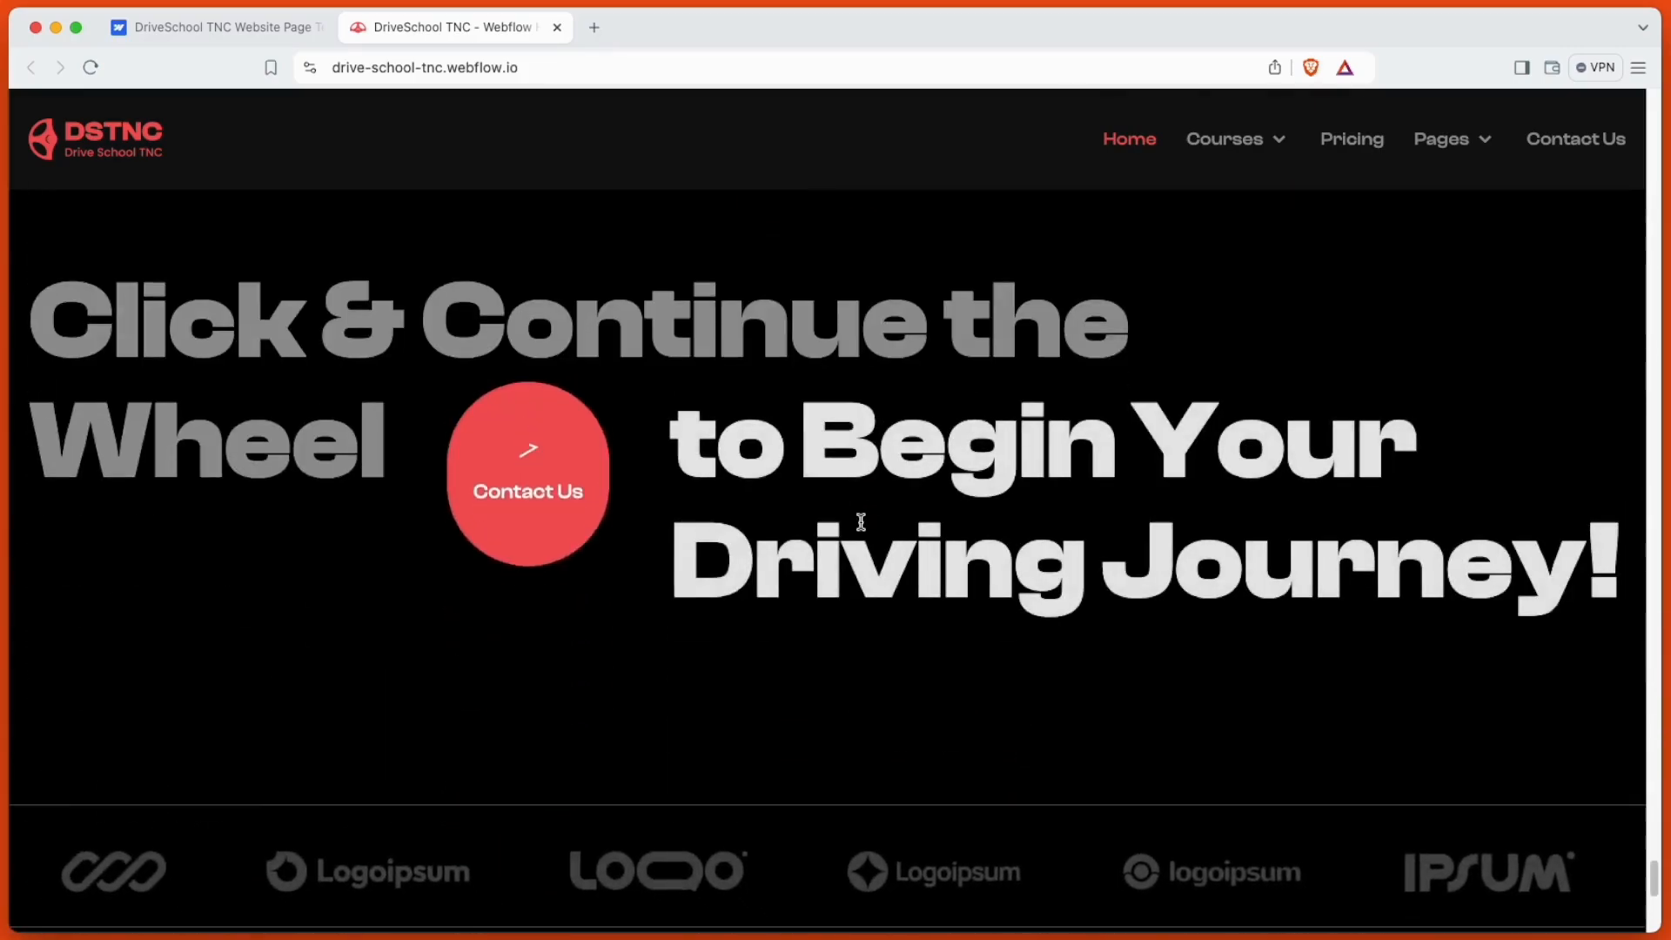
scroll(860, 522, down, 2)
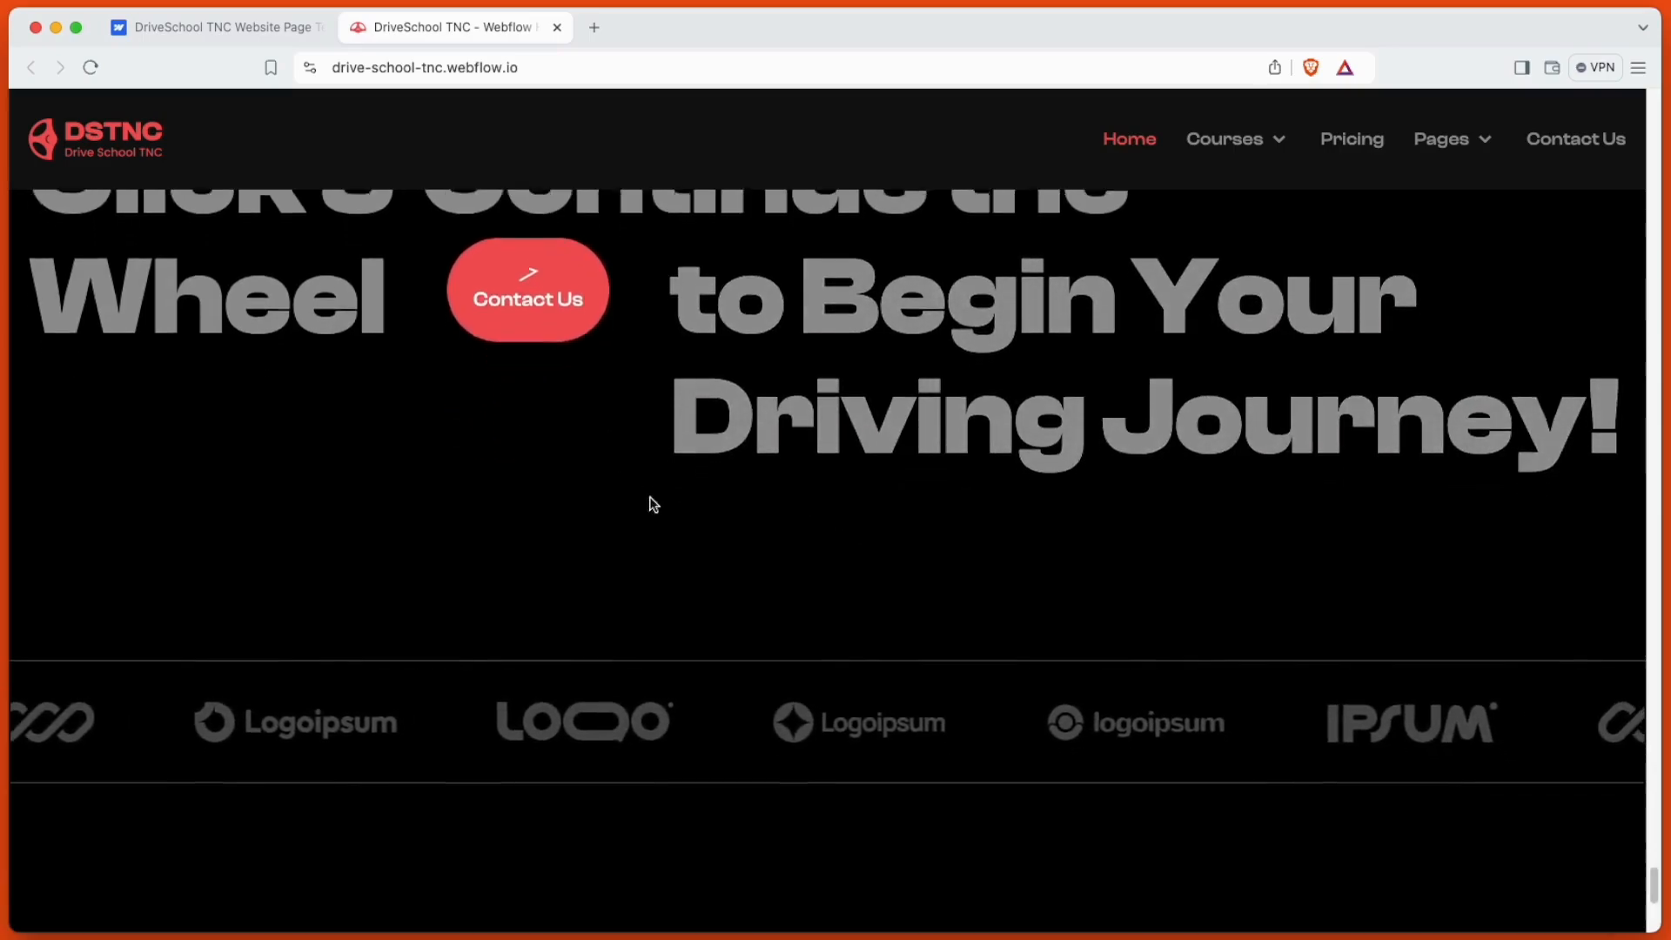
scroll(739, 514, down, 5)
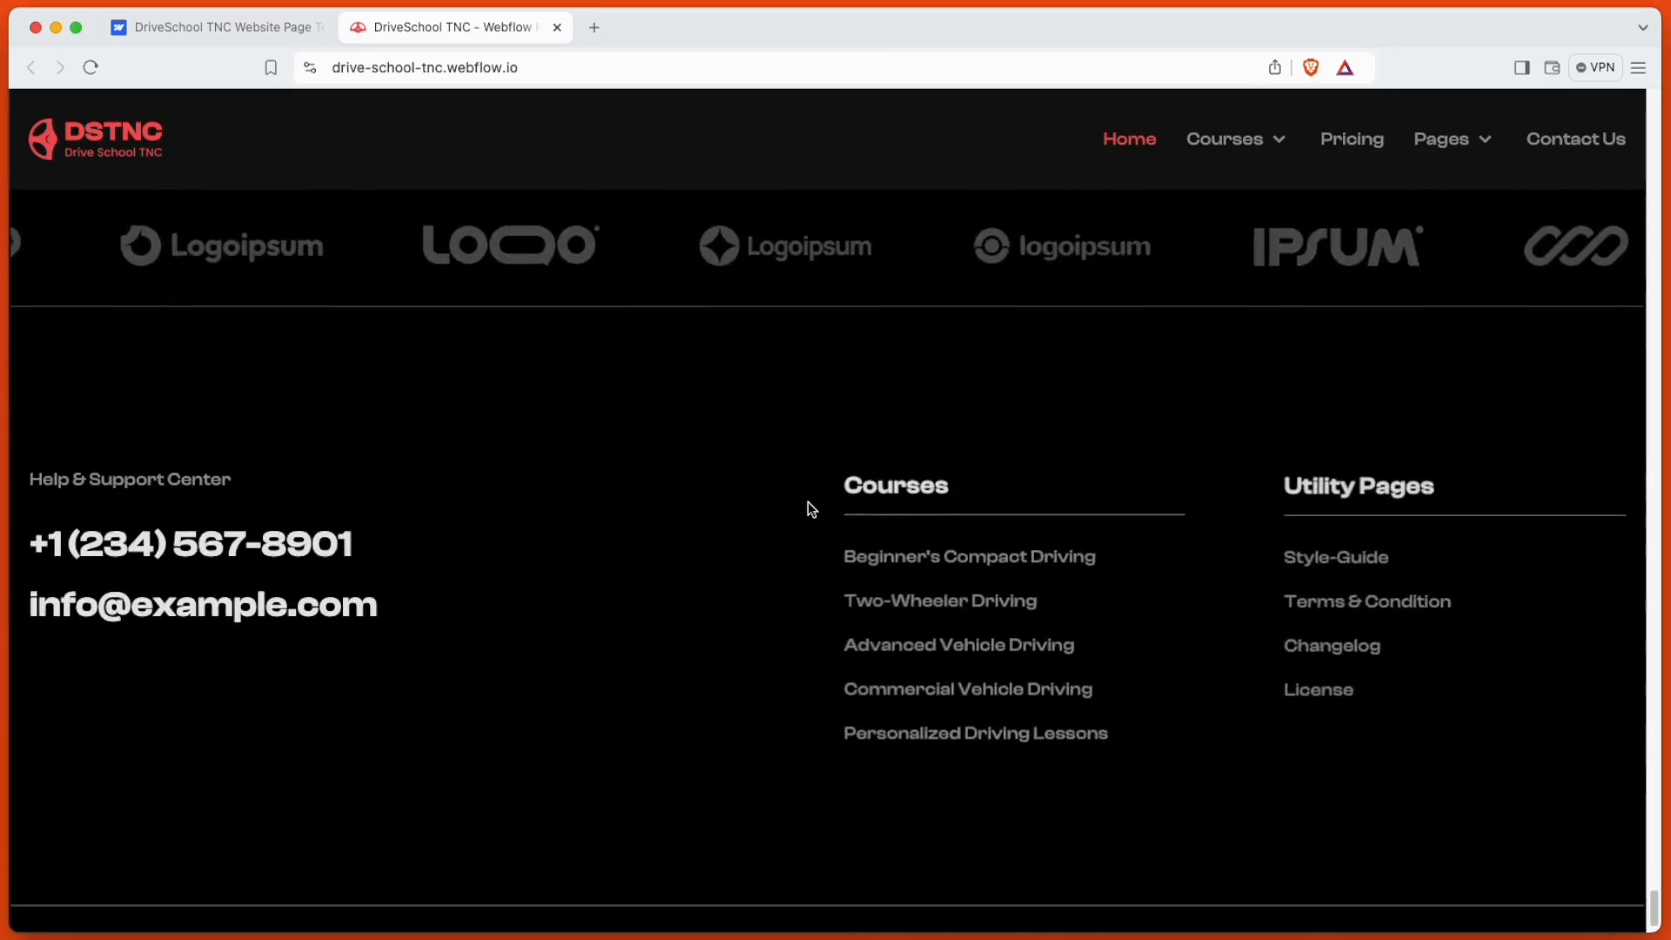
Step: Browse the site's Courses overlay by advancing its course carousel, and close the overlay
click(1234, 144)
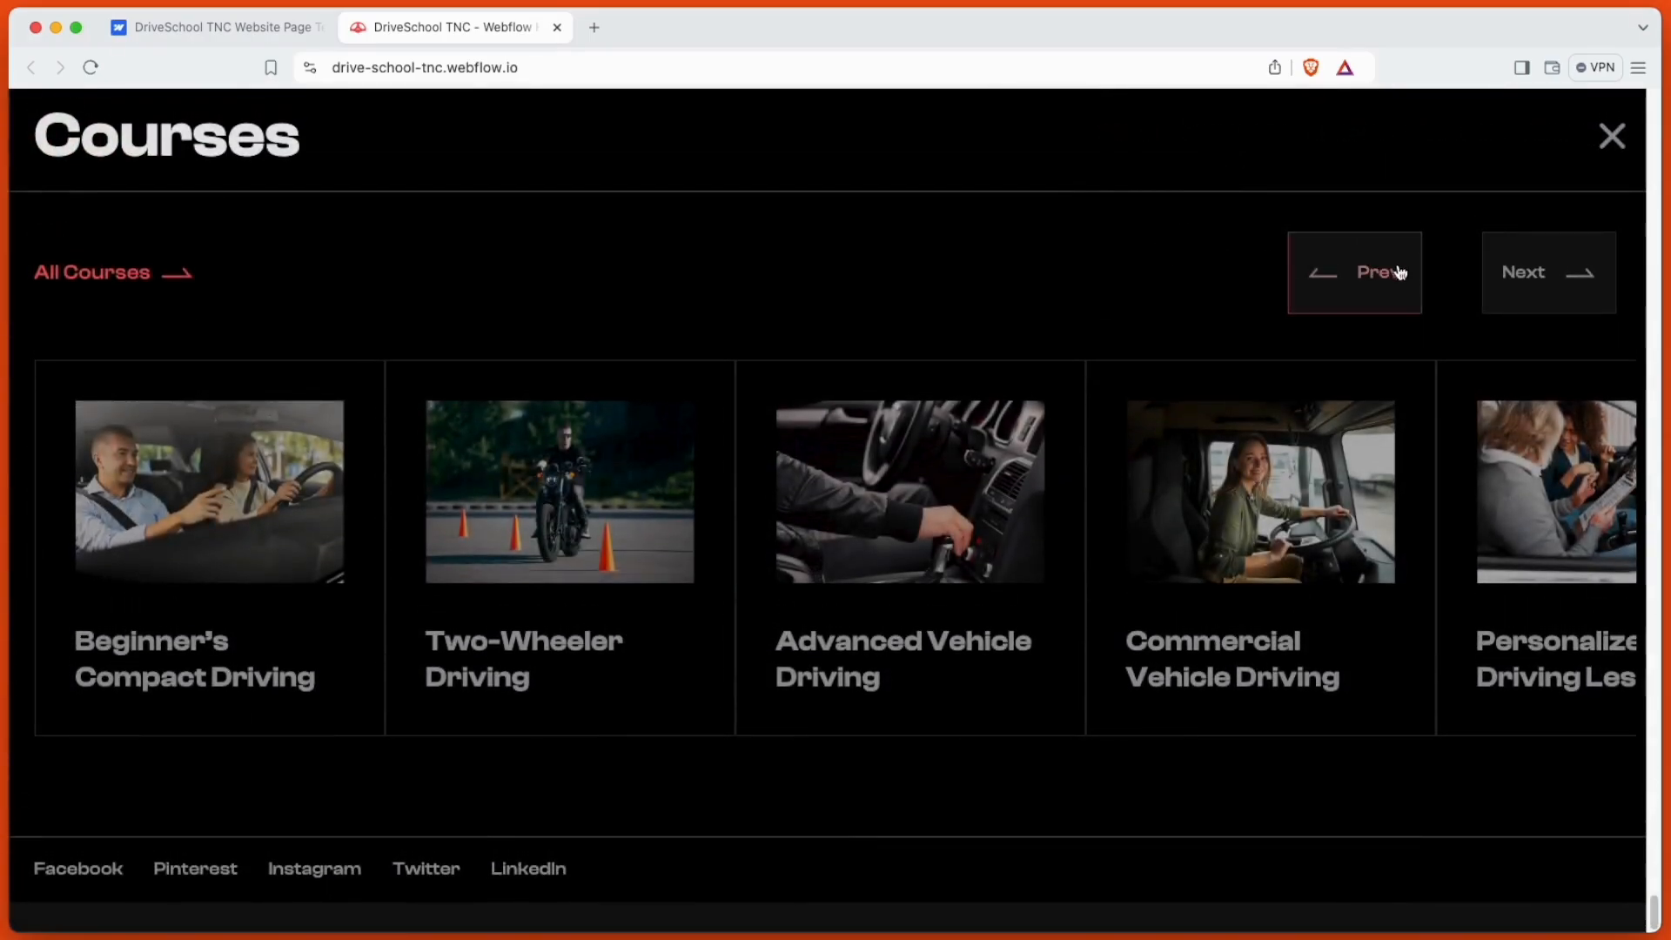
click(1497, 274)
click(1603, 161)
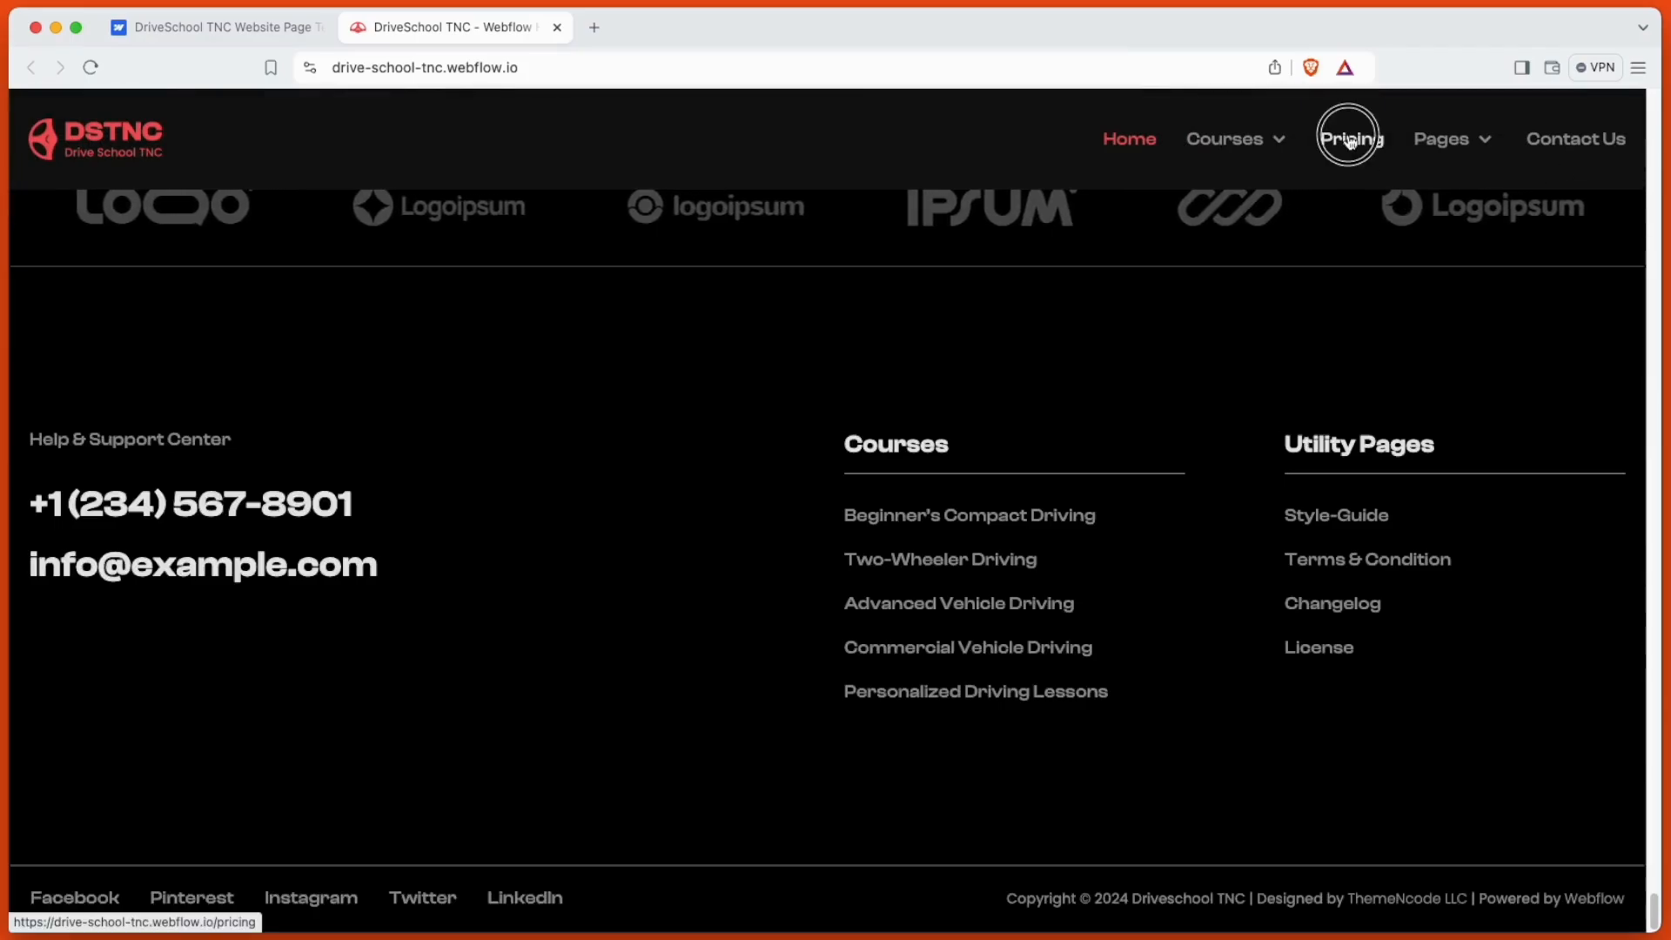
Step: Open the Pricing page and review its plans, frequently asked questions and footer
click(1349, 141)
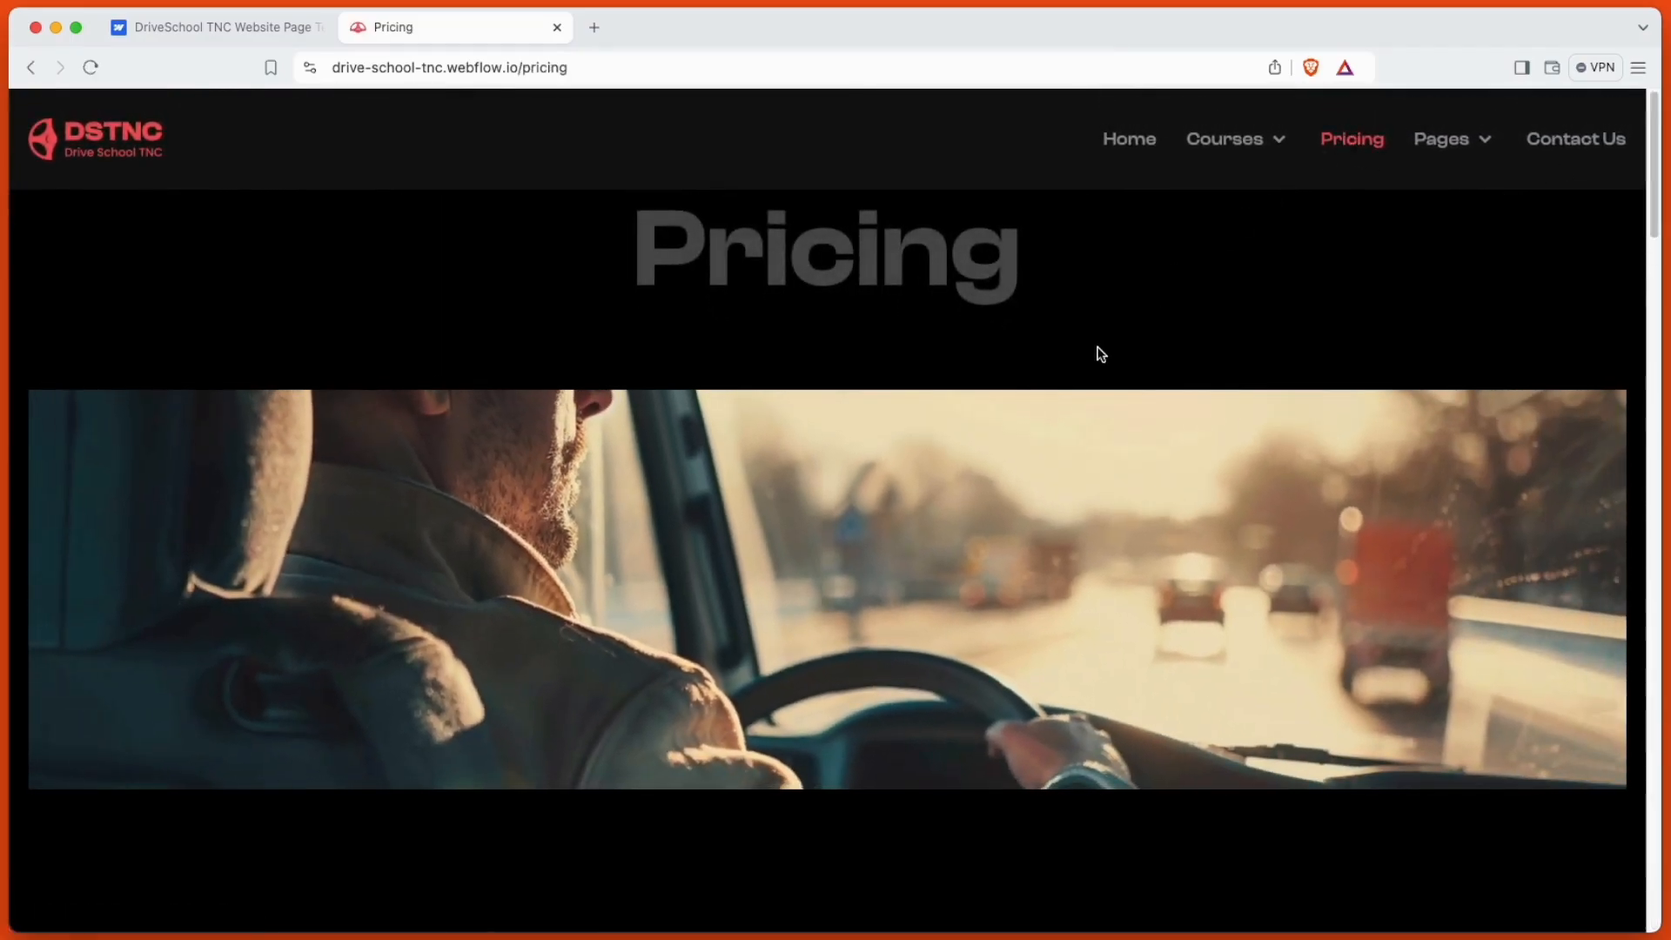
scroll(1101, 352, down, 5)
scroll(1095, 348, down, 4)
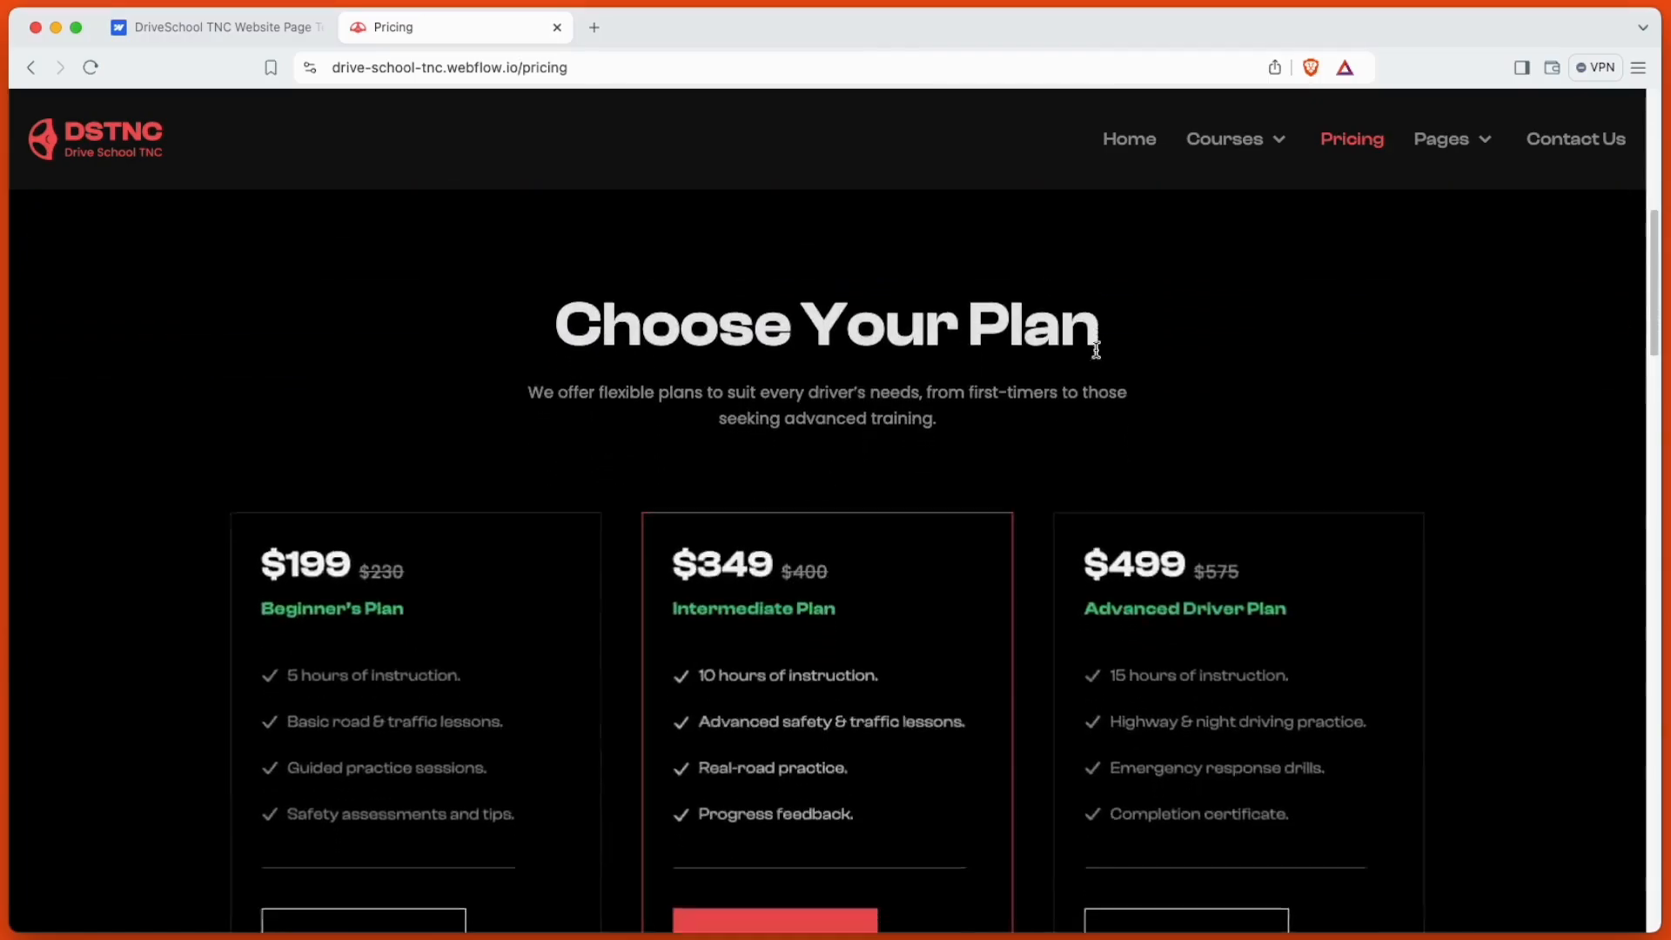
scroll(1114, 446, down, 8)
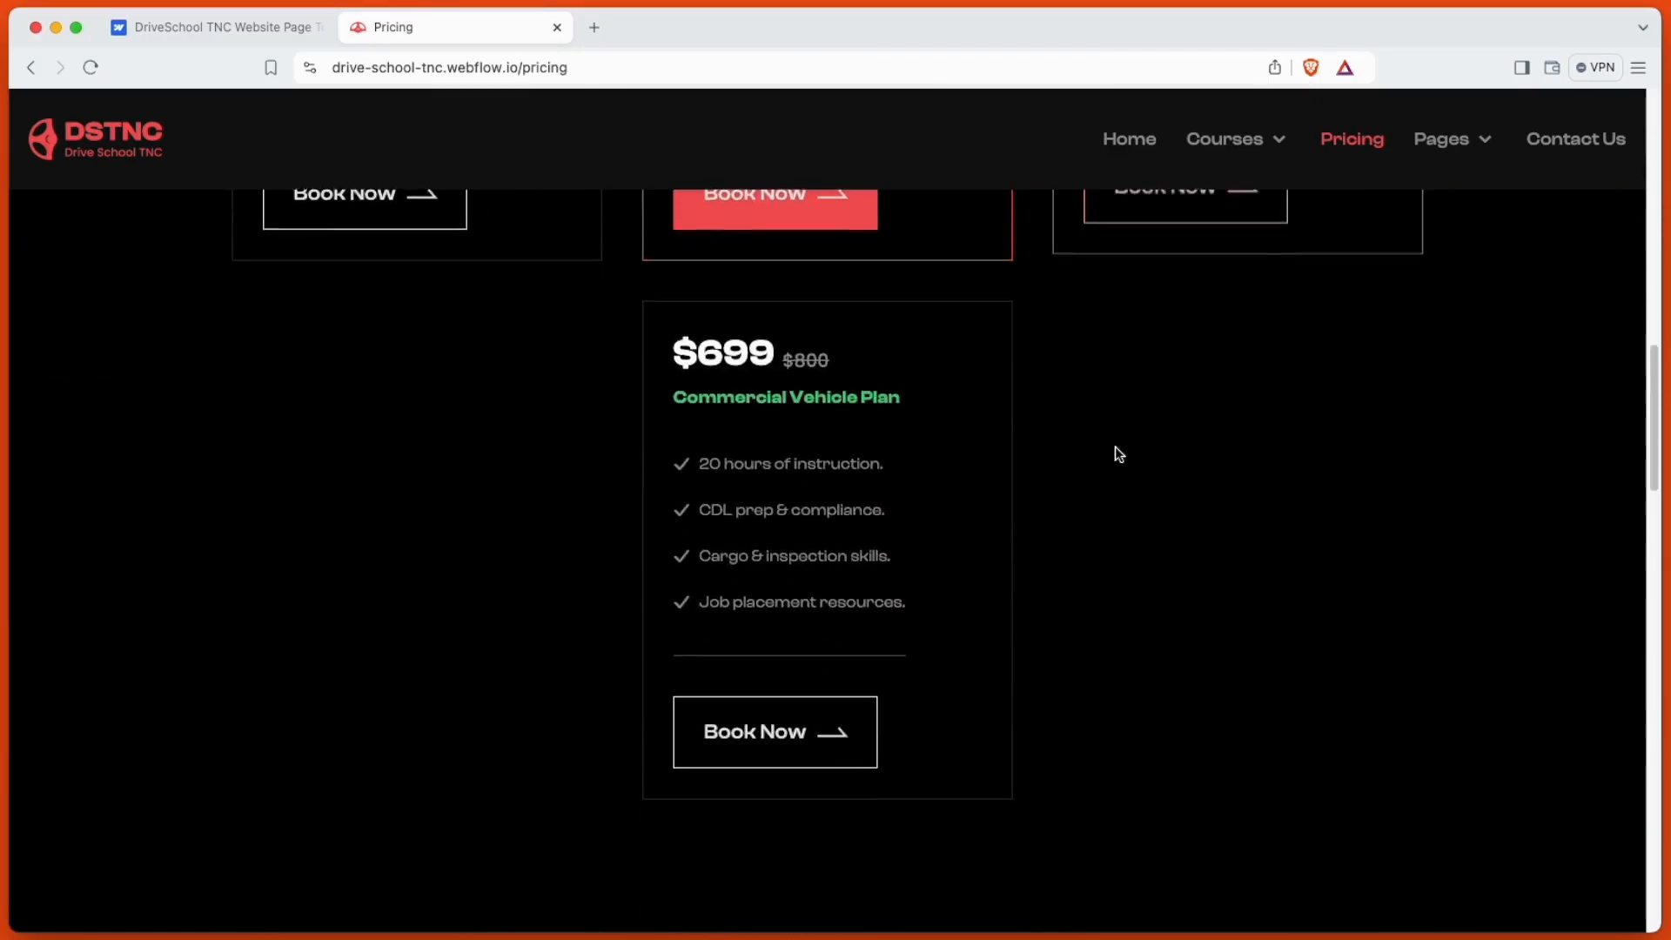
scroll(1114, 446, down, 12)
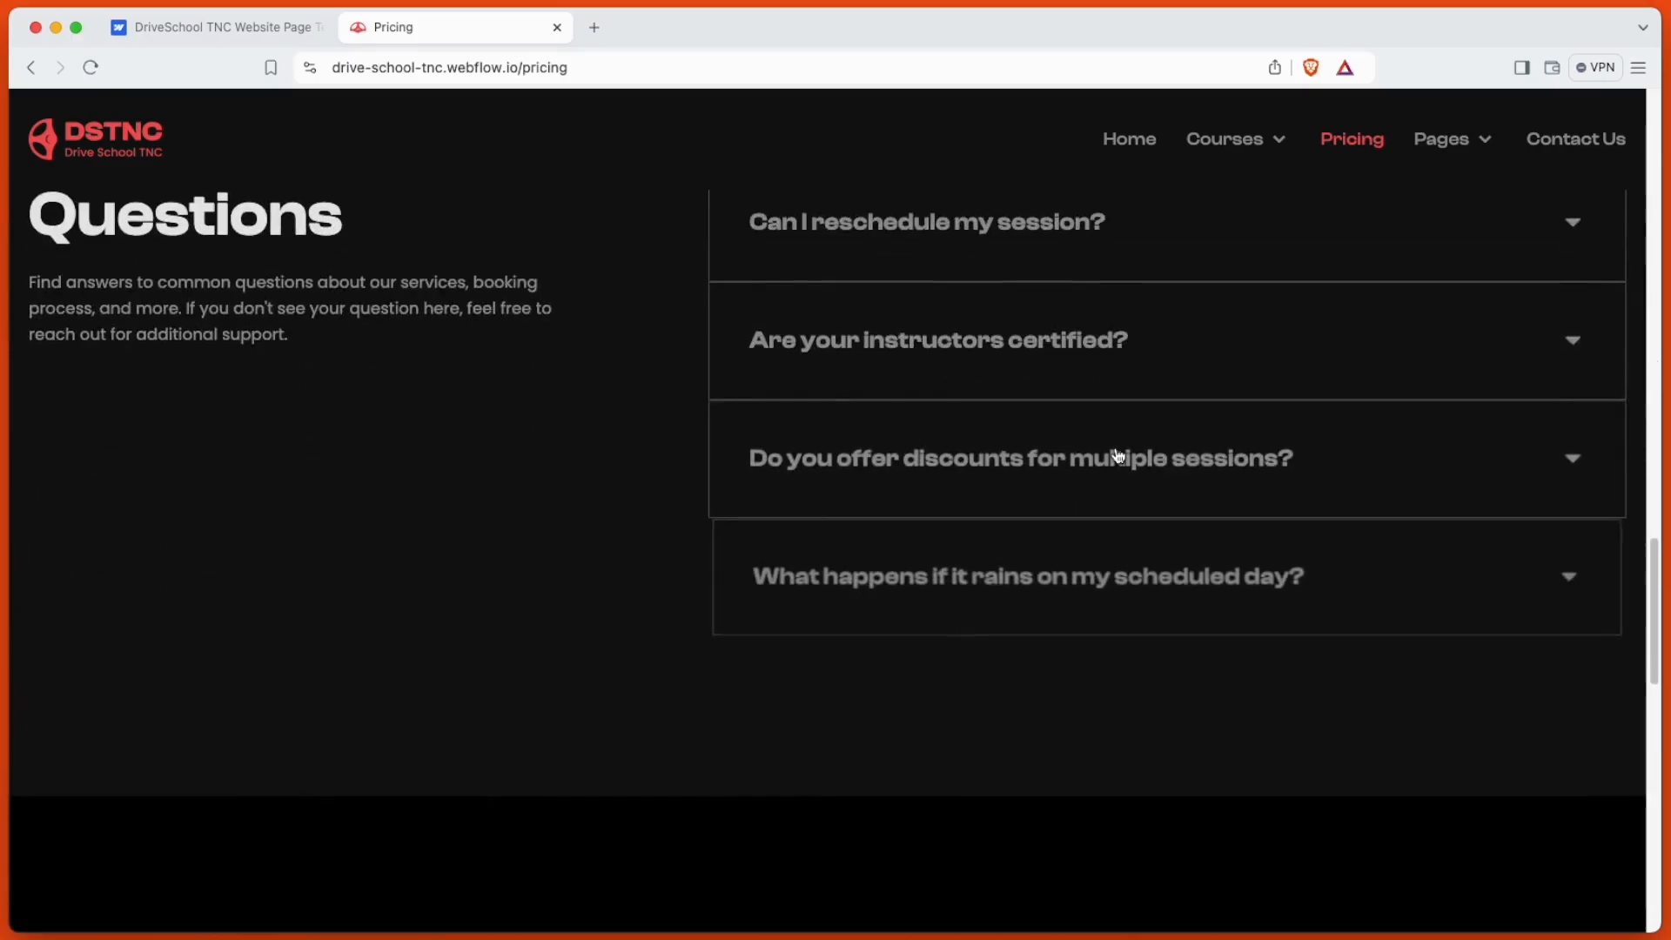
scroll(1117, 454, down, 10)
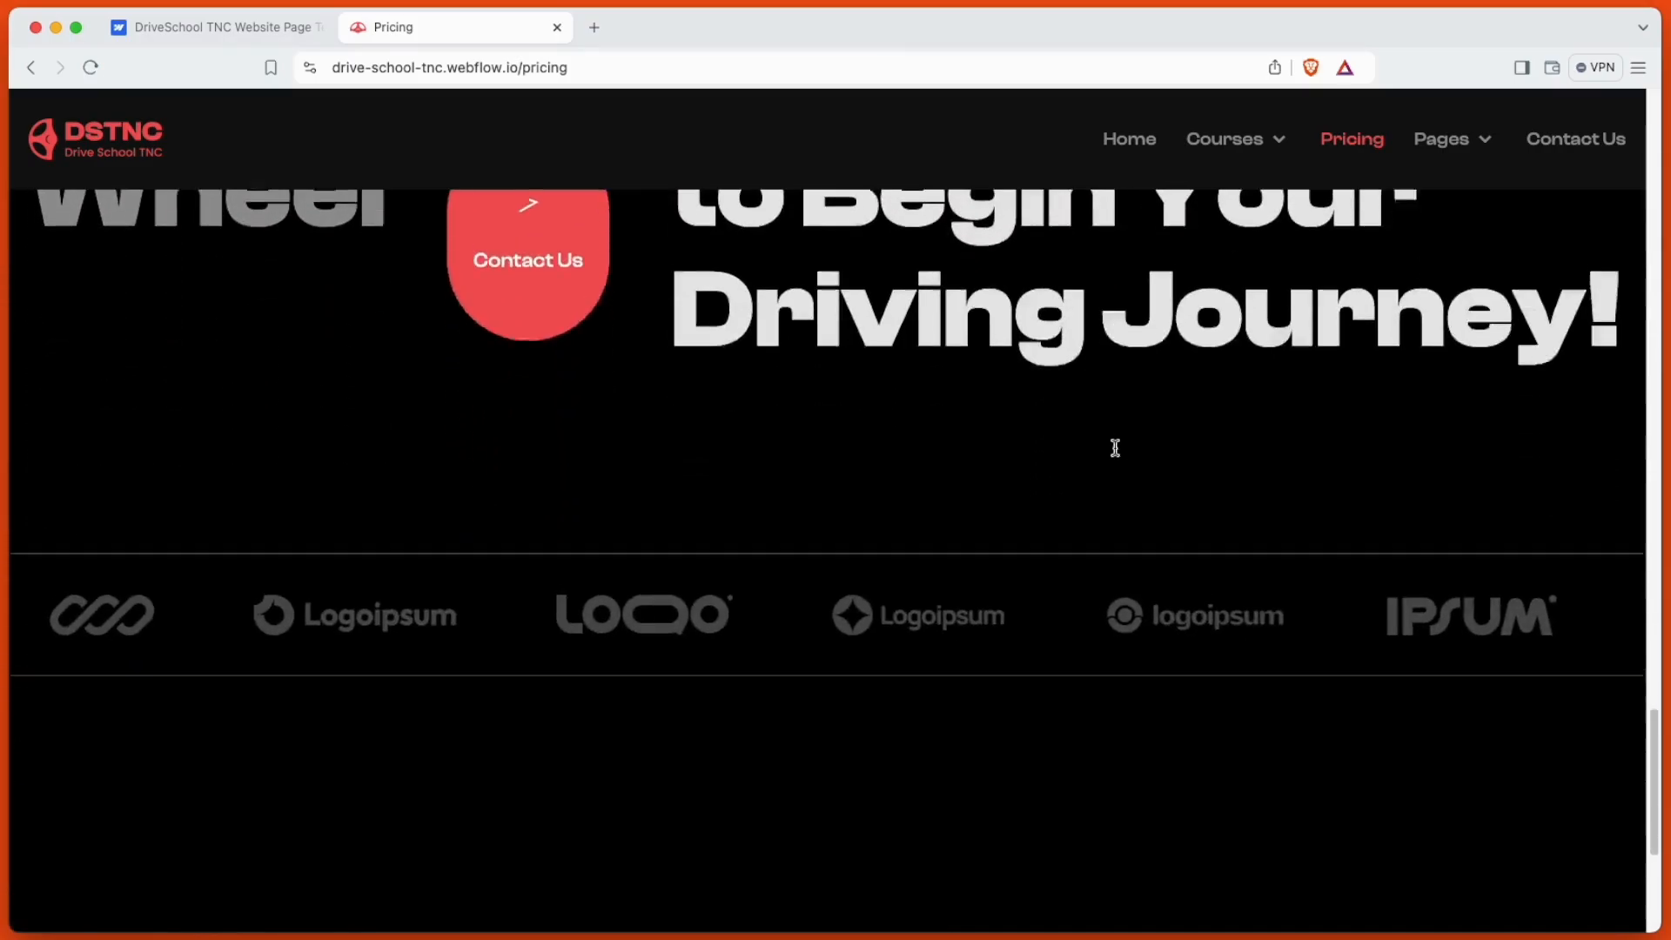
scroll(1115, 446, down, 5)
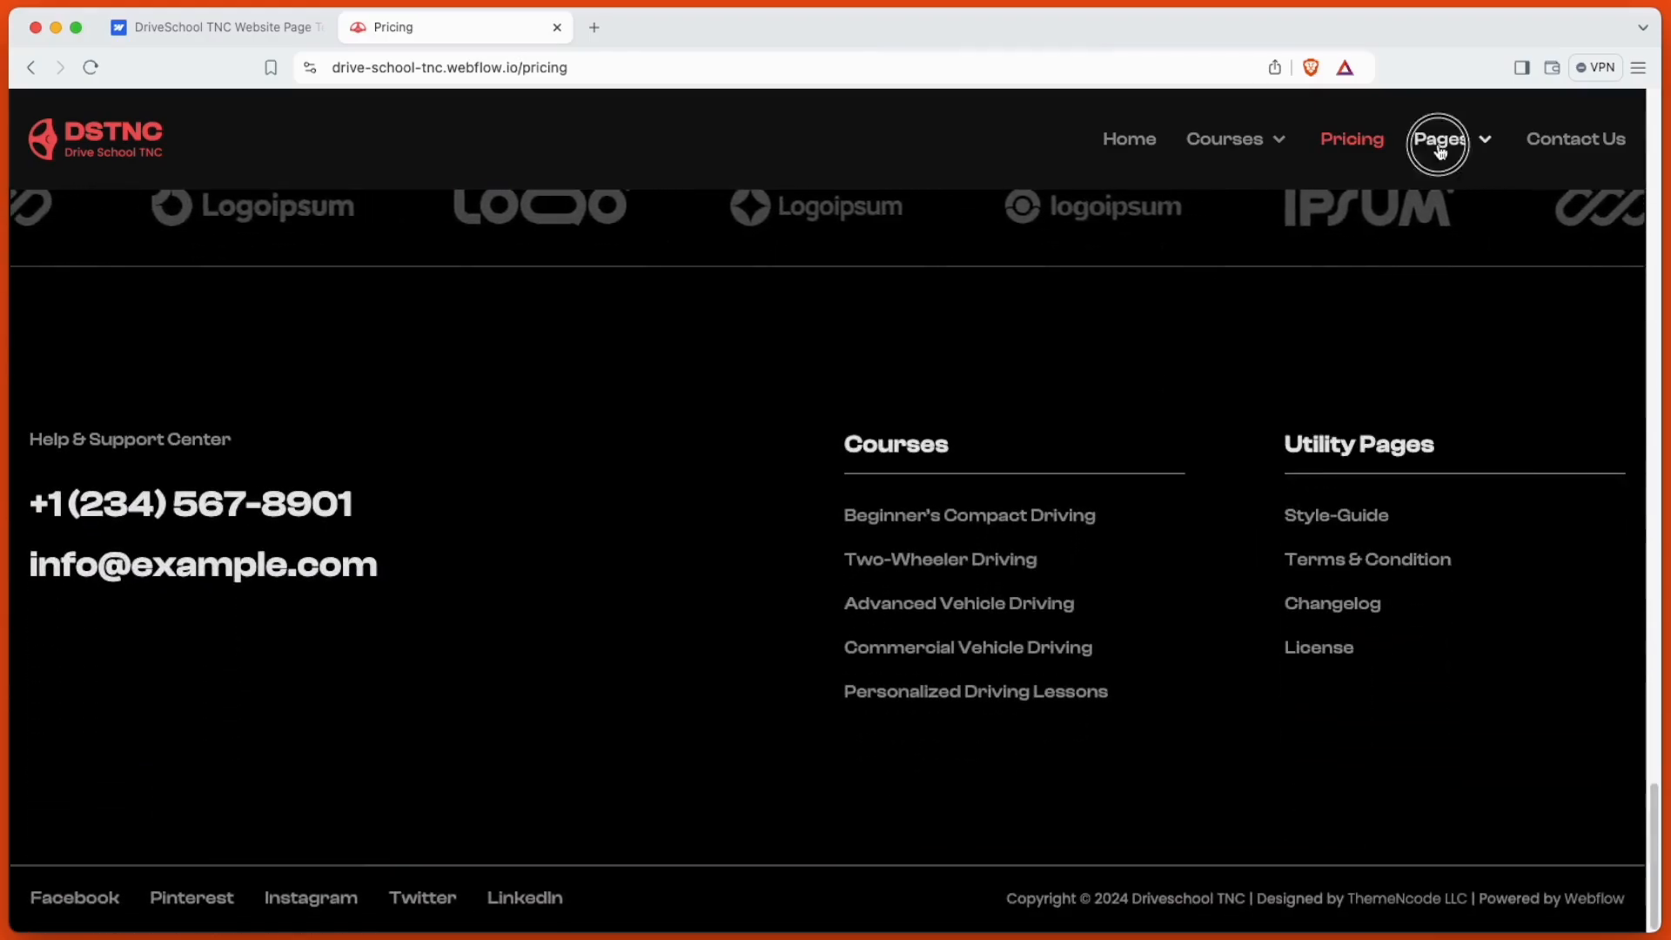
Step: Open the About Us page and review its mission, values, Why Choose Us and instructor sections down to the footer
click(1440, 150)
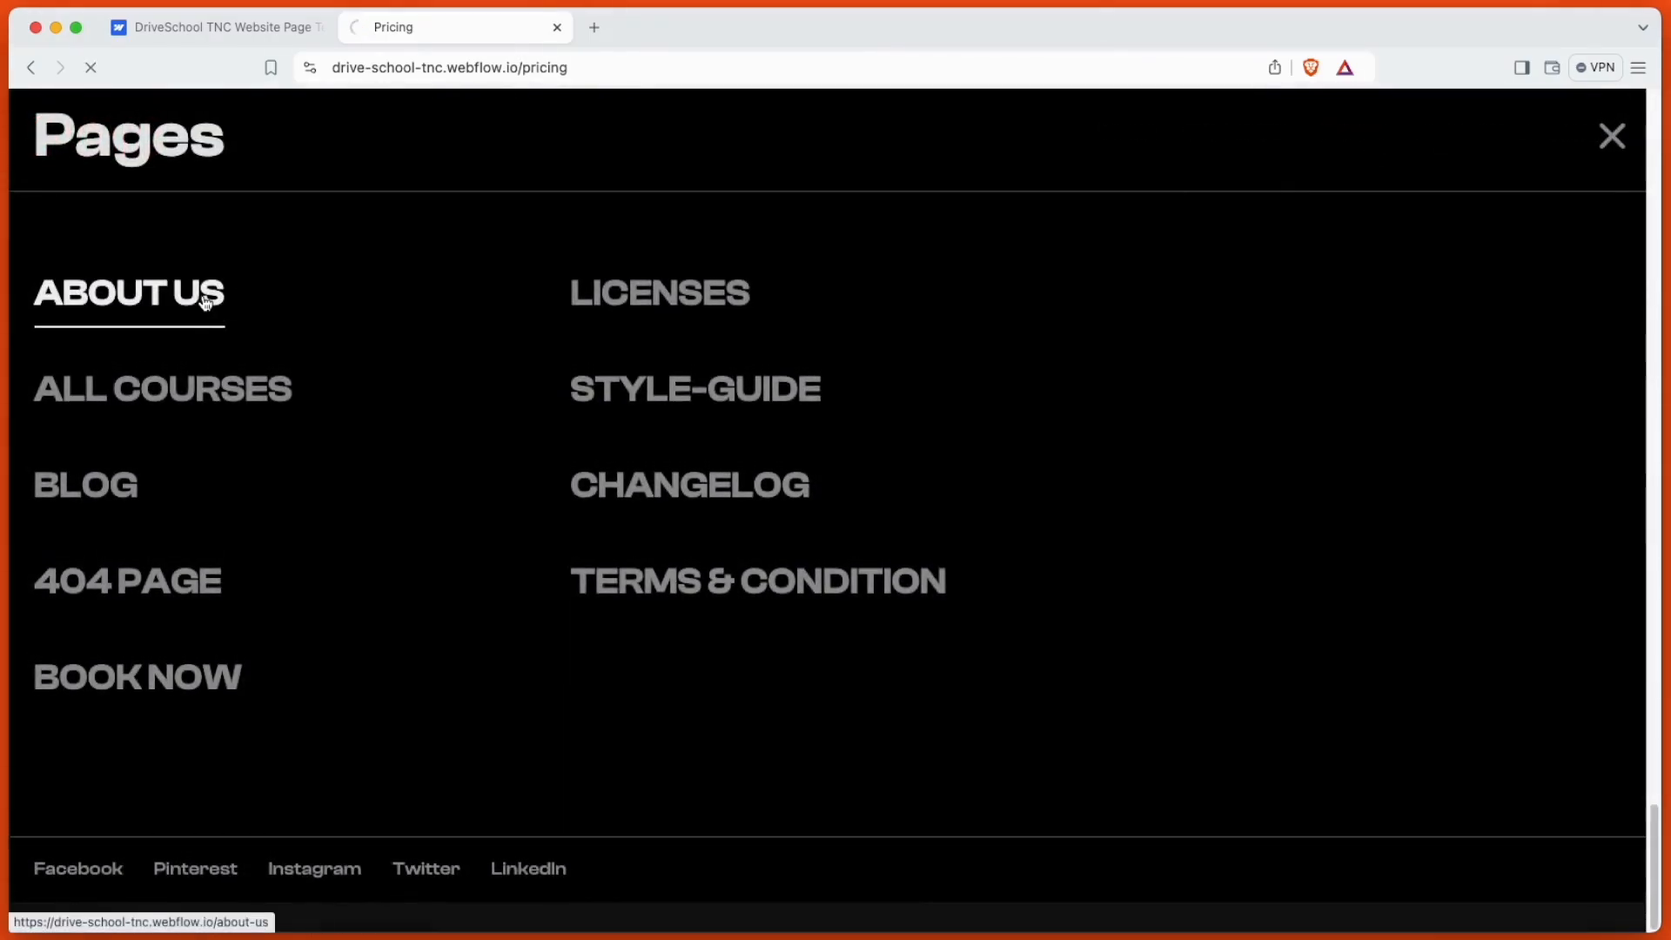
scroll(809, 481, down, 4)
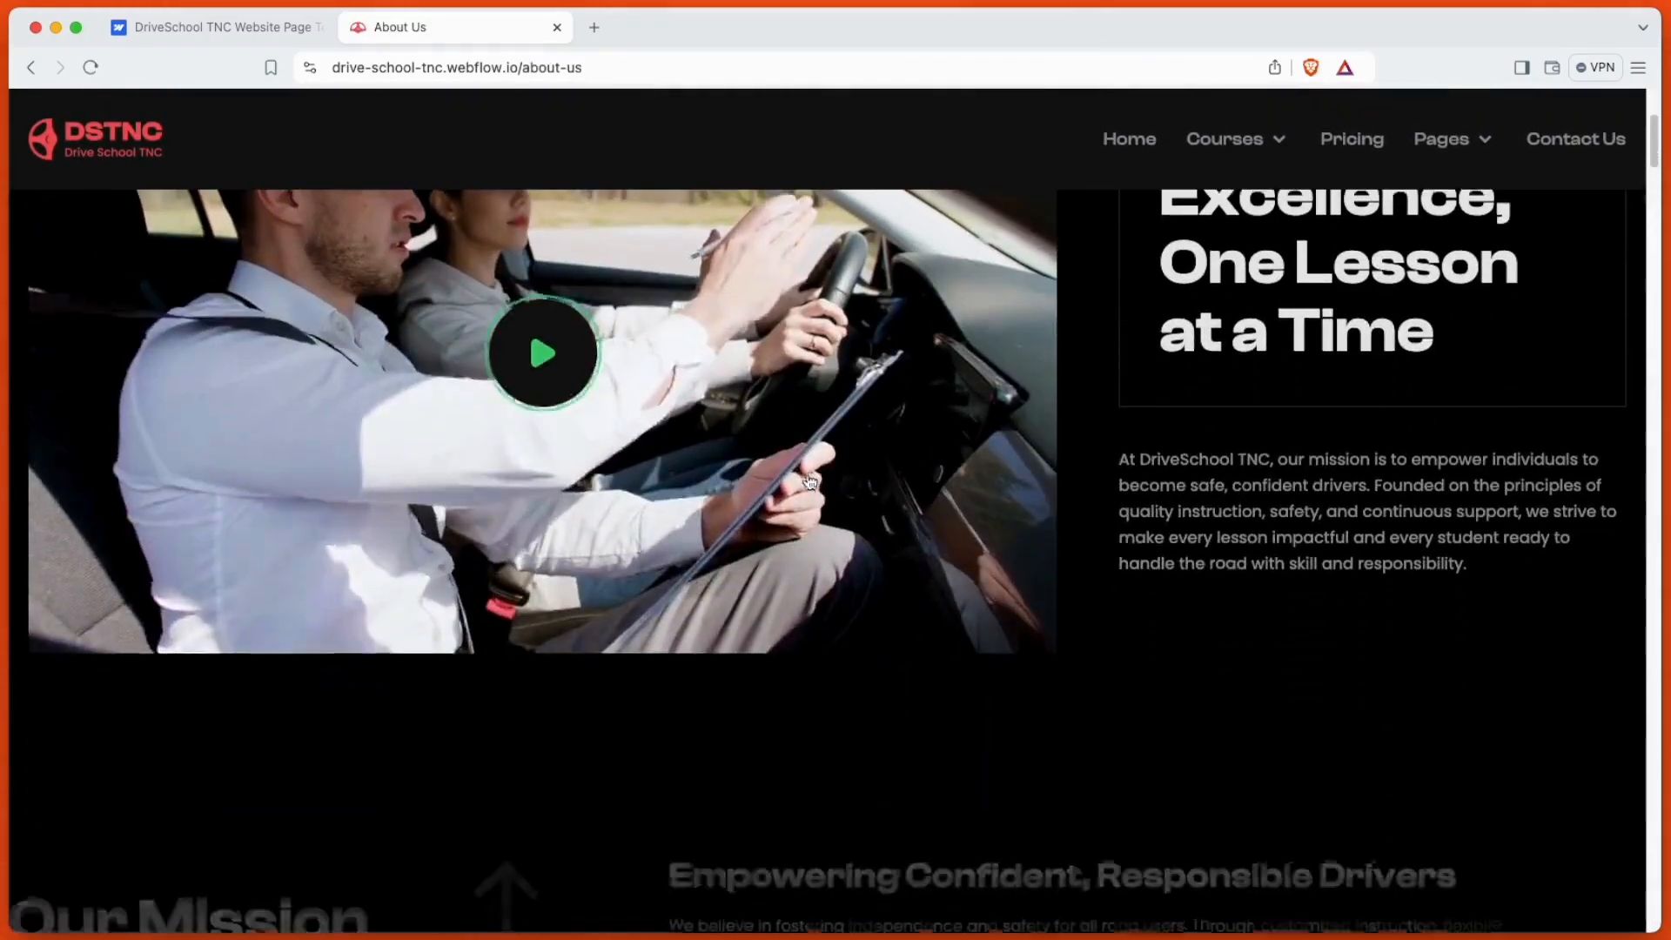
scroll(809, 480, down, 10)
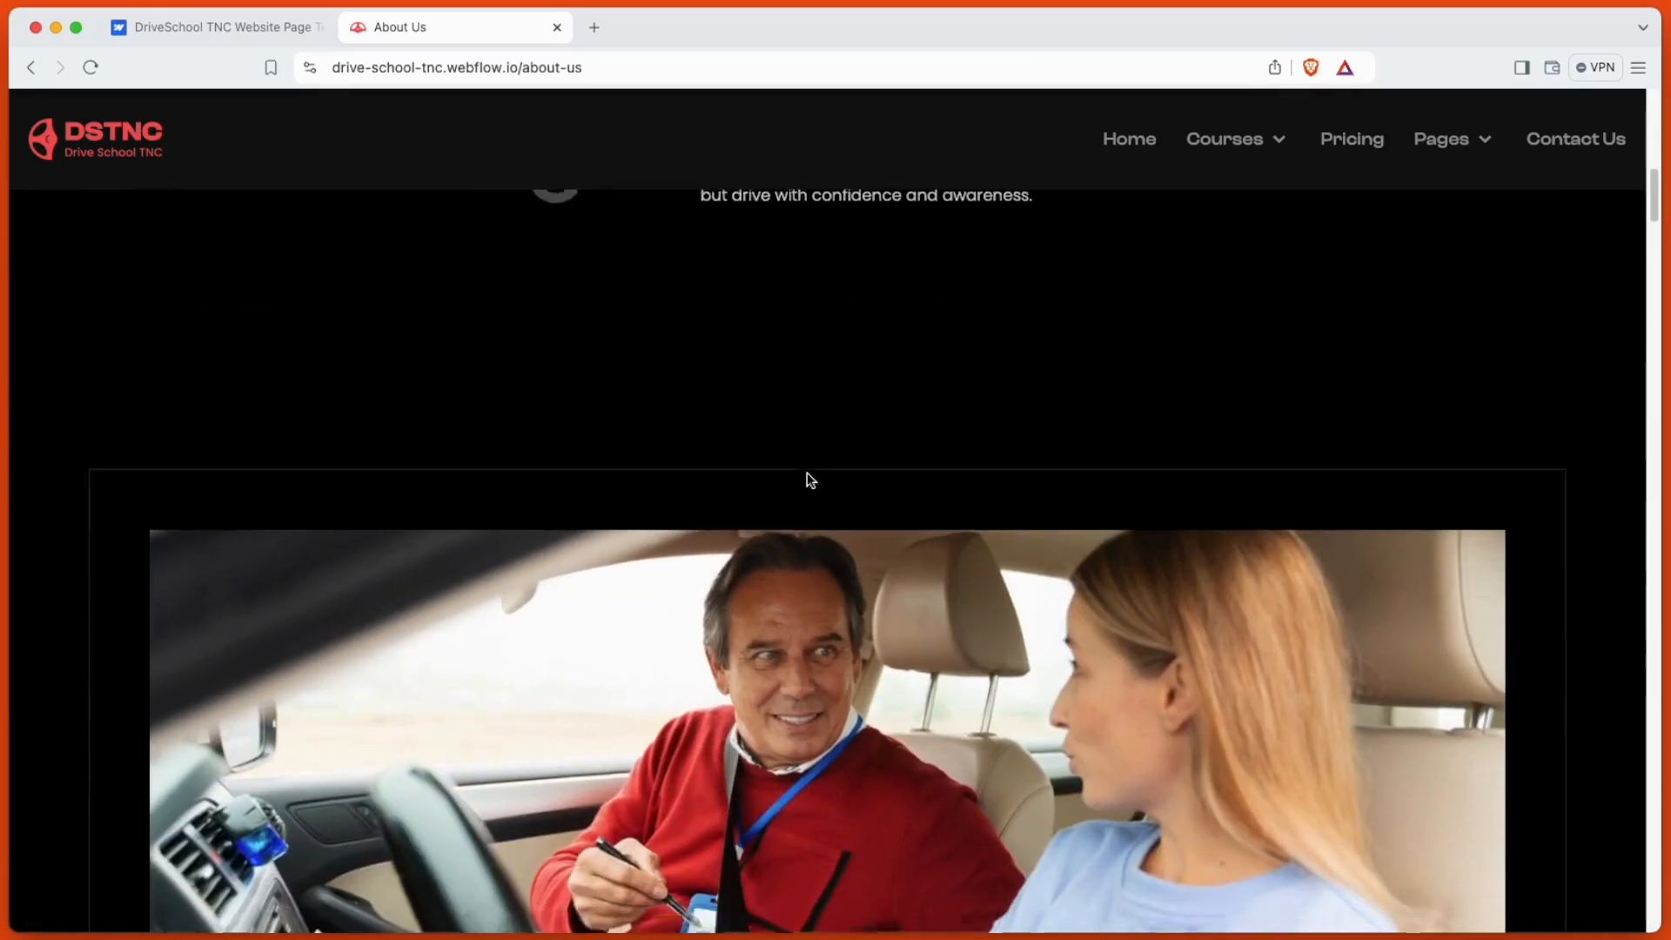
scroll(809, 480, down, 12)
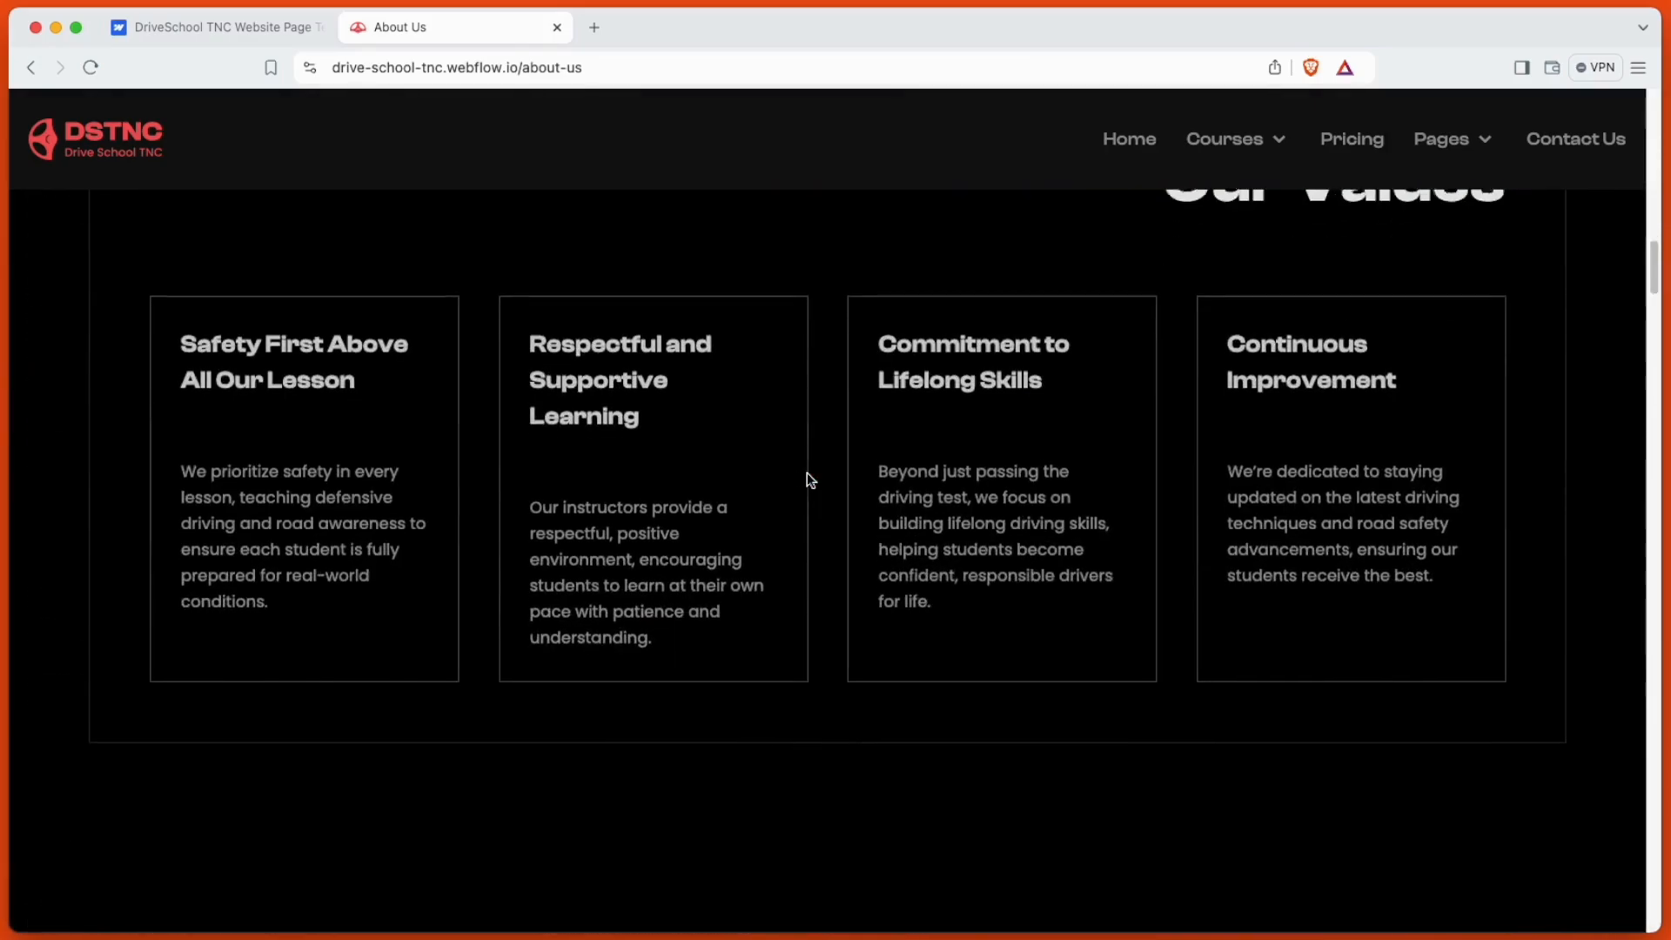
scroll(806, 474, down, 9)
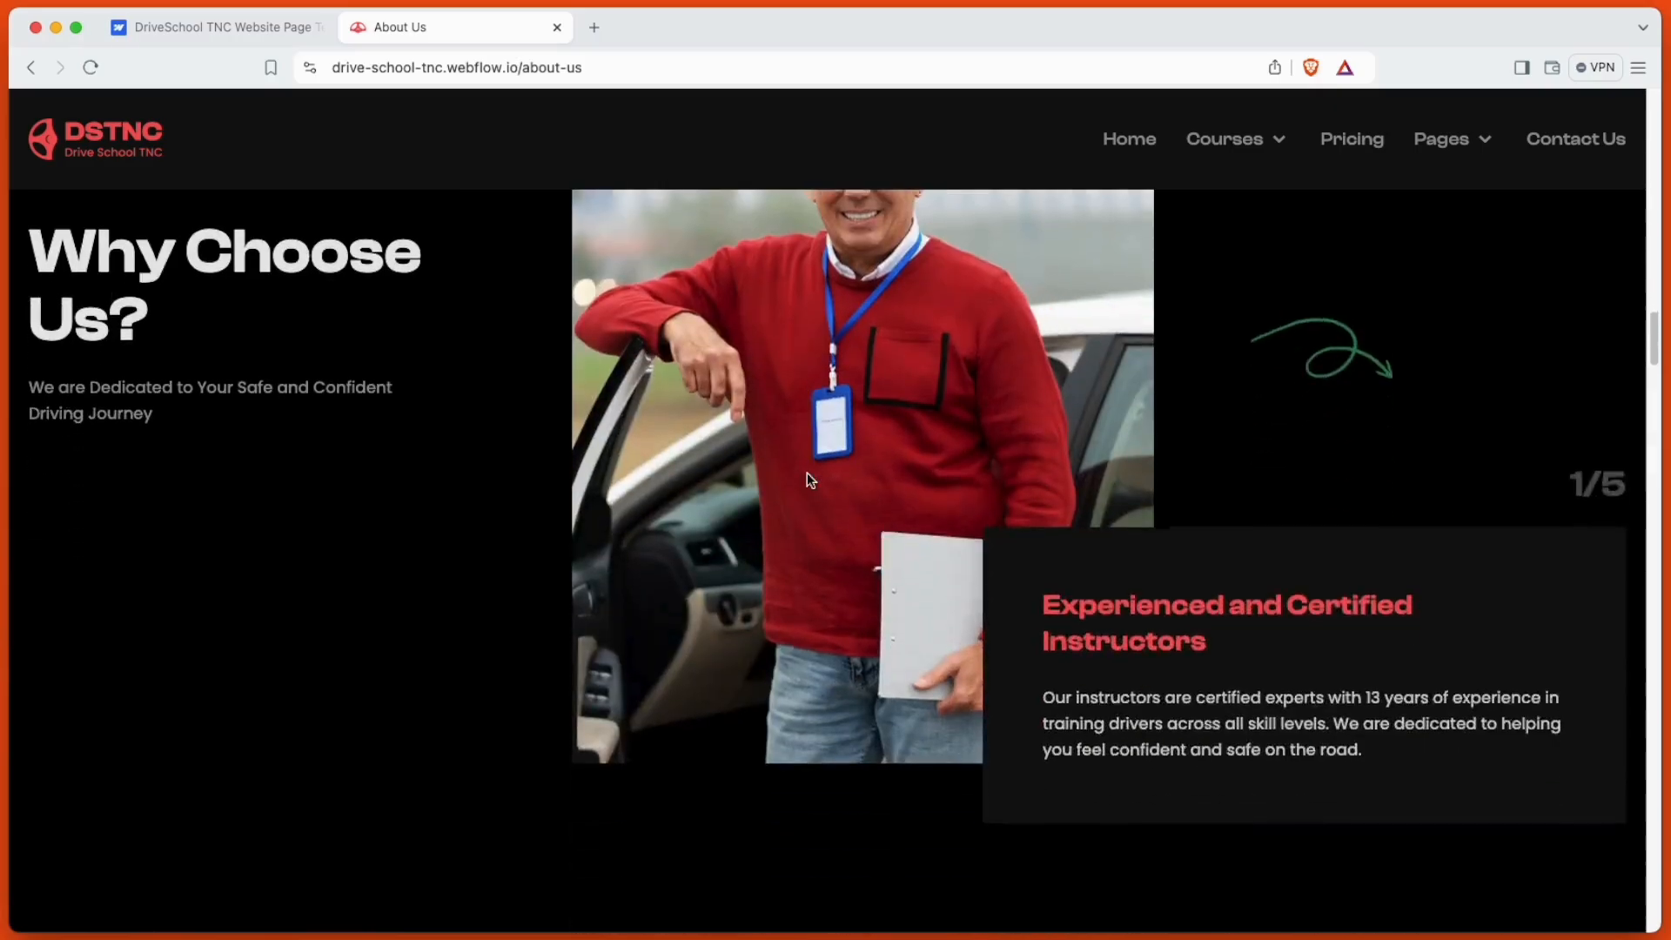
scroll(807, 472, down, 8)
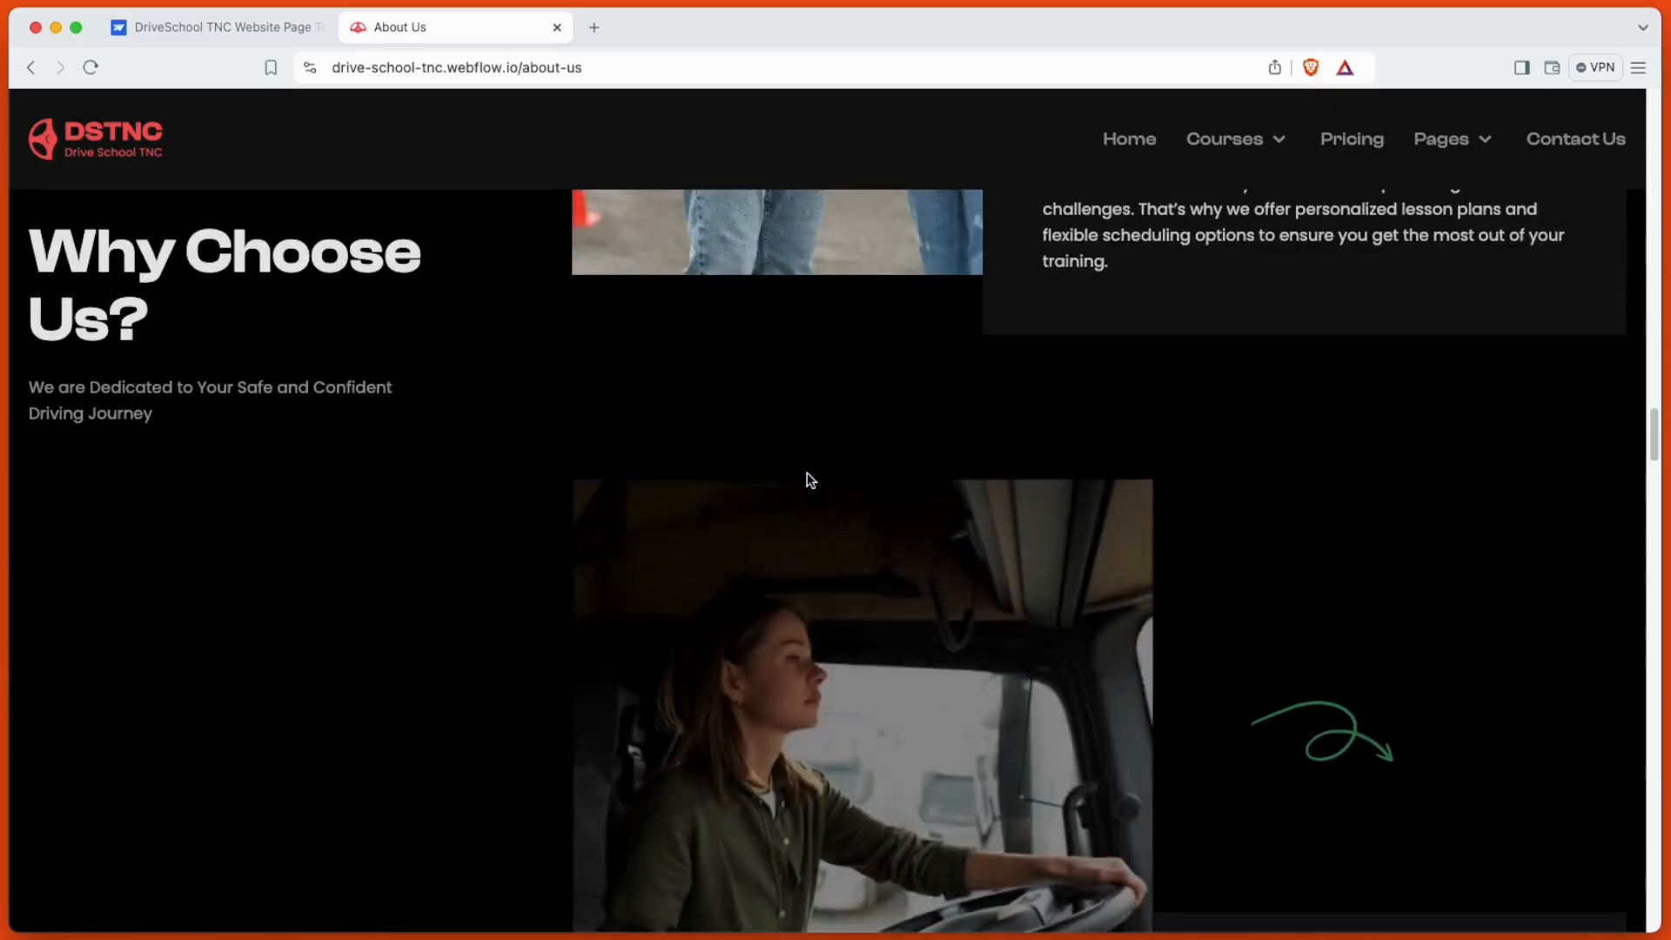
scroll(806, 472, down, 8)
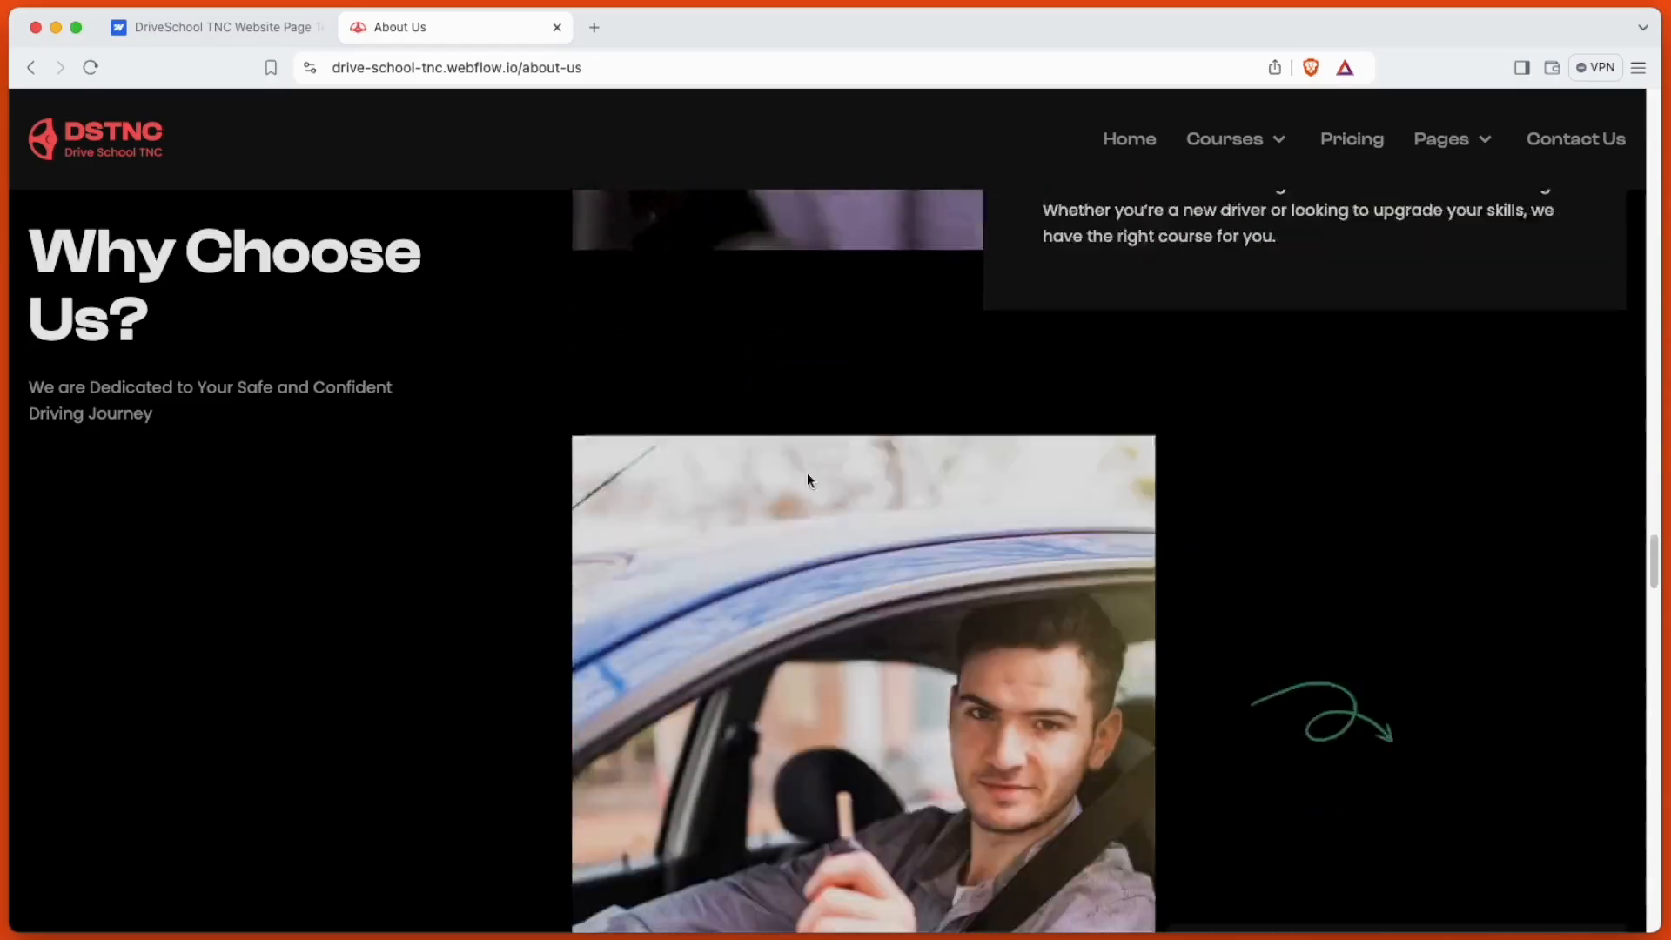
scroll(806, 474, down, 10)
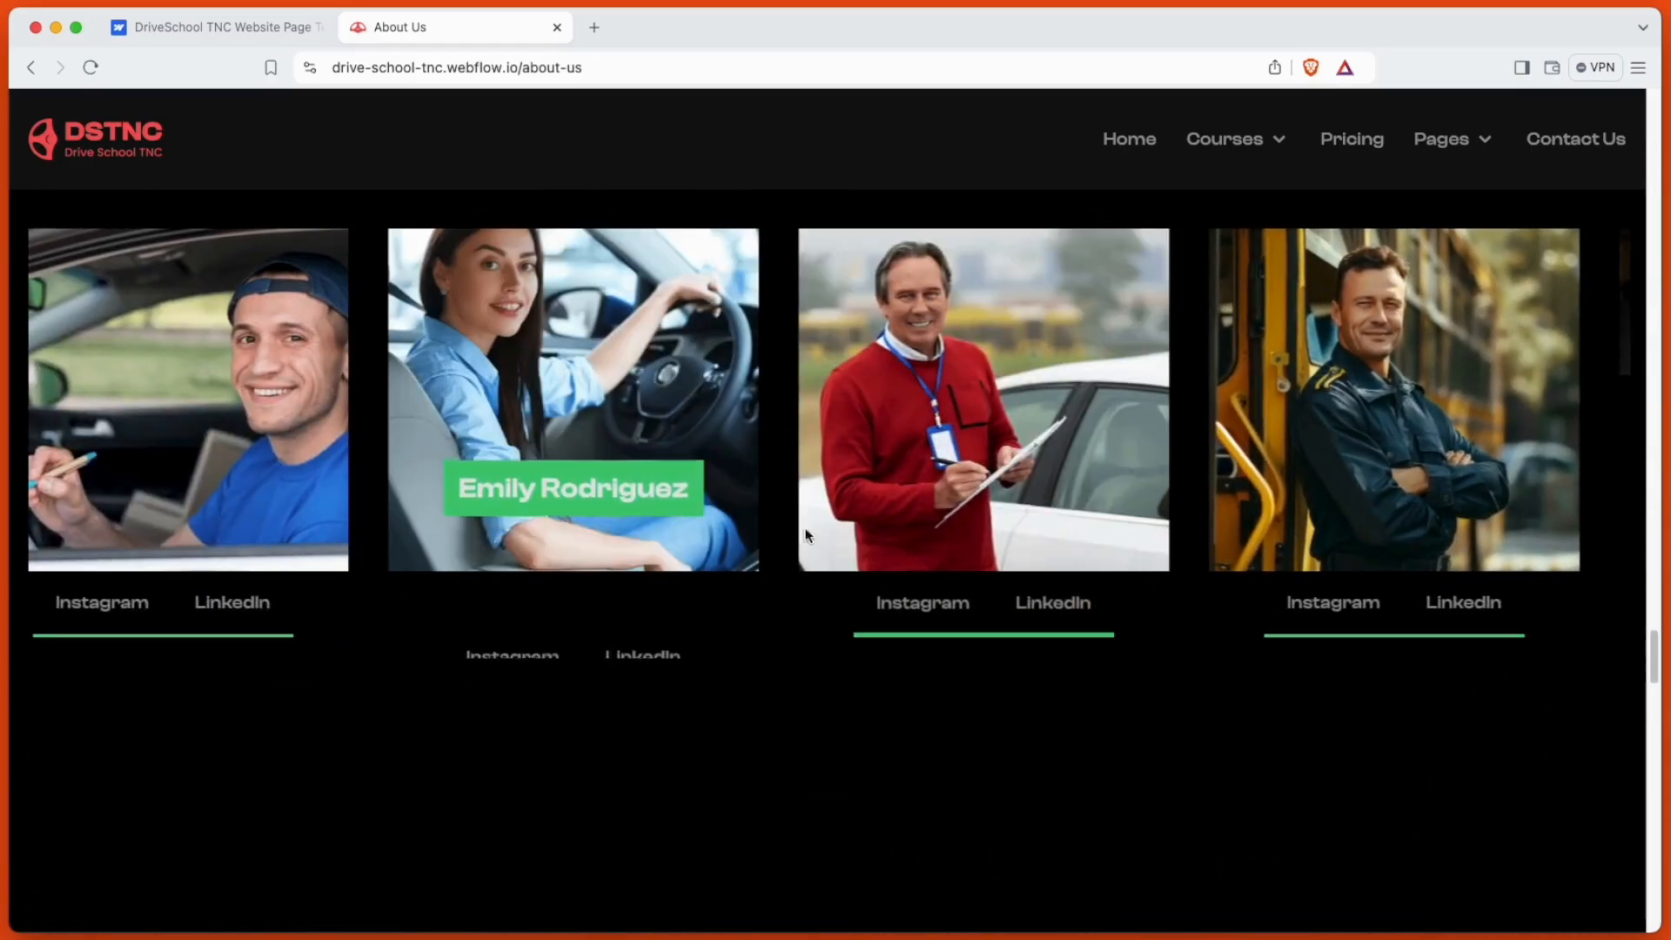
scroll(1374, 448, down, 10)
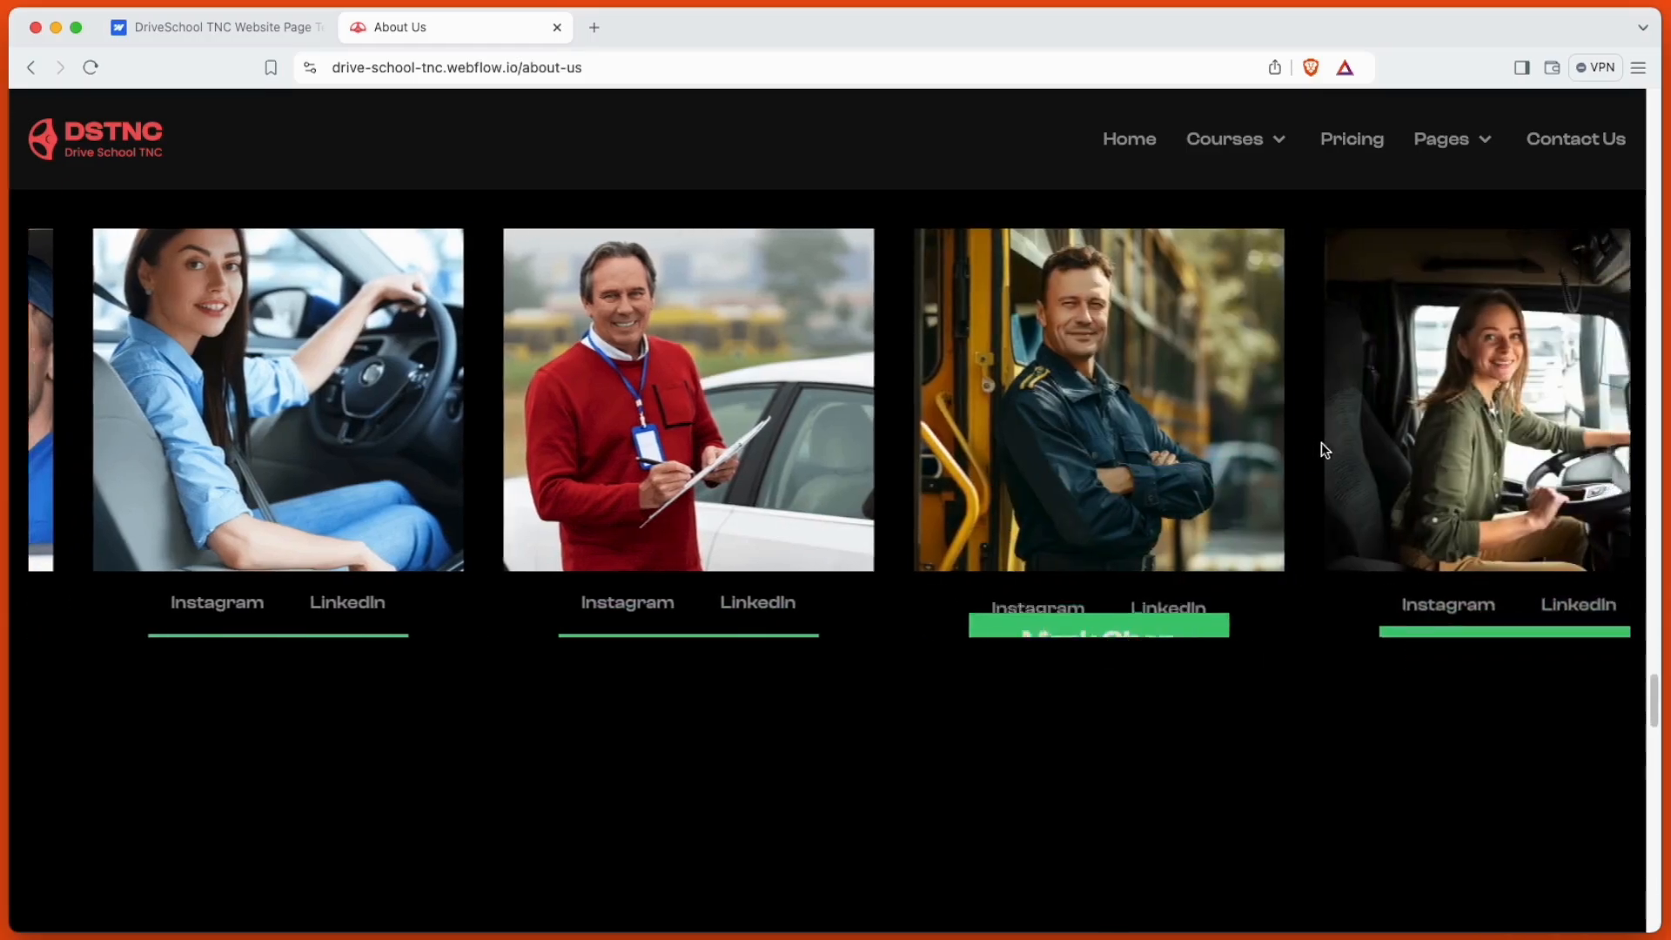
scroll(999, 582, down, 15)
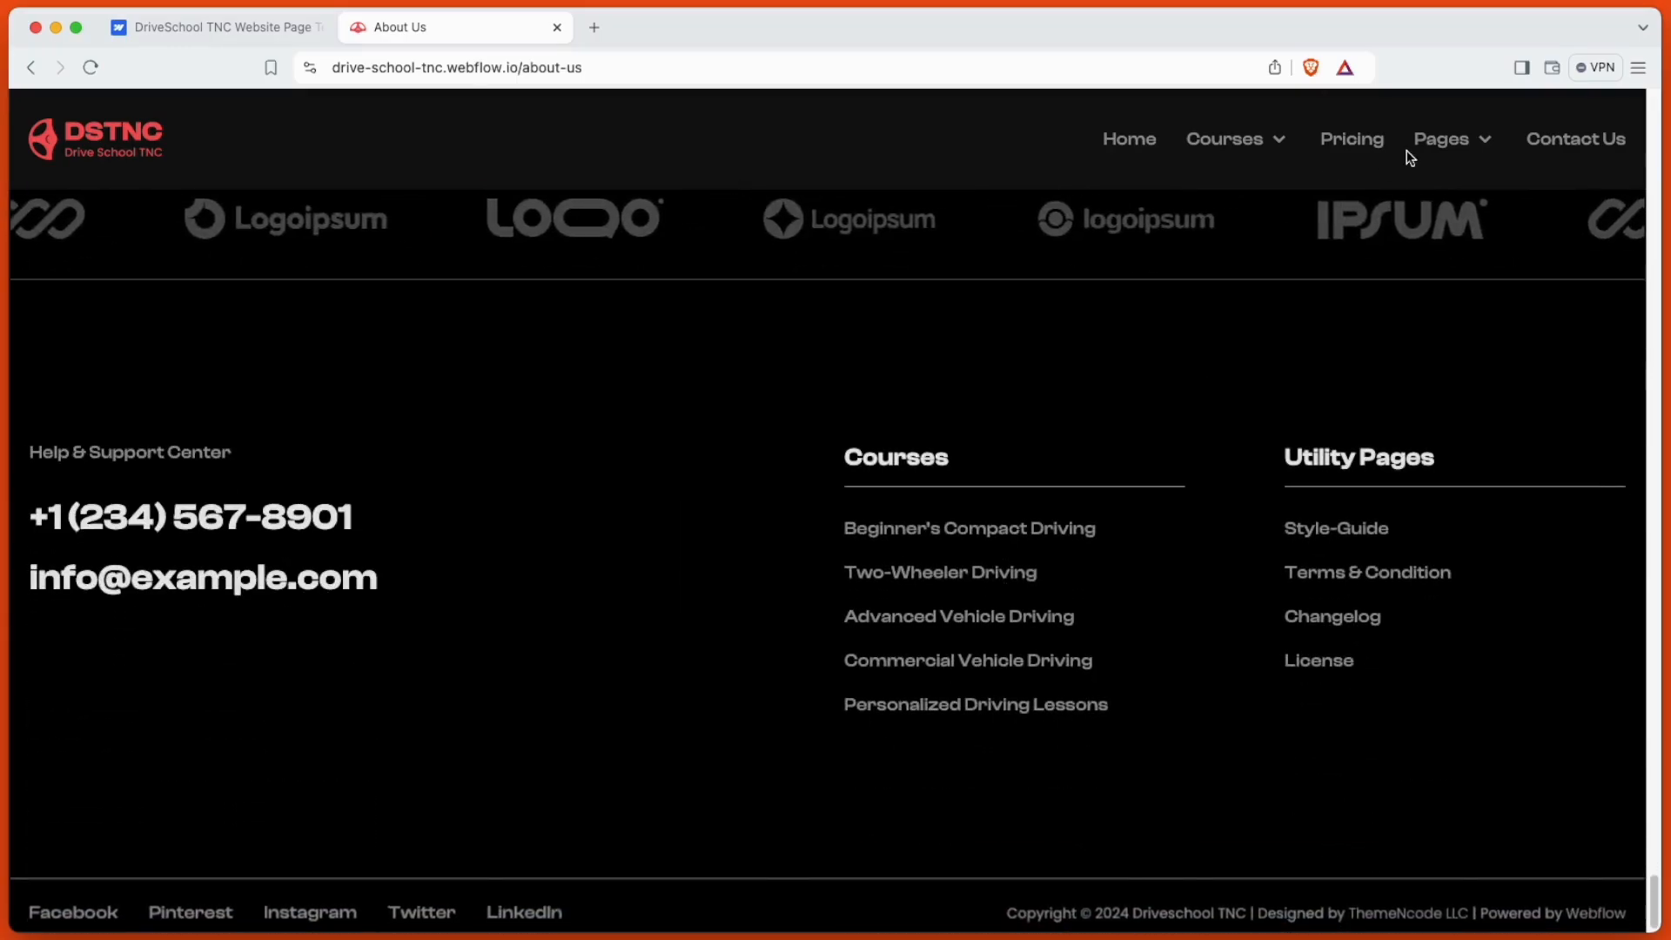
Step: Open the Courses page and review its introduction, course cards and contact banner down to the footer
click(1449, 142)
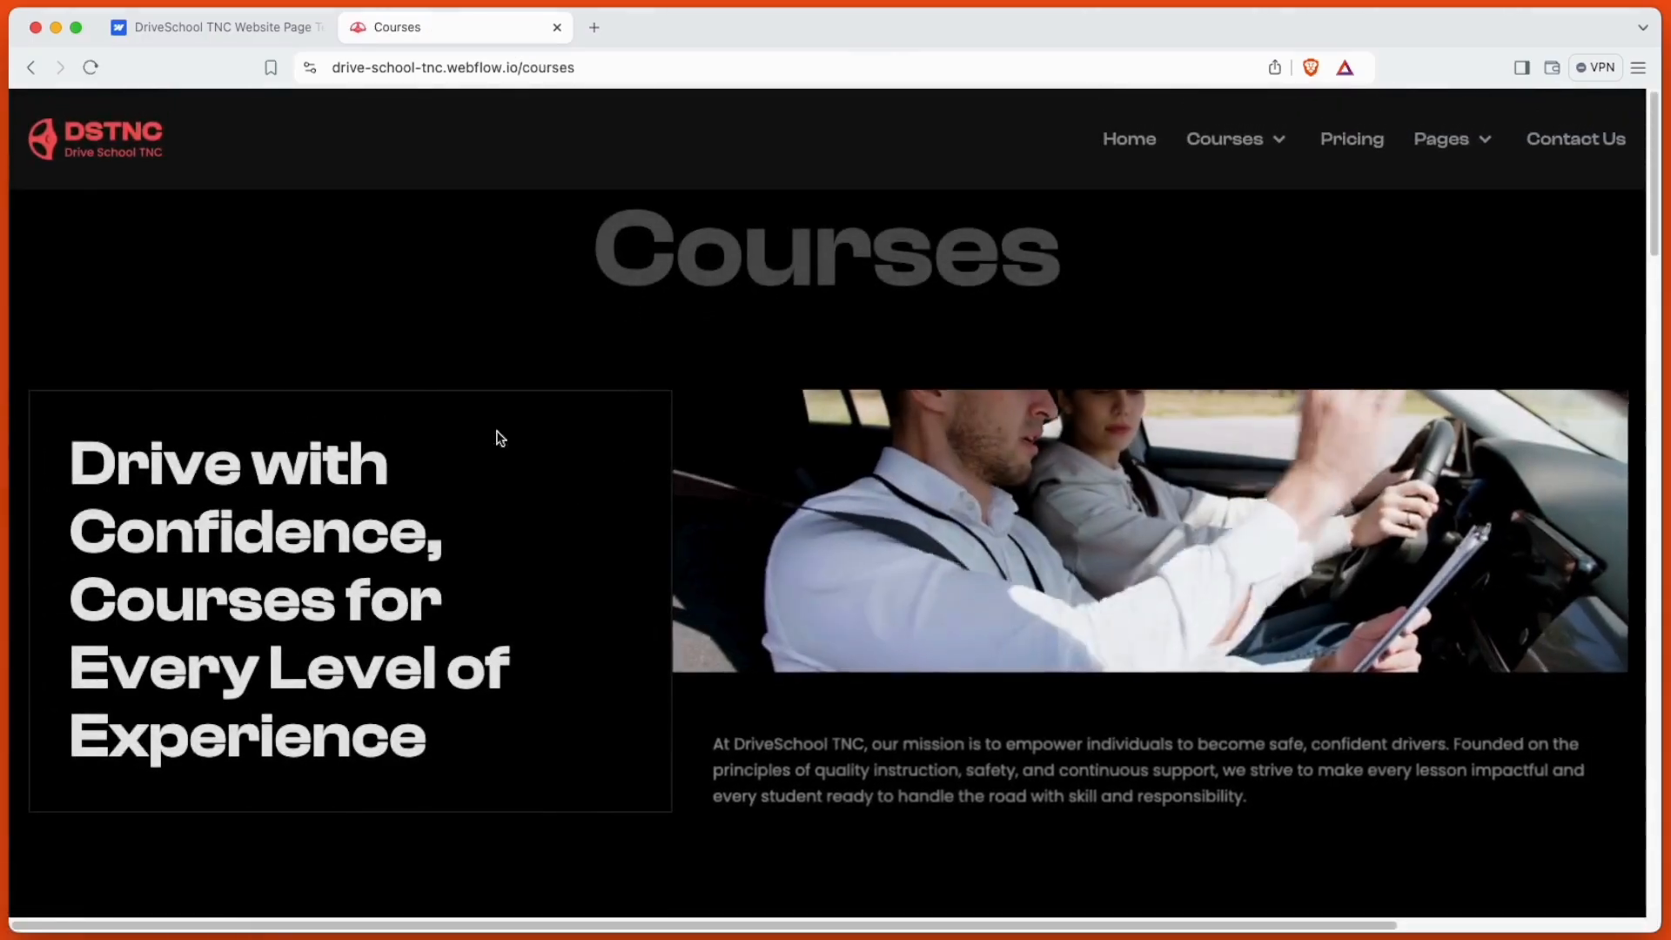
scroll(834, 441, down, 6)
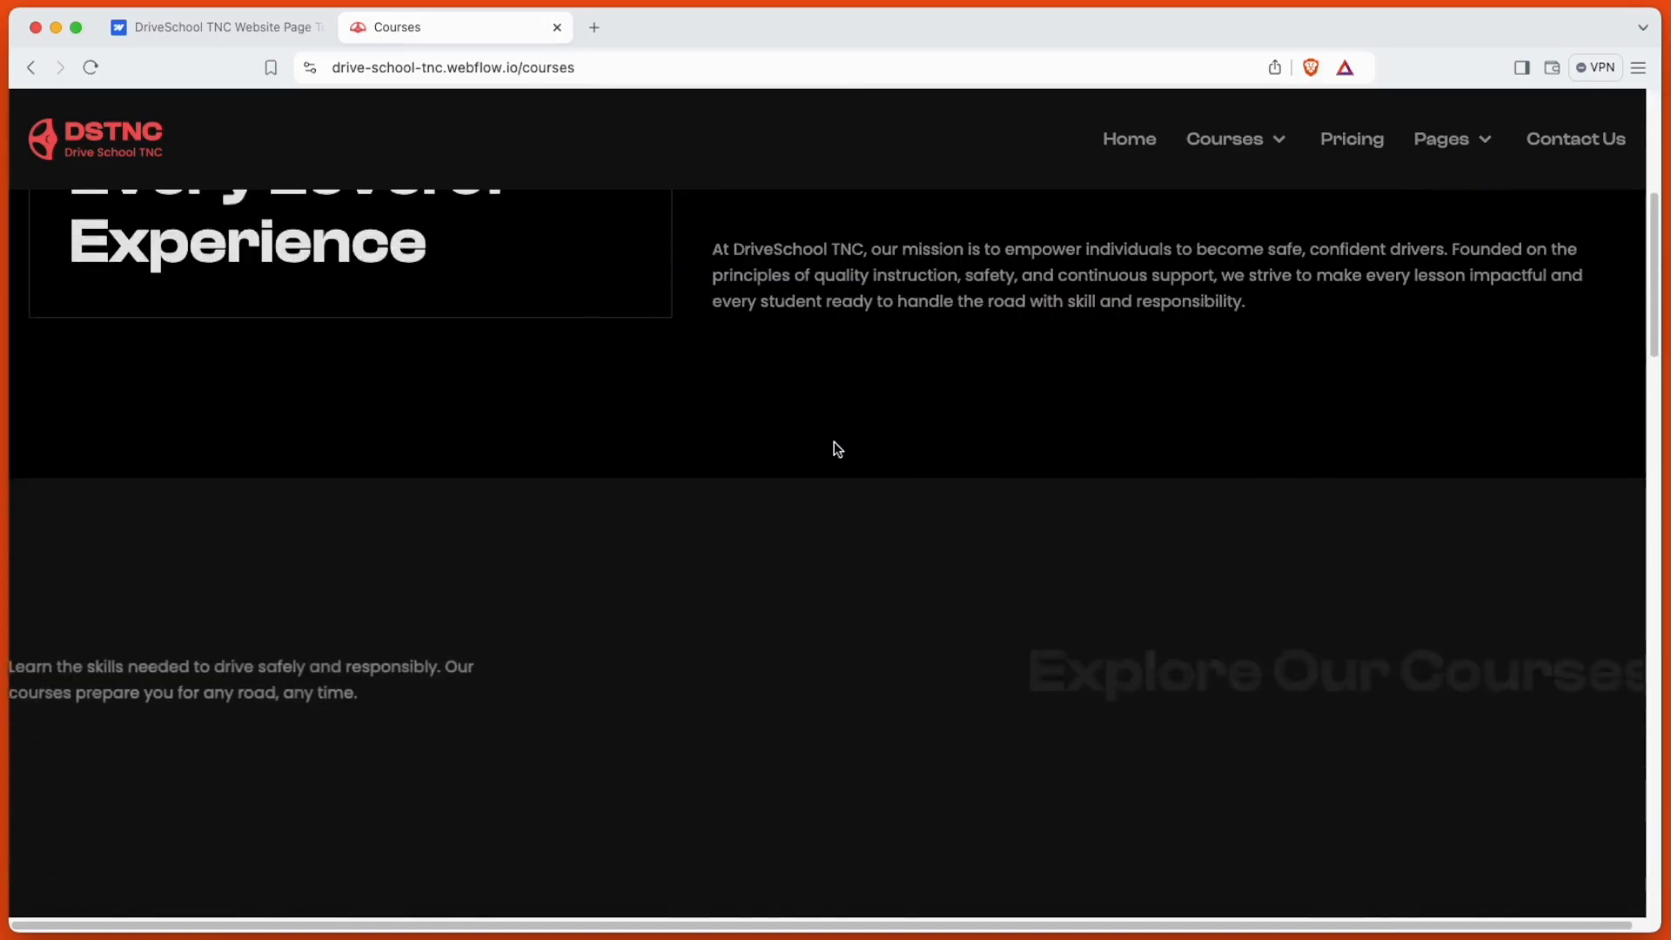
scroll(833, 445, down, 10)
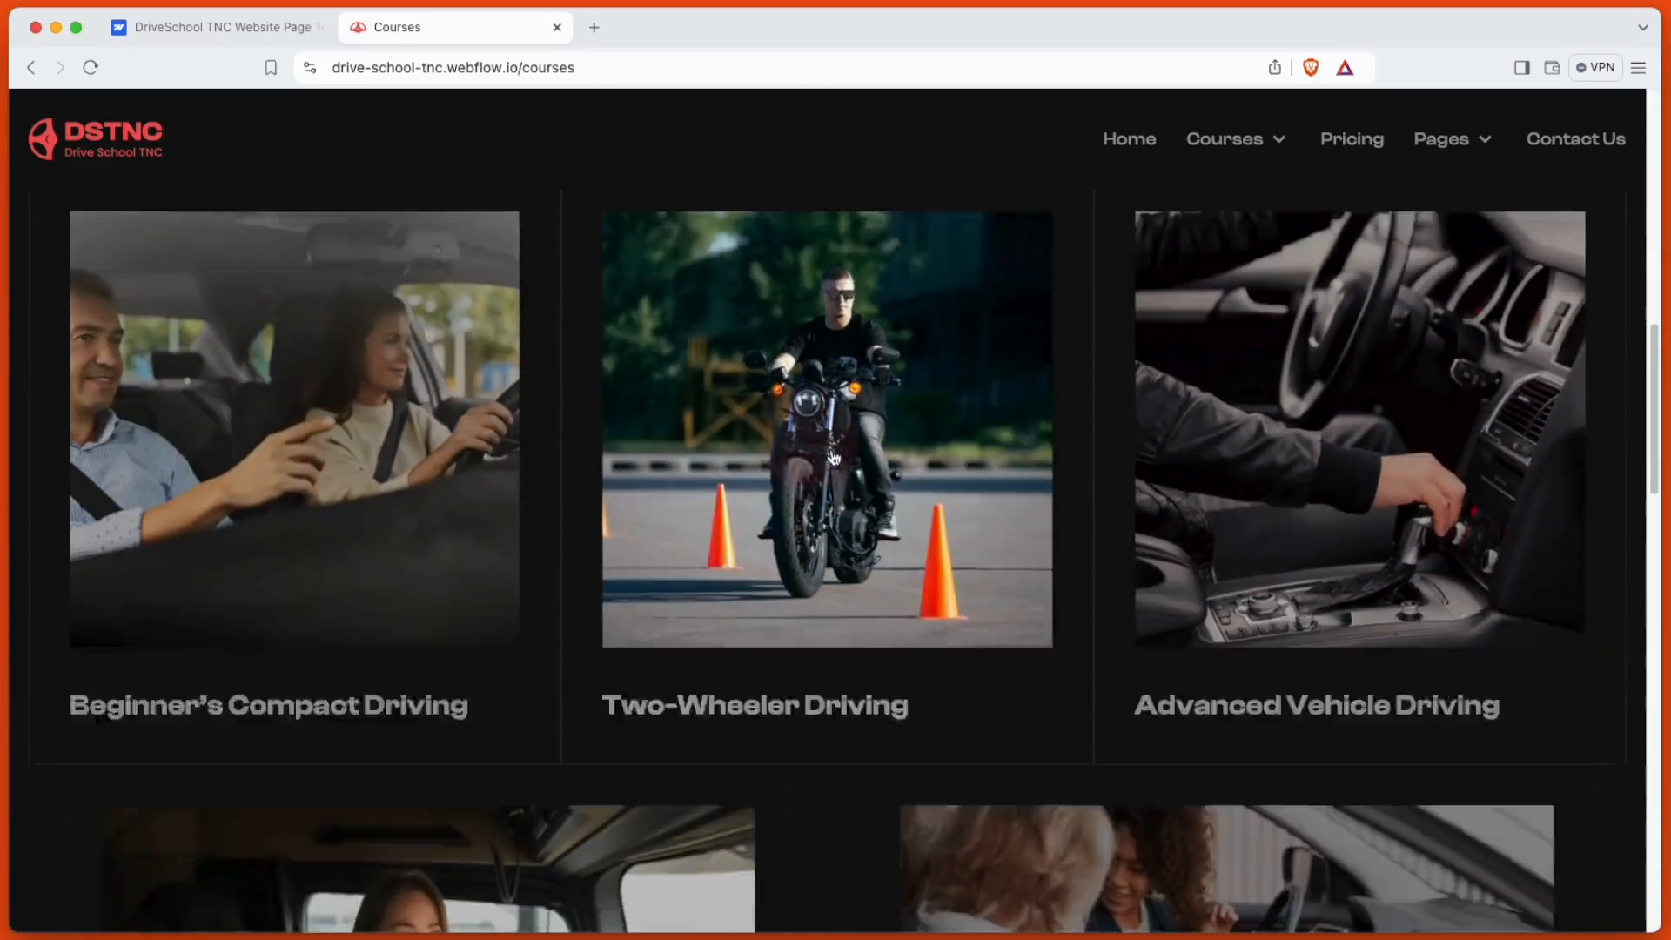
scroll(818, 478, down, 10)
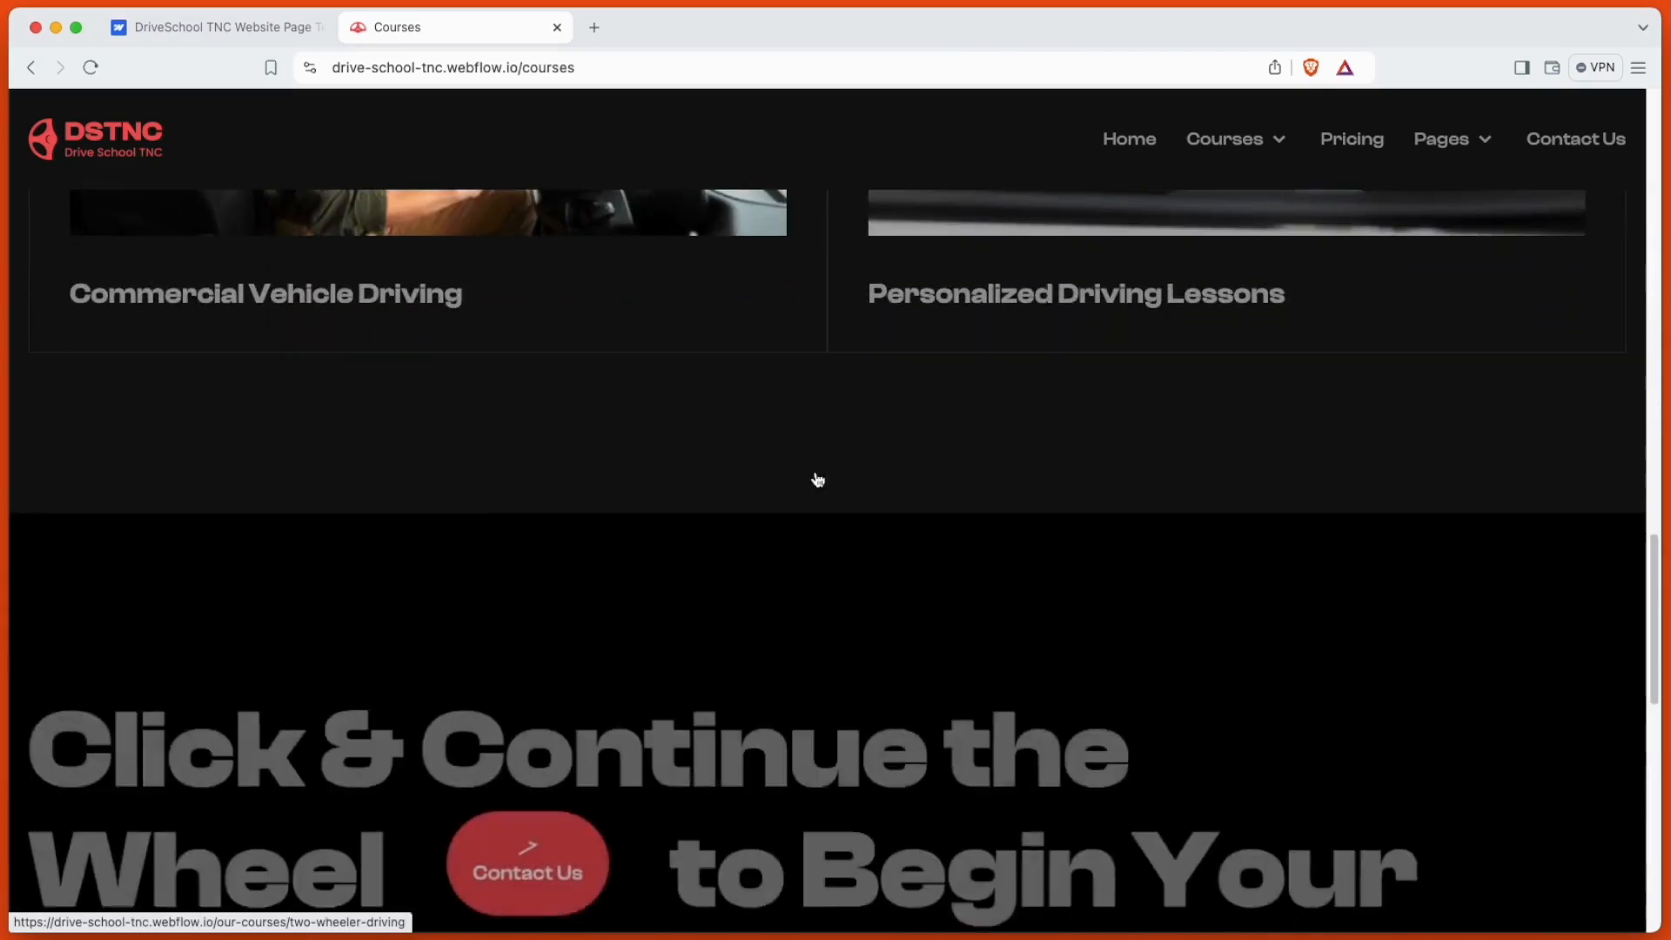
scroll(818, 477, down, 10)
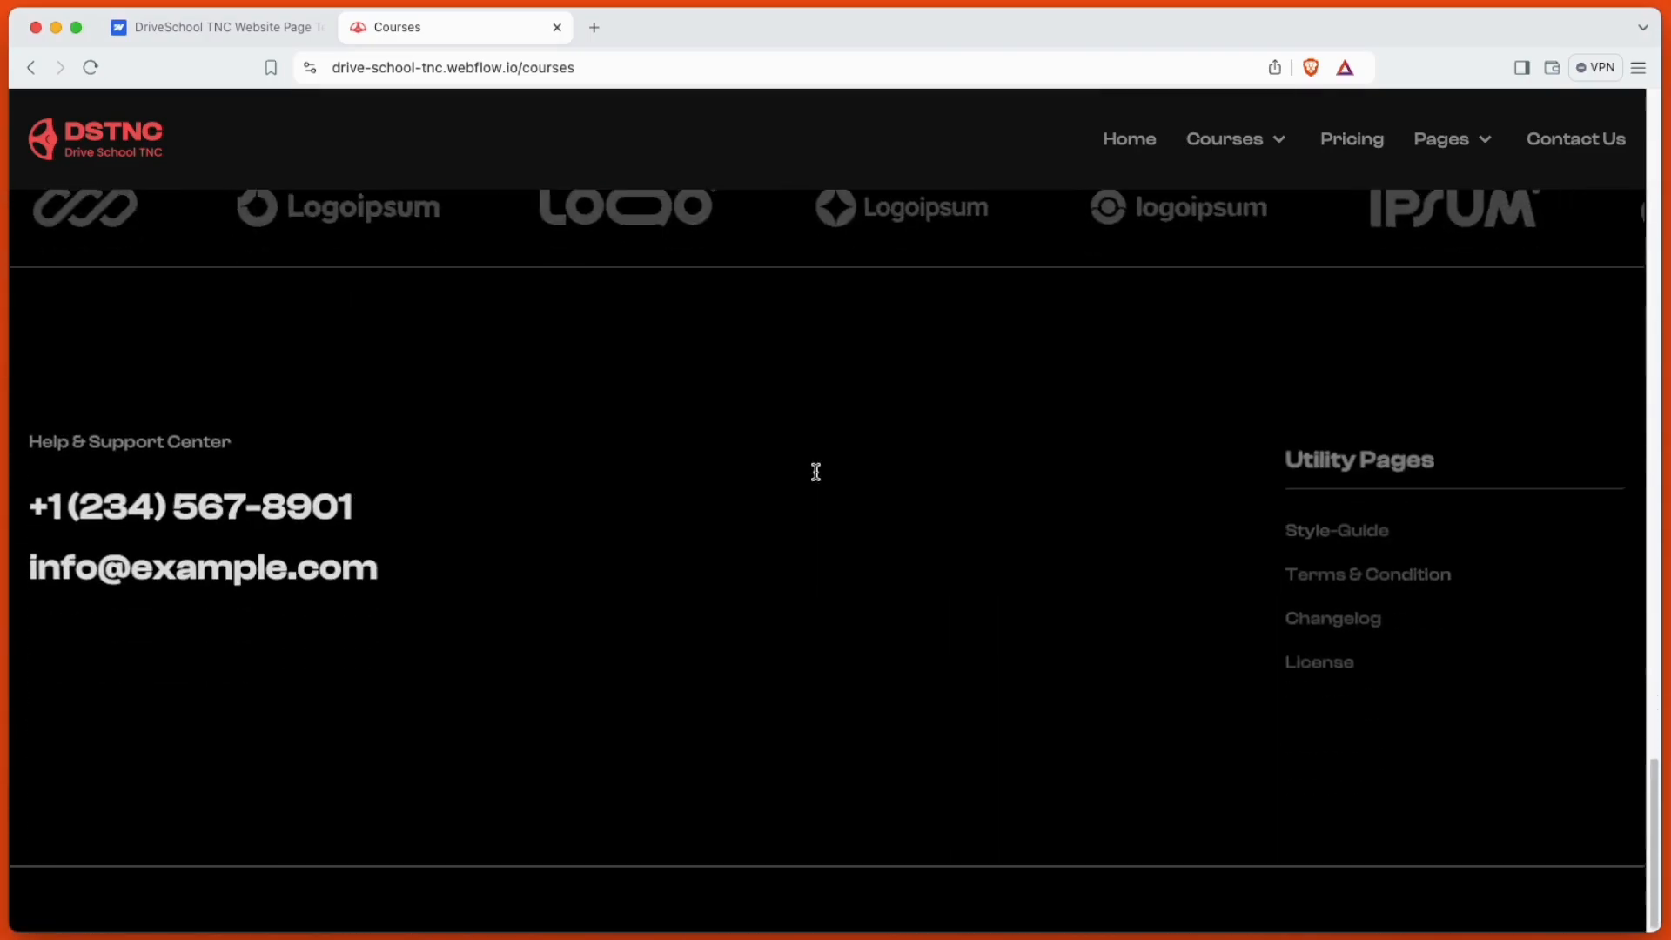
Step: Open the Blog page and review its driving tips introduction and article list down to the footer
click(1451, 144)
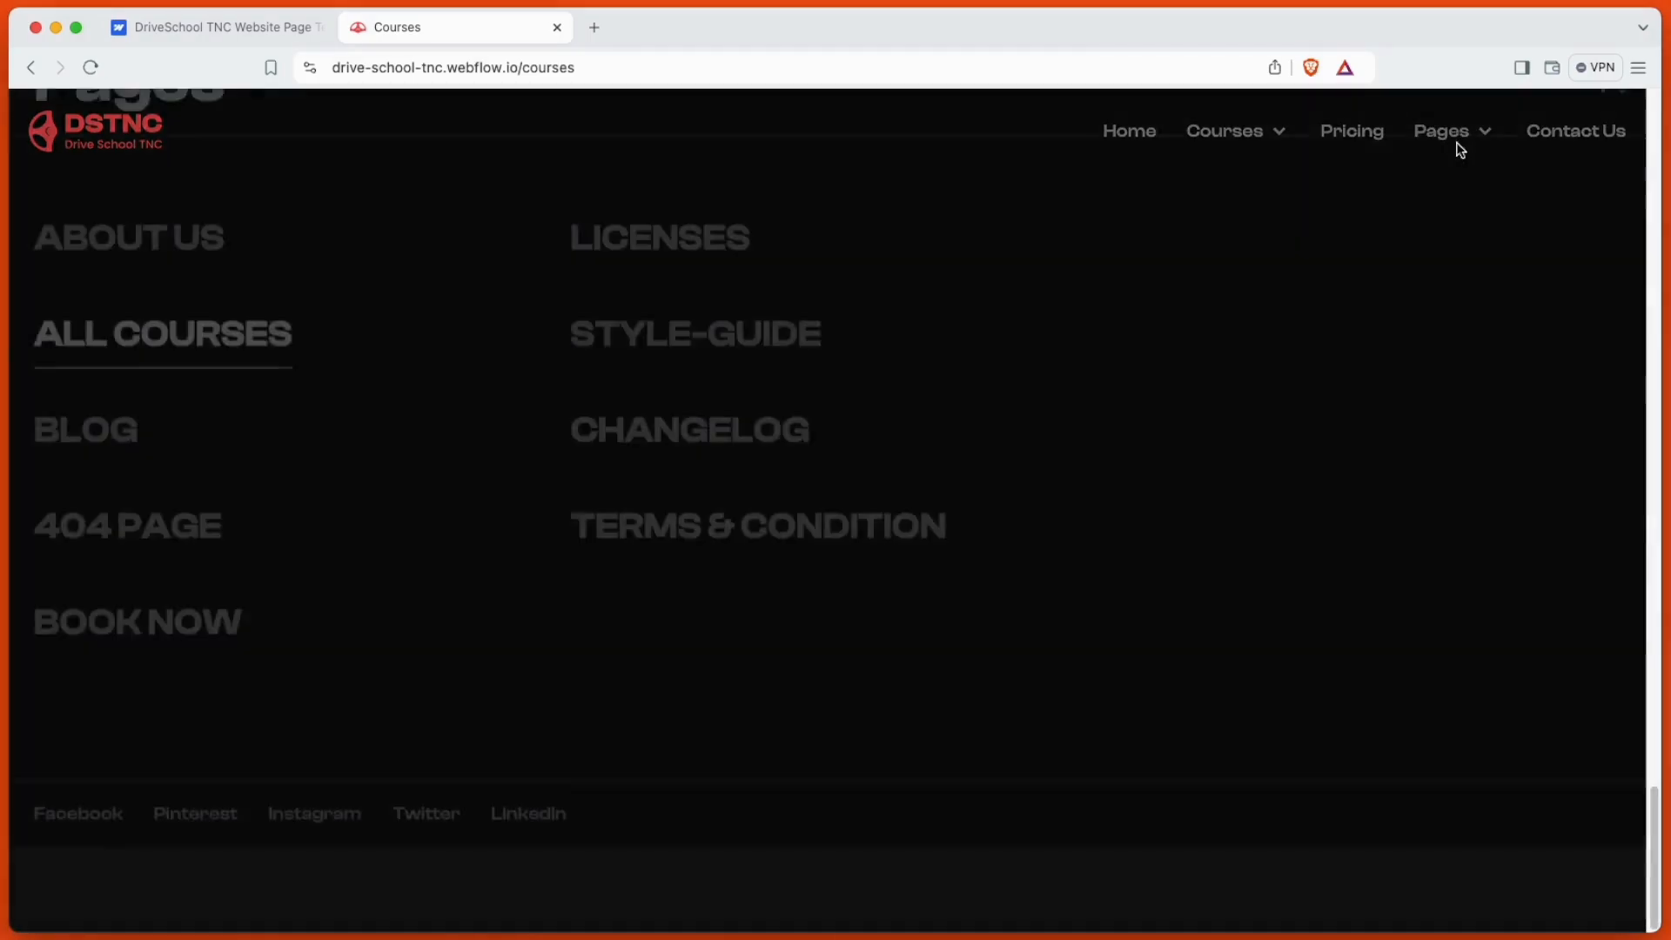
click(115, 491)
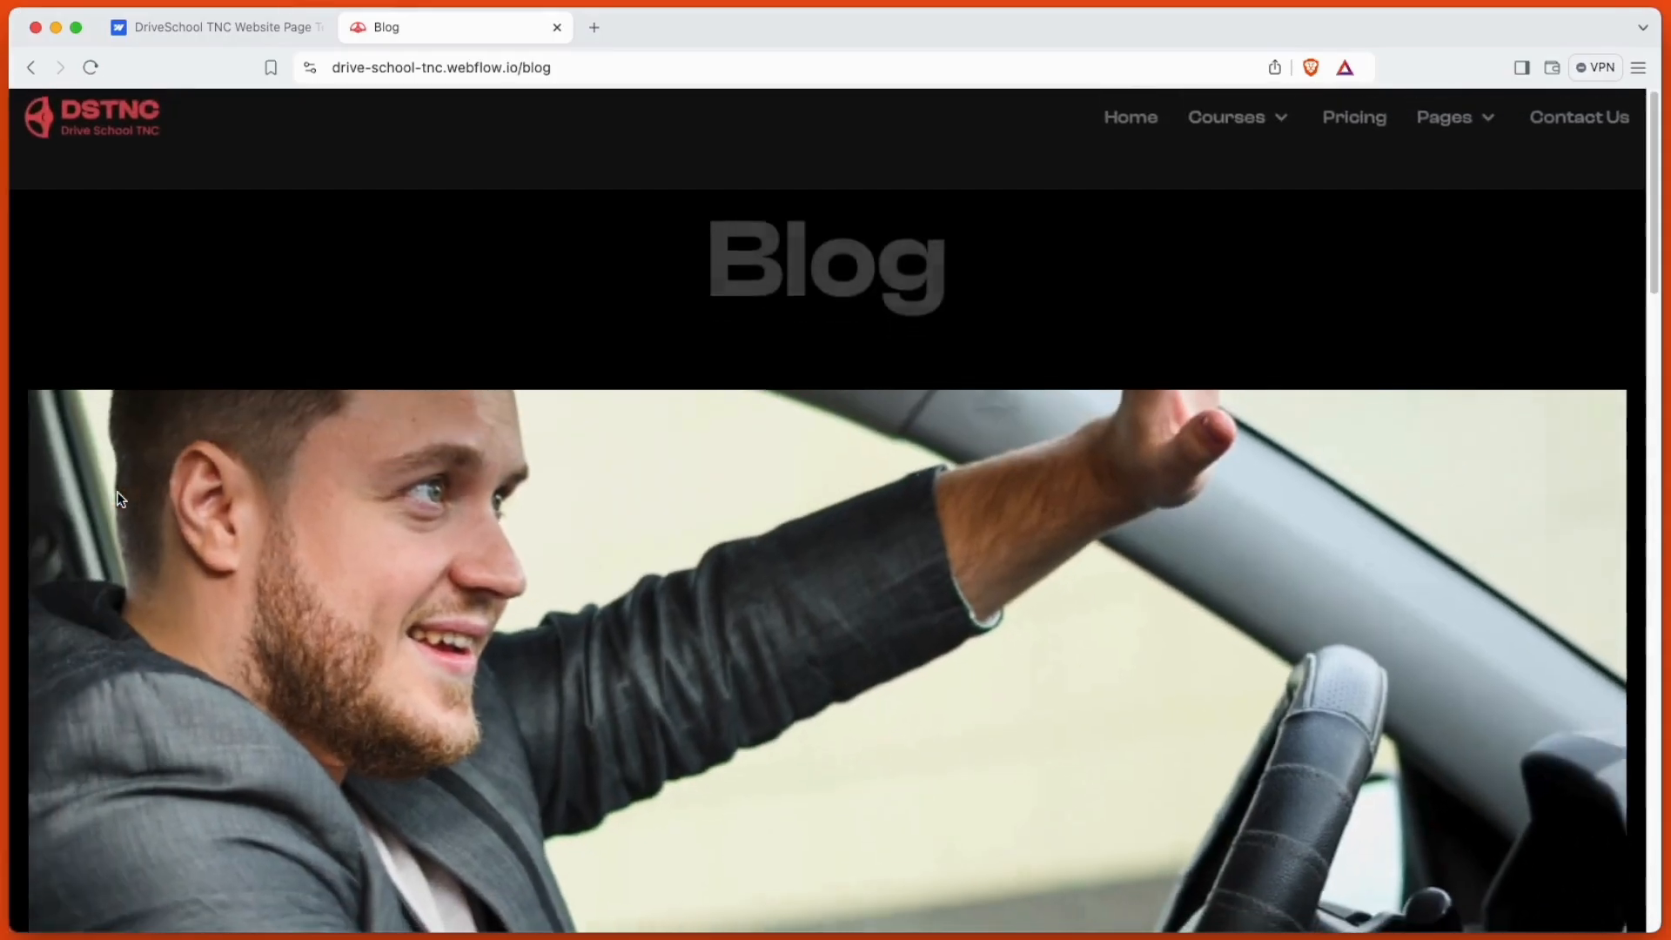
scroll(586, 478, down, 1)
scroll(586, 479, down, 8)
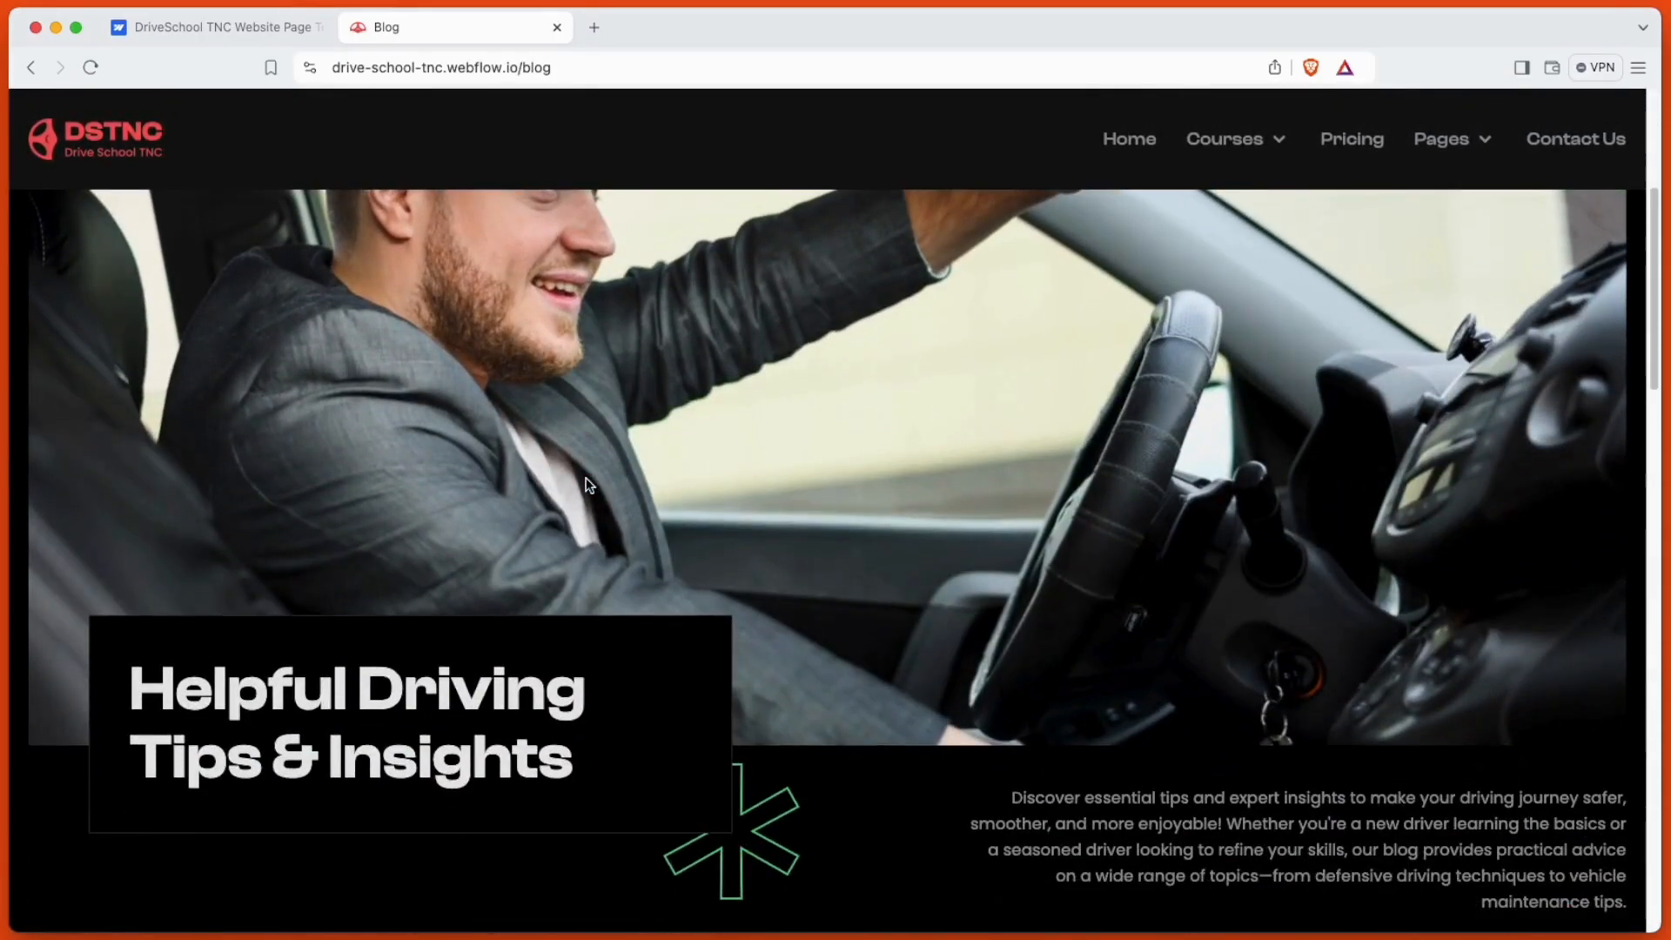
scroll(588, 483, down, 5)
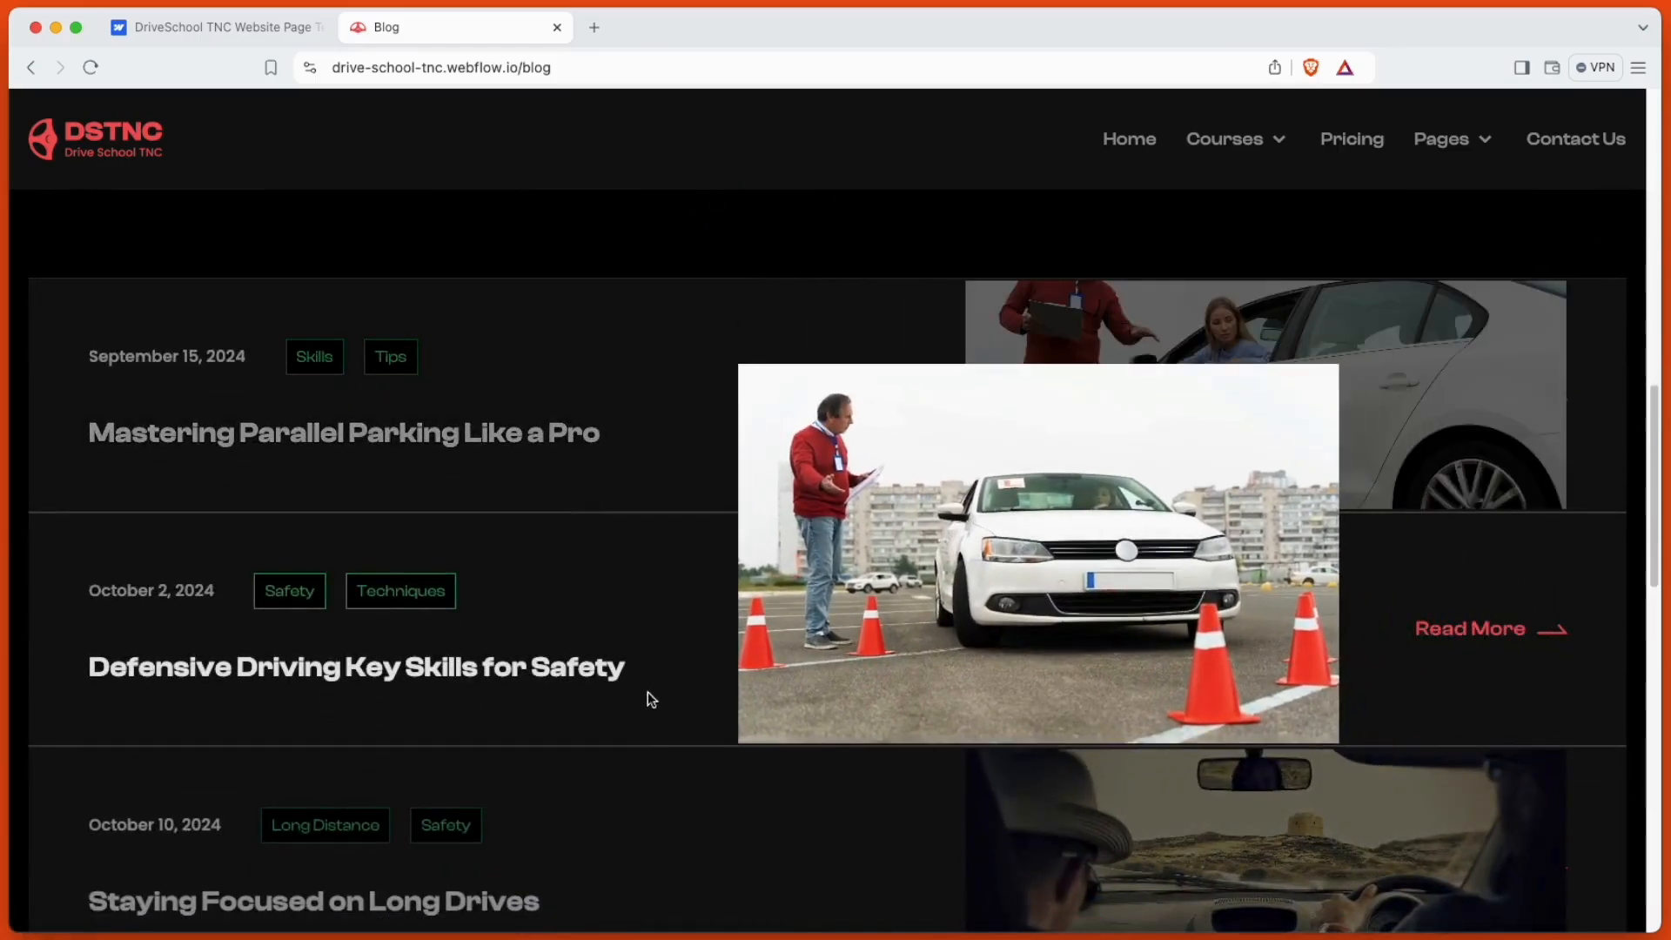
scroll(632, 806, down, 5)
scroll(635, 808, down, 4)
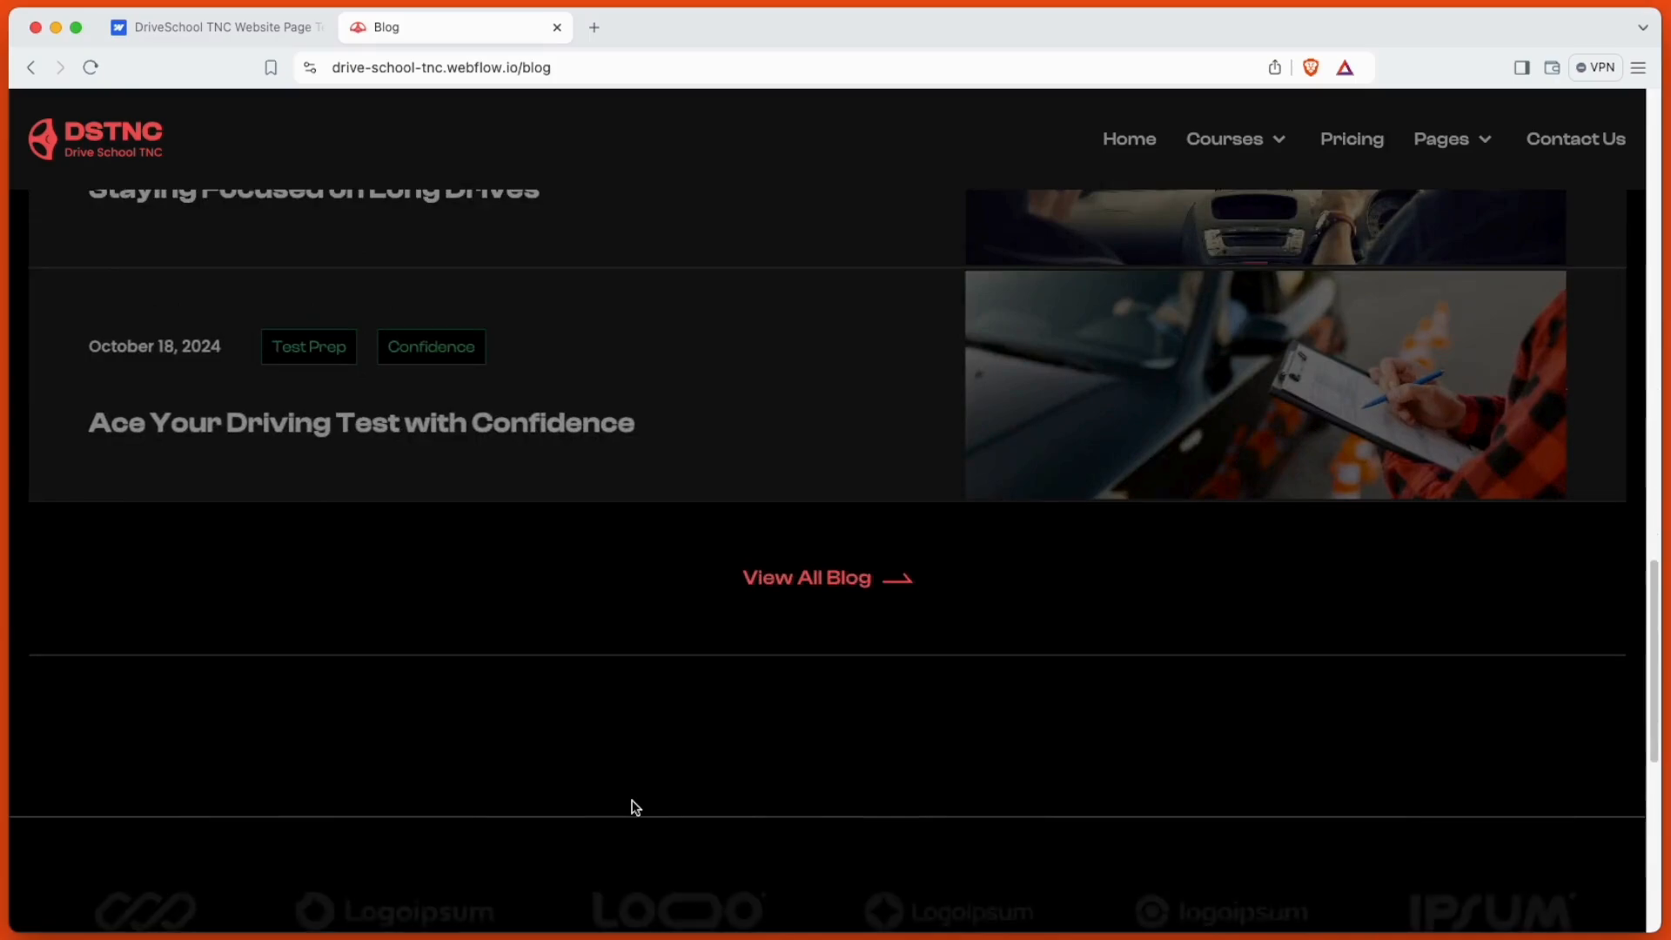
scroll(635, 800, down, 5)
scroll(636, 798, down, 3)
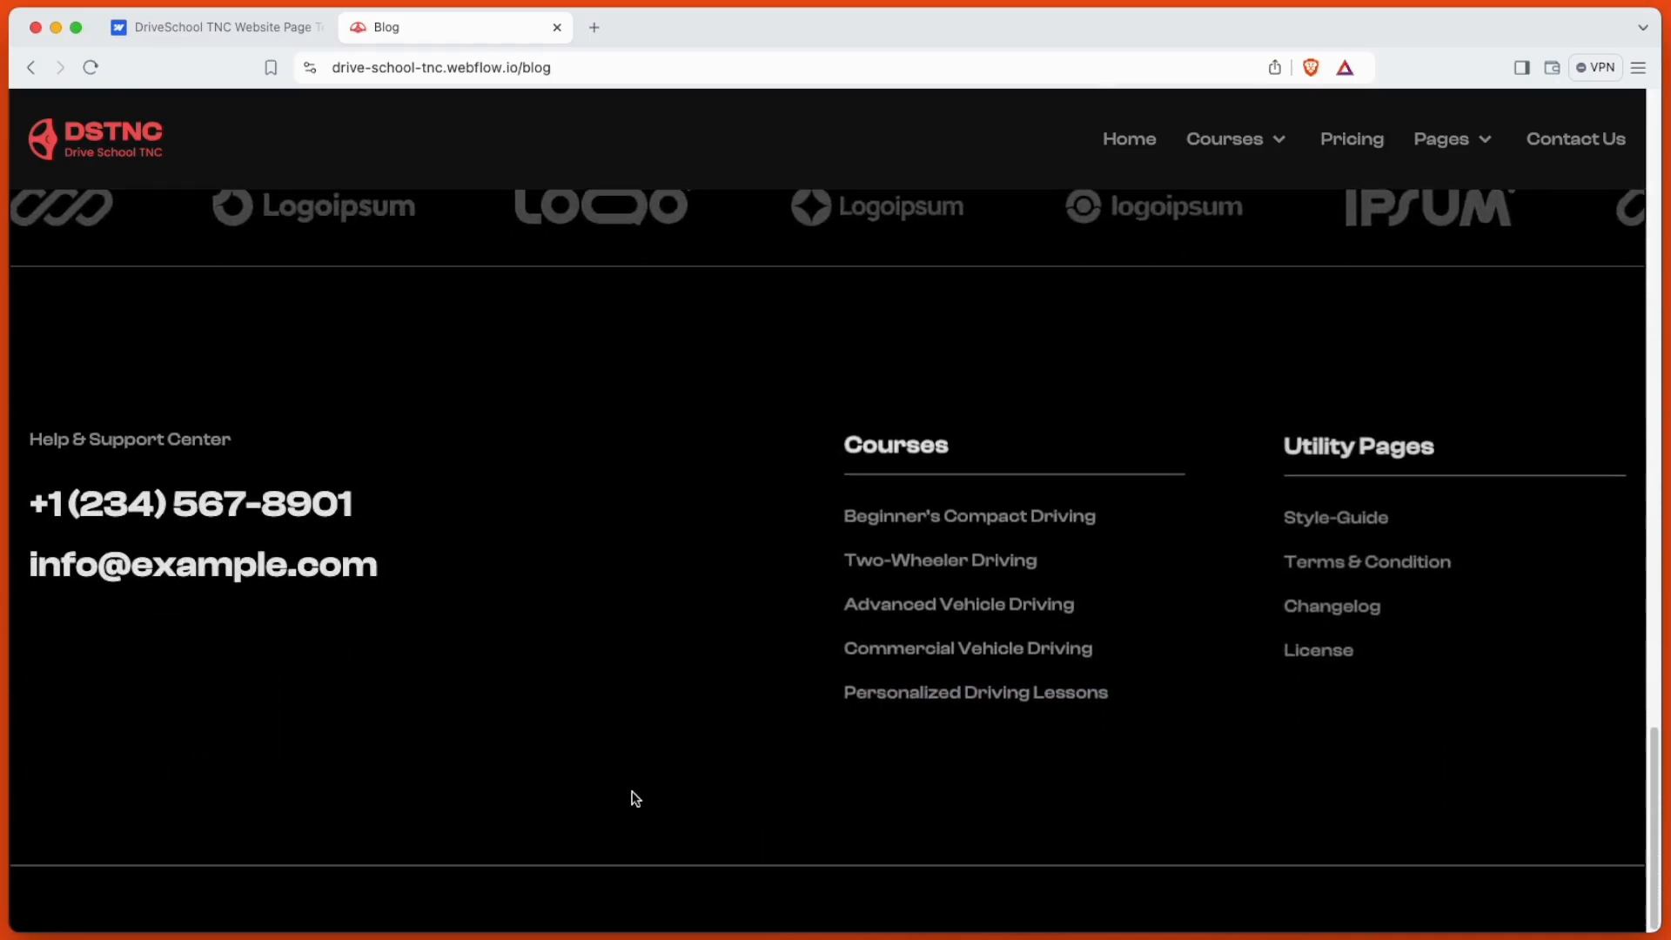
Step: Open the Book Now page and review its booking form and footer
click(1462, 143)
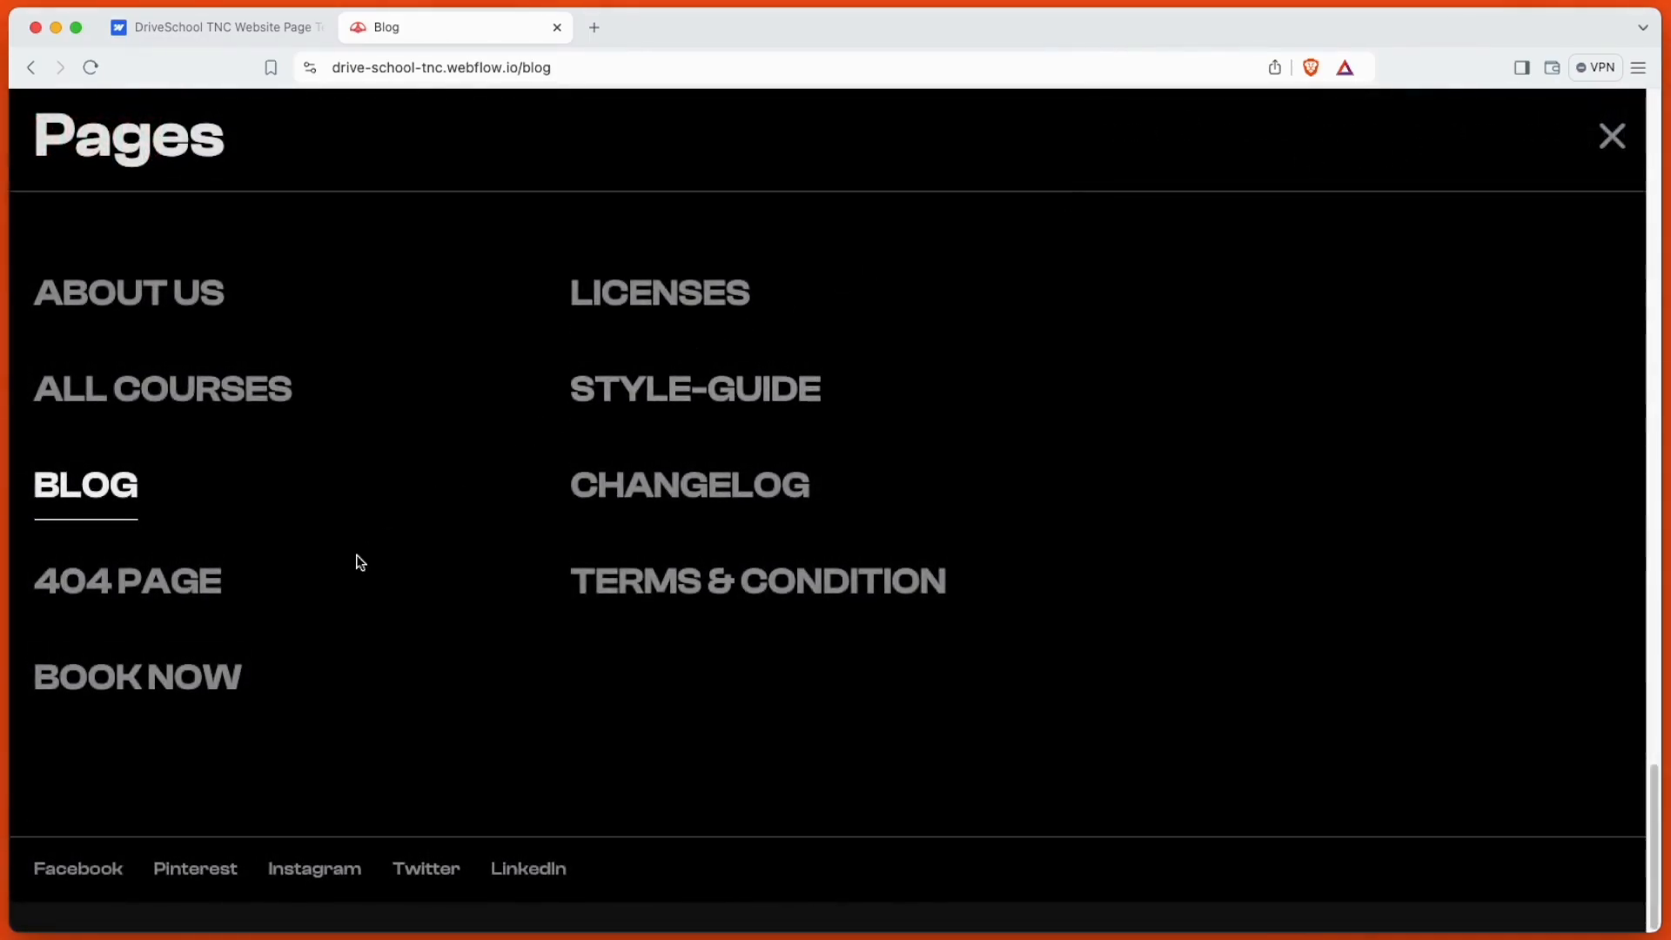
click(211, 677)
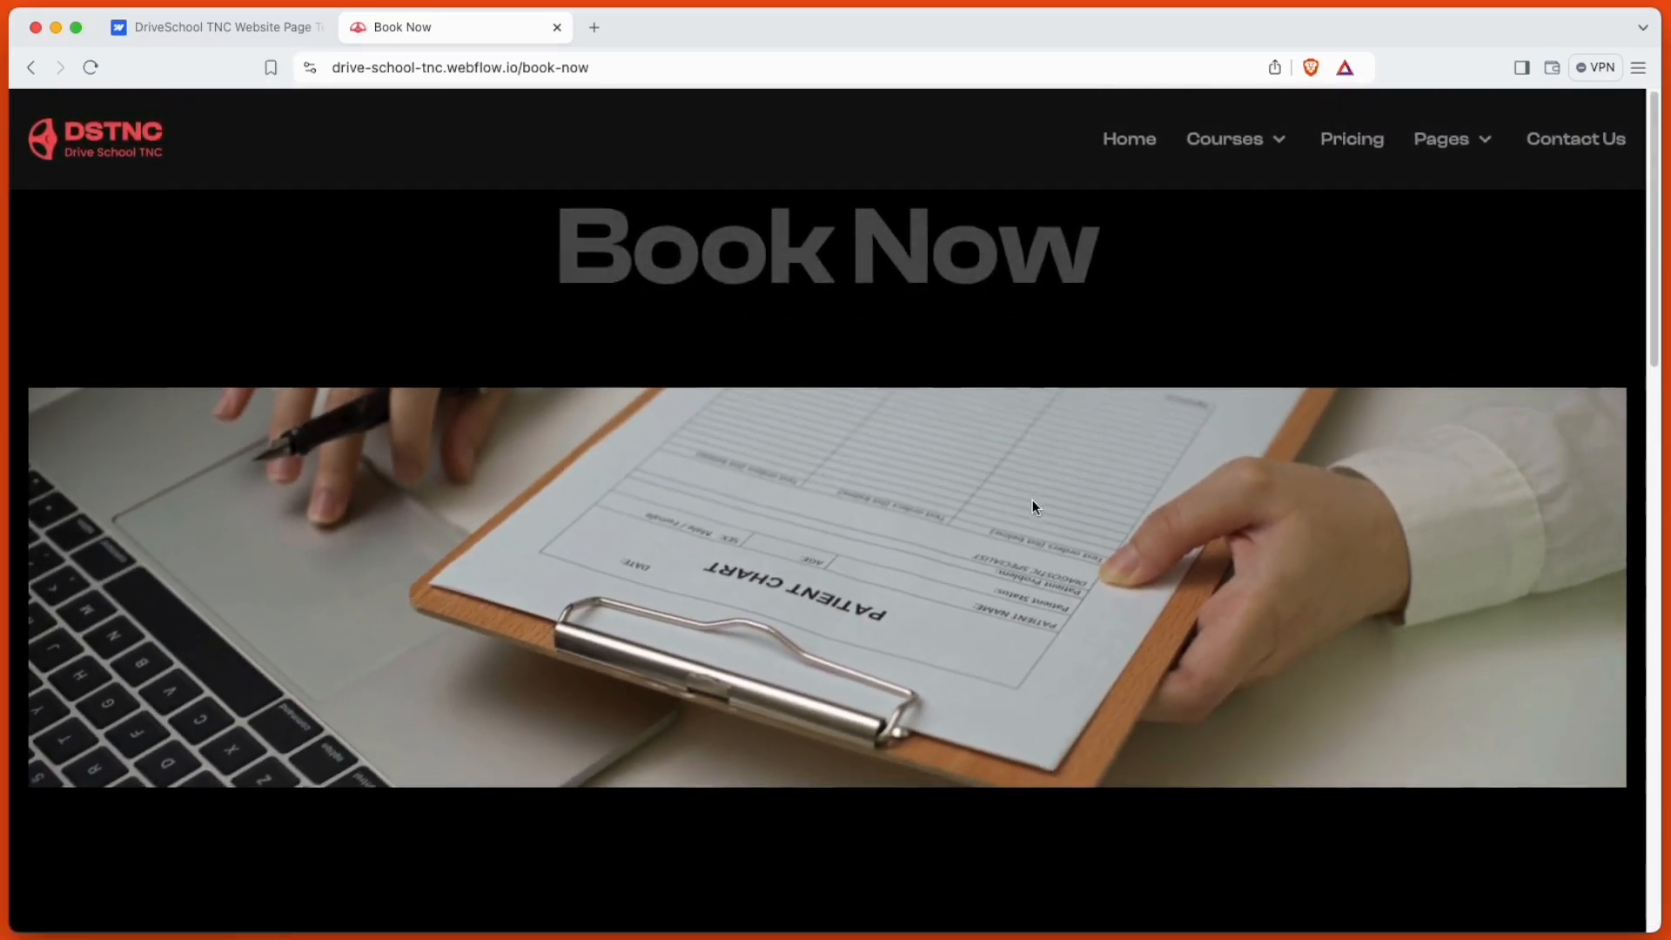
scroll(1034, 506, down, 10)
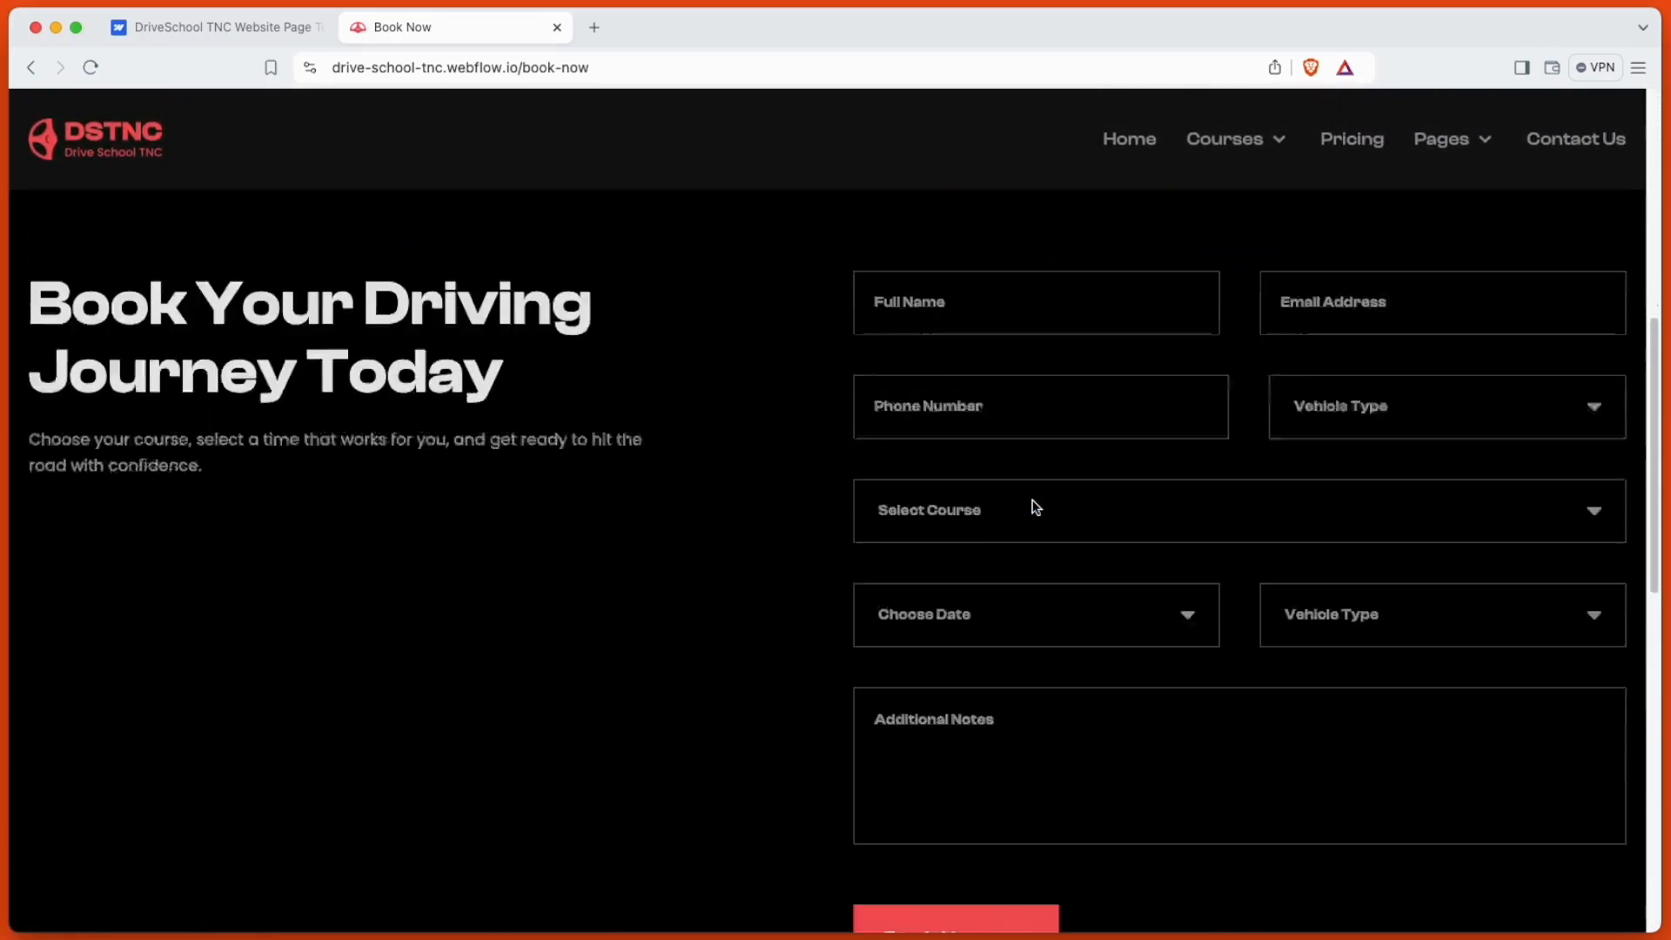
scroll(1033, 506, down, 14)
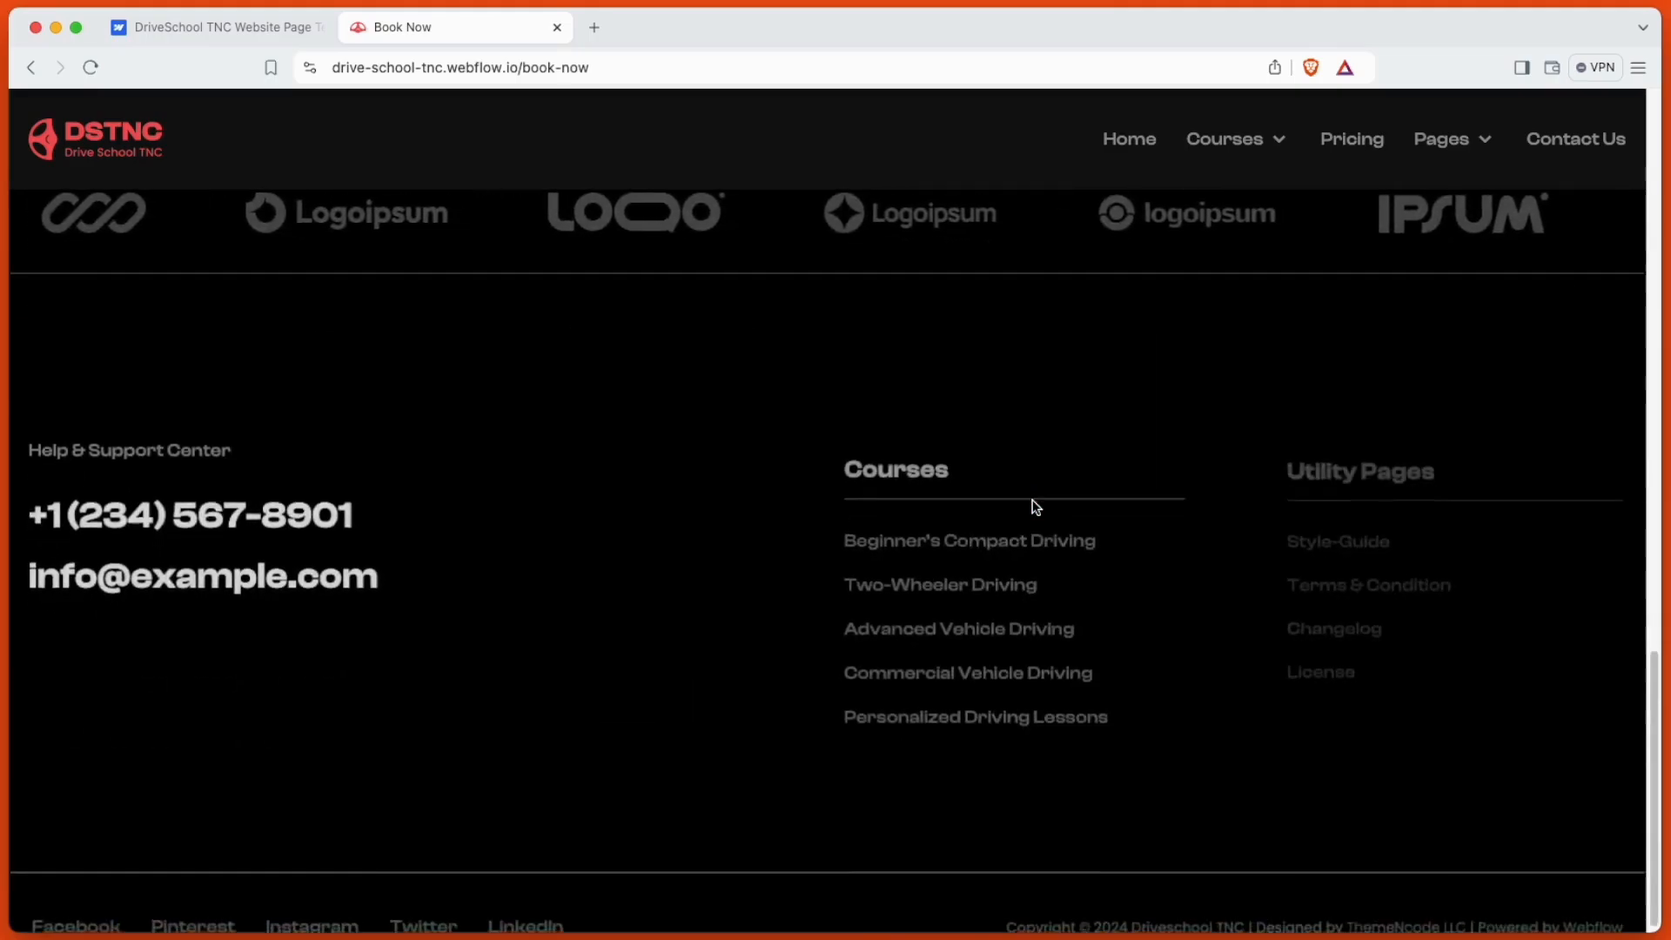
Step: Open the Terms & Condition page and review its sections from Conclusion through Governing Law down to the footer
click(1450, 148)
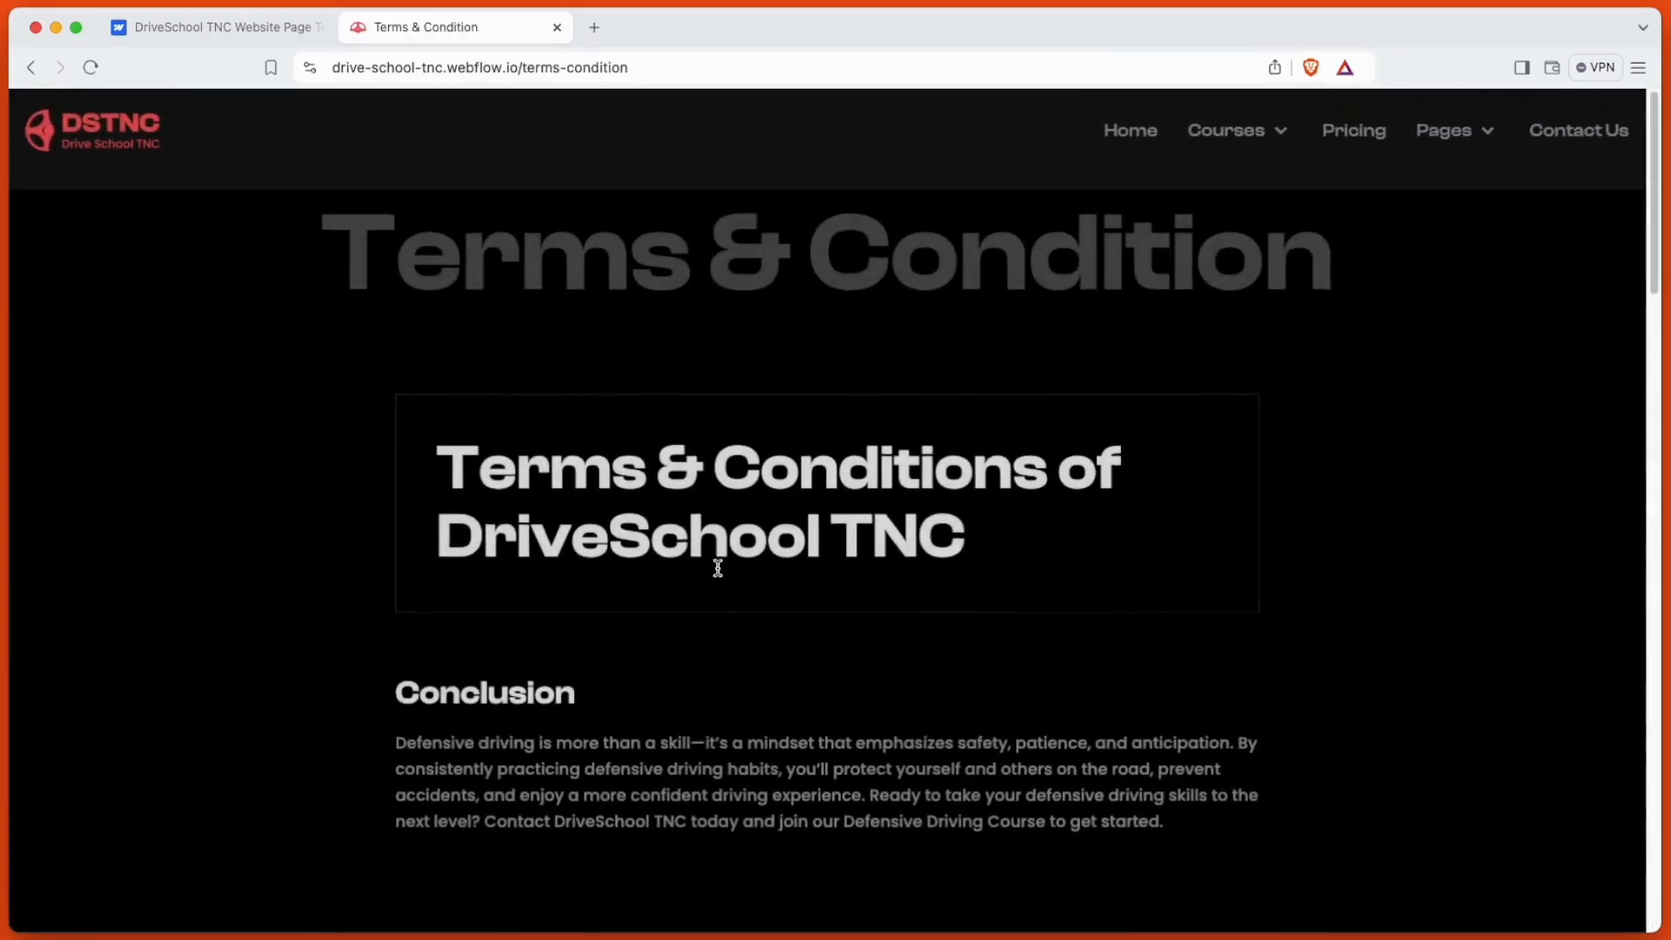
scroll(1027, 531, down, 2)
scroll(1076, 526, down, 10)
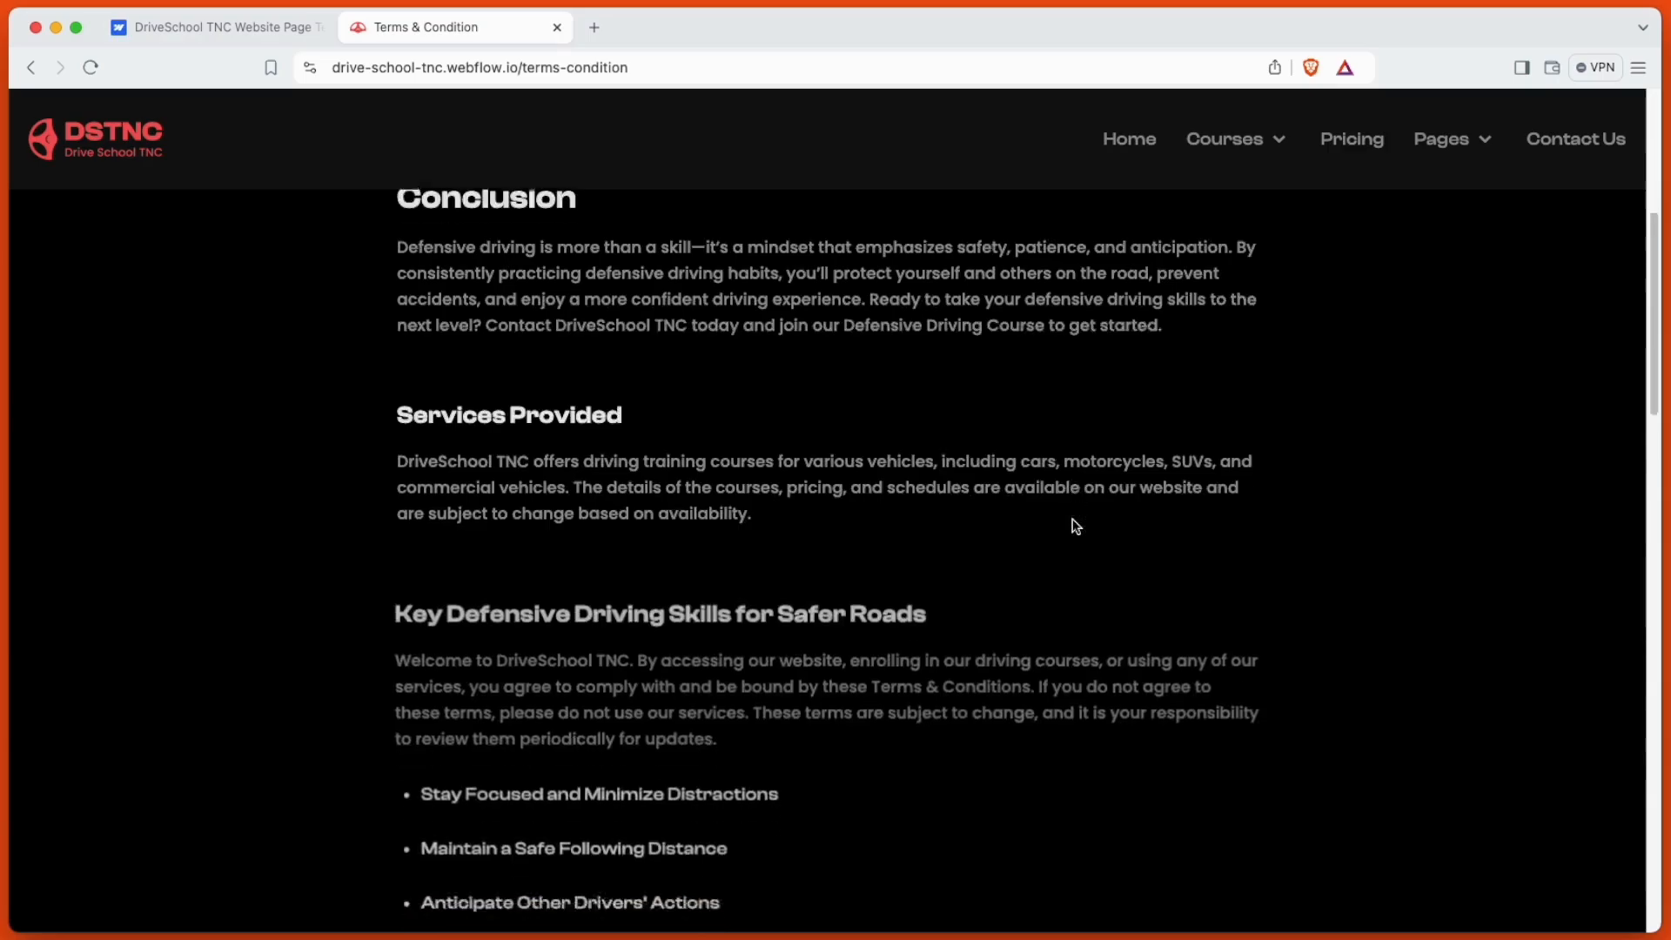
scroll(1076, 525, down, 6)
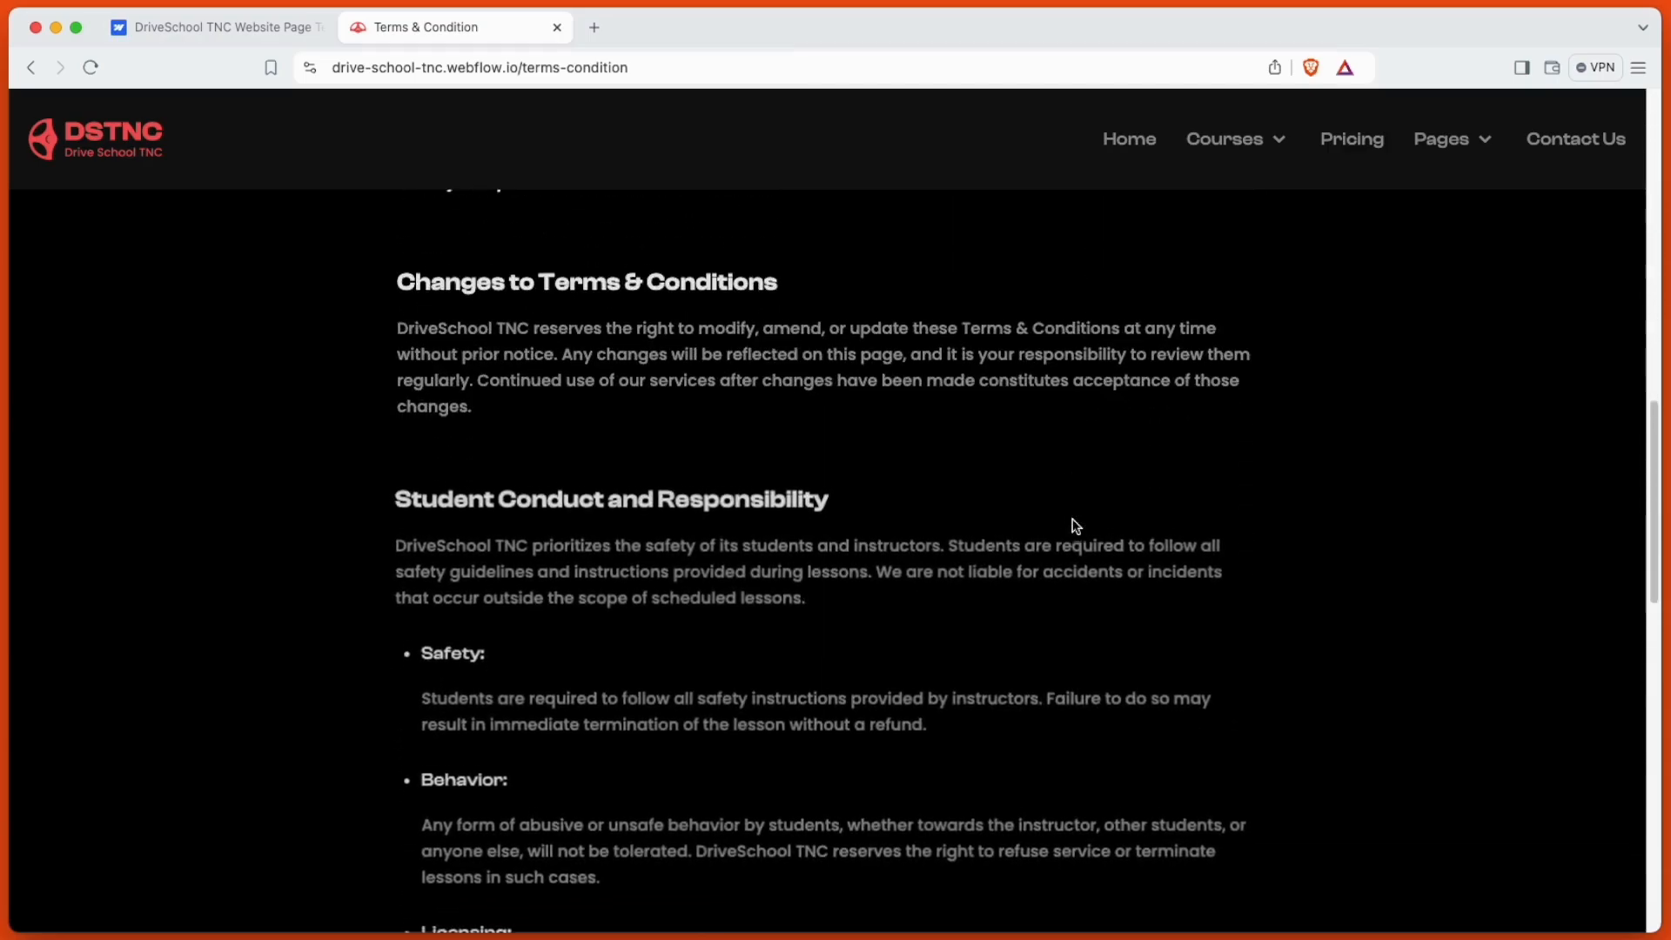
scroll(1073, 519, down, 8)
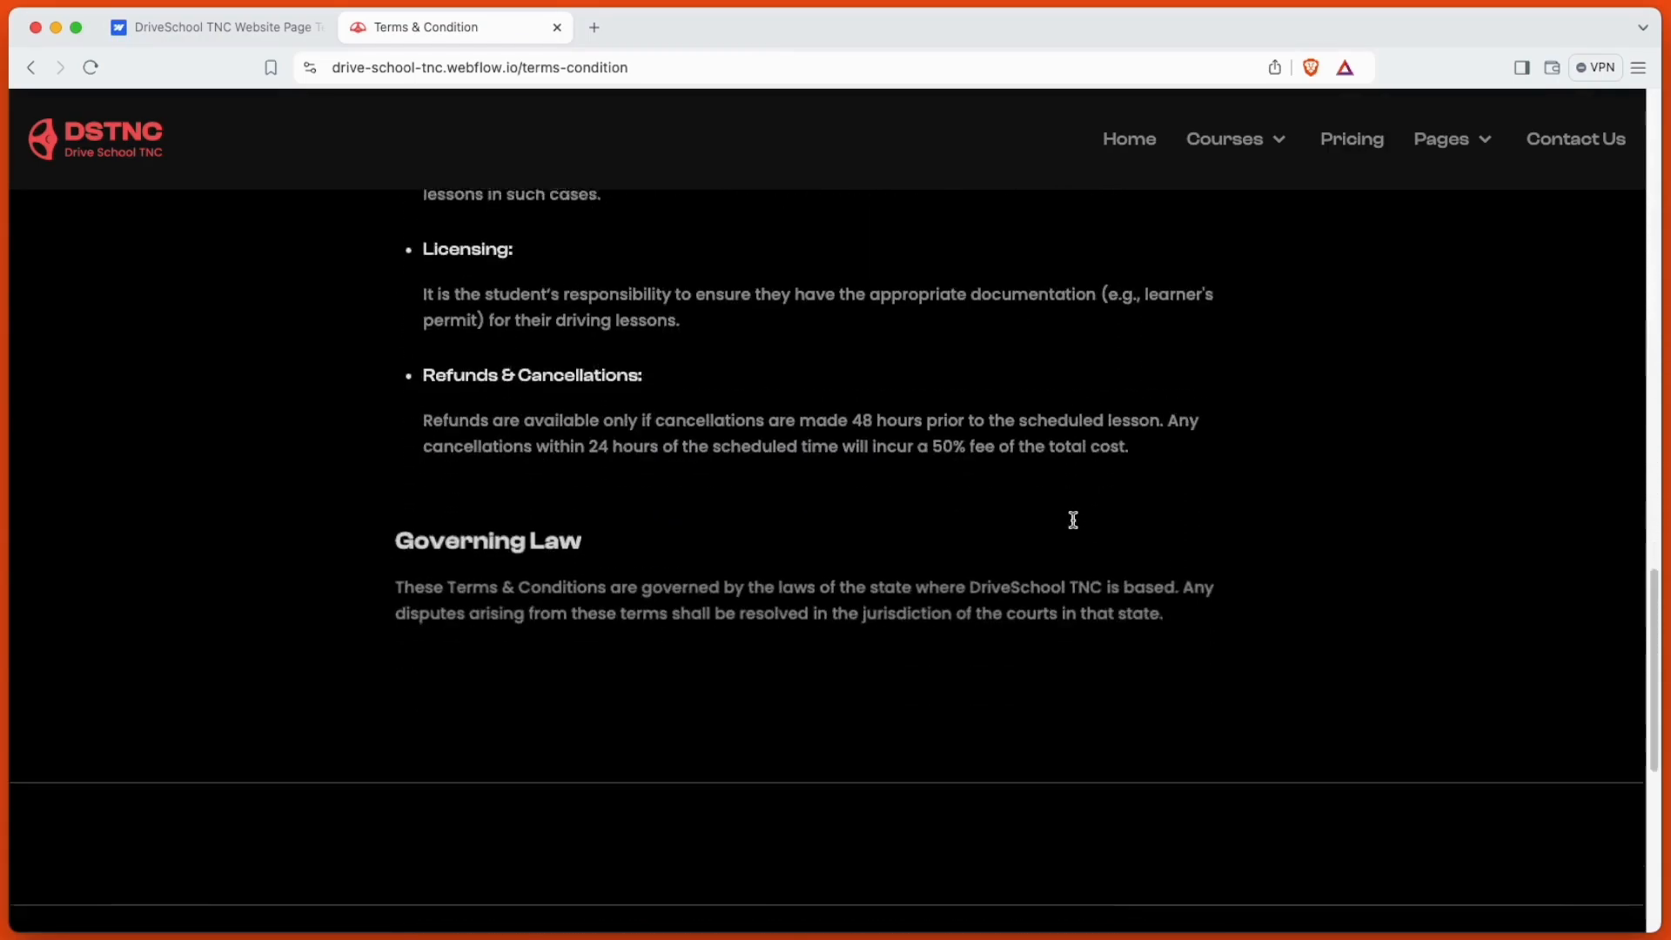
scroll(1073, 522, down, 8)
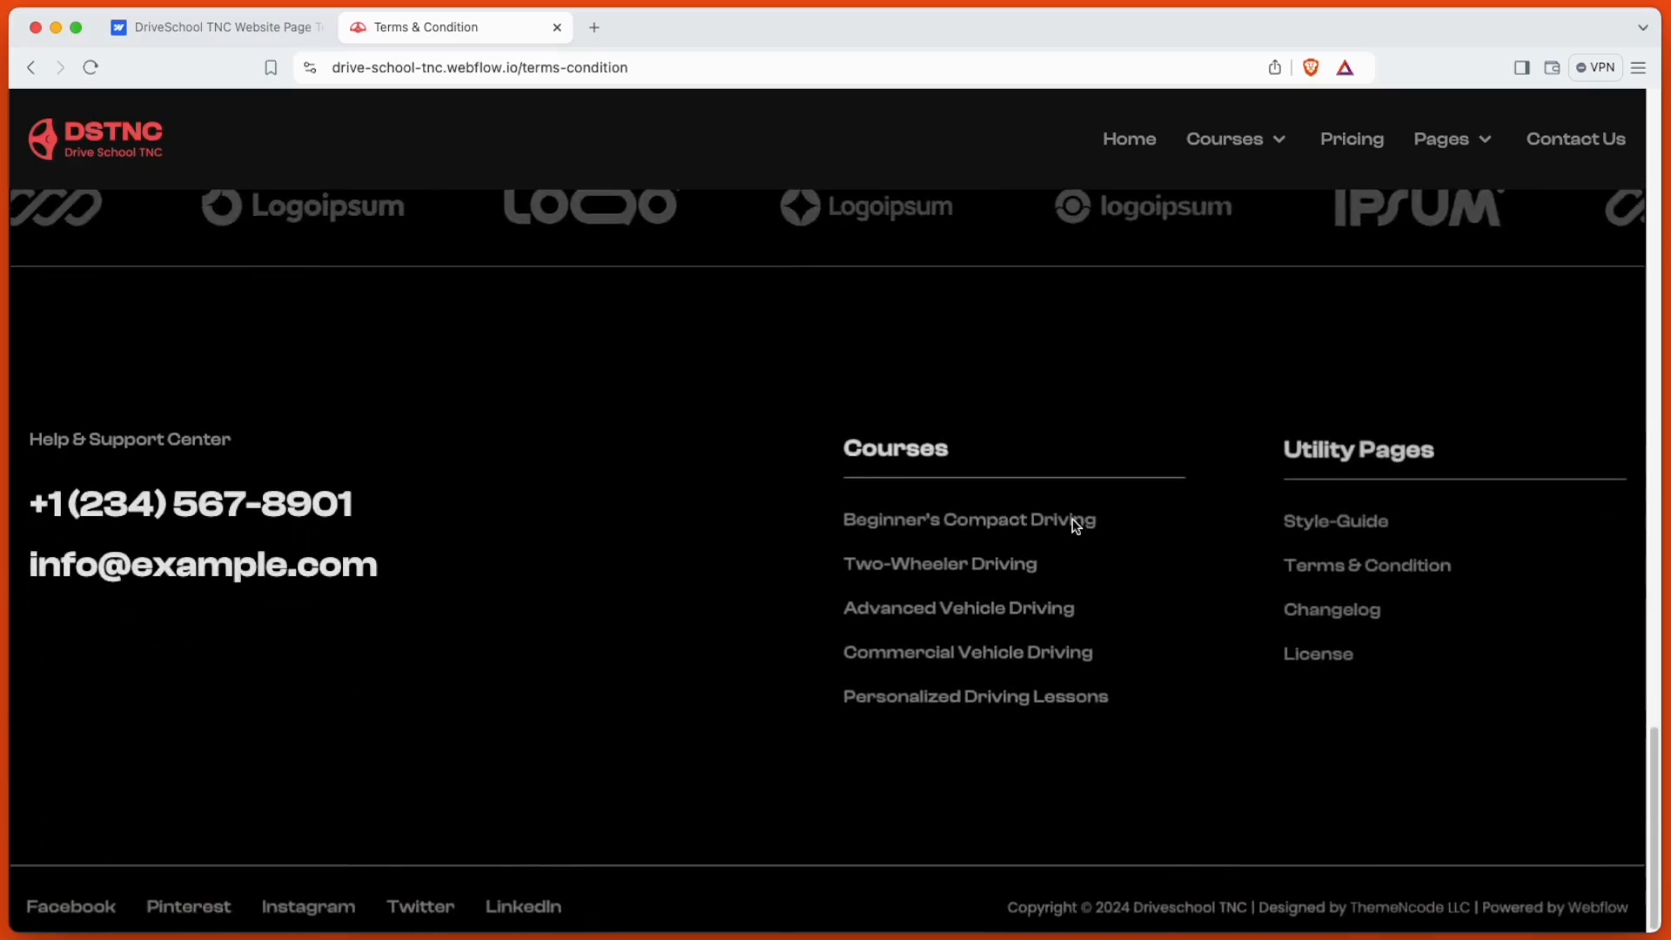
Step: Open the Licenses page and review its image and font license sections down to the footer
click(1475, 149)
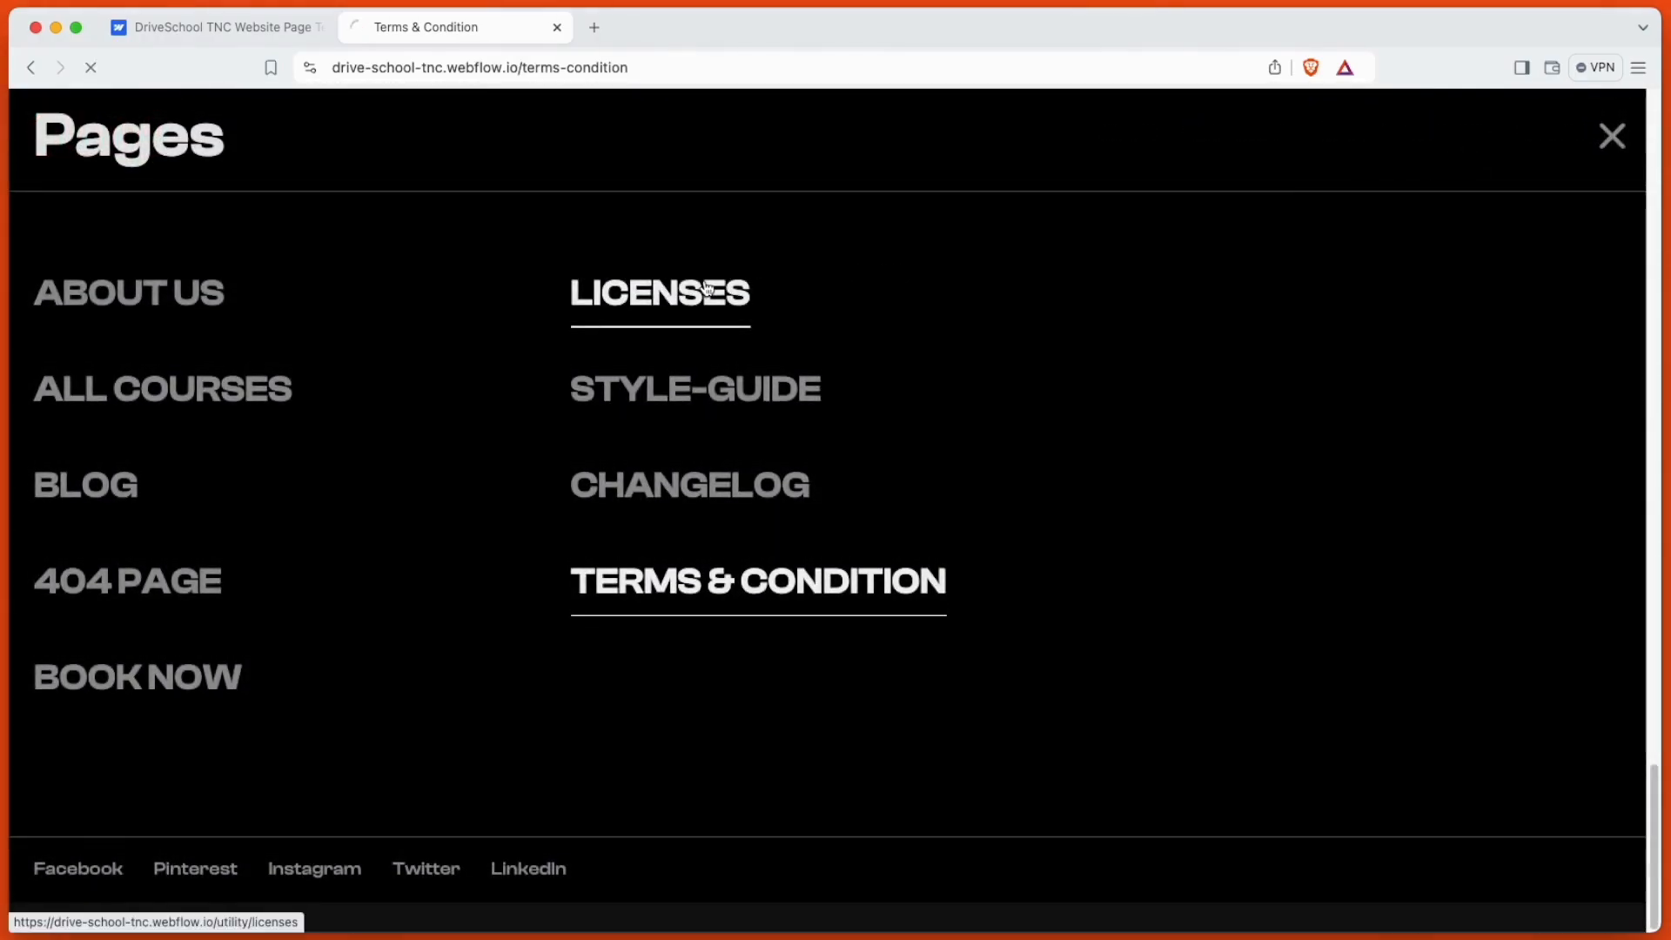
scroll(1341, 343, down, 12)
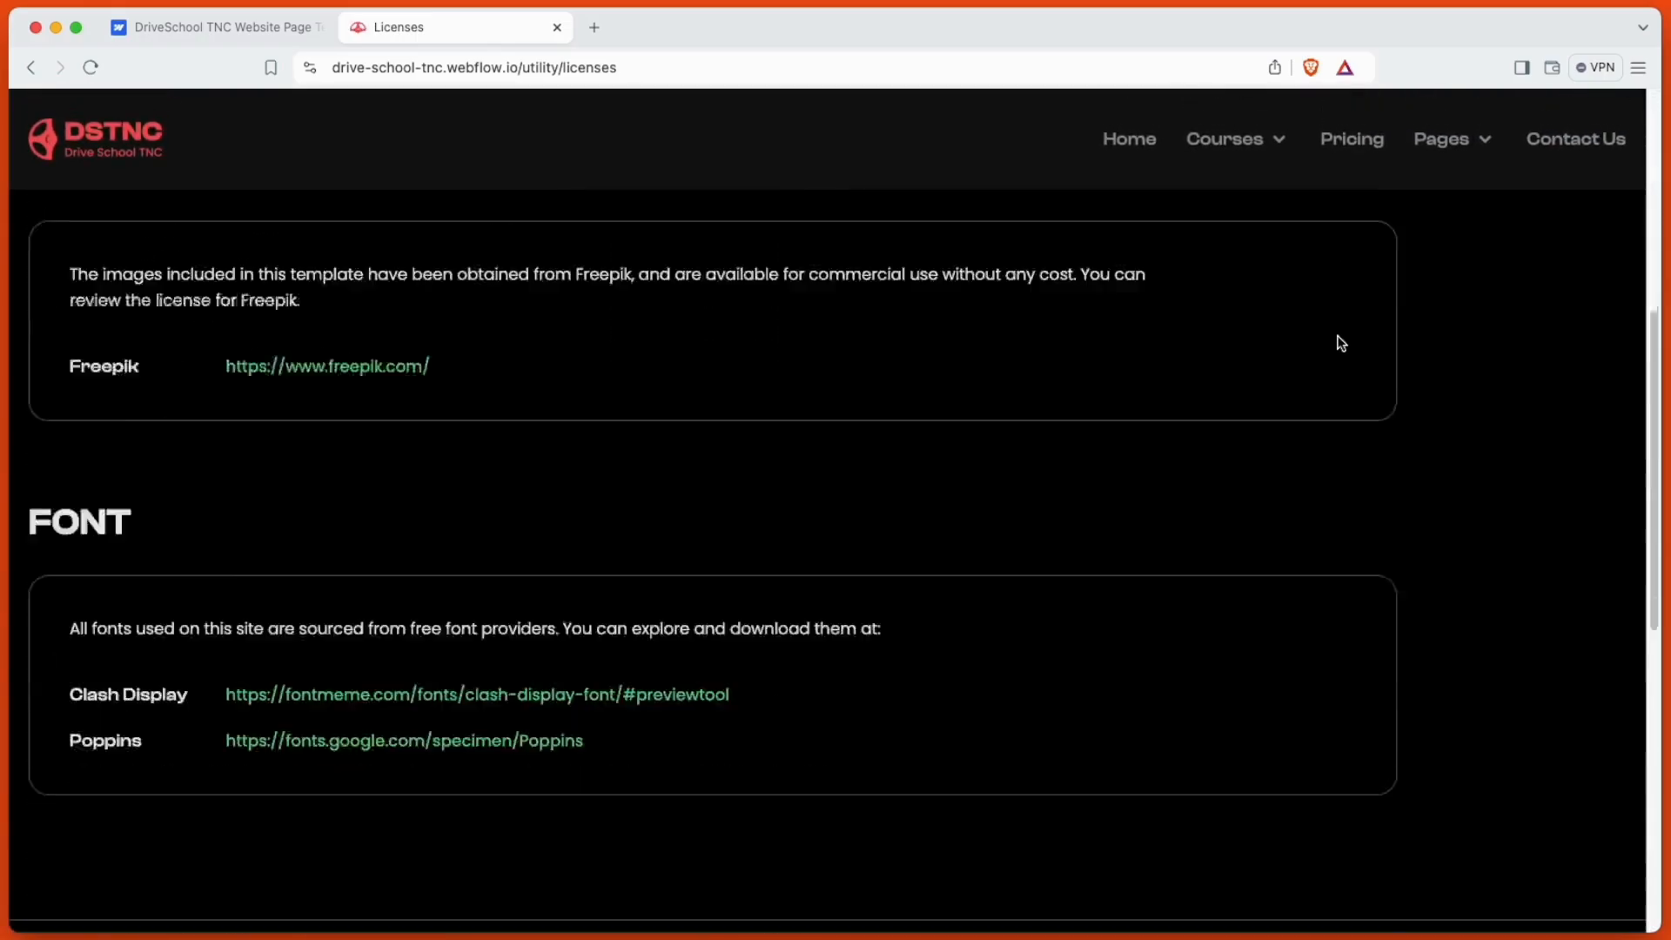
scroll(1341, 343, down, 3)
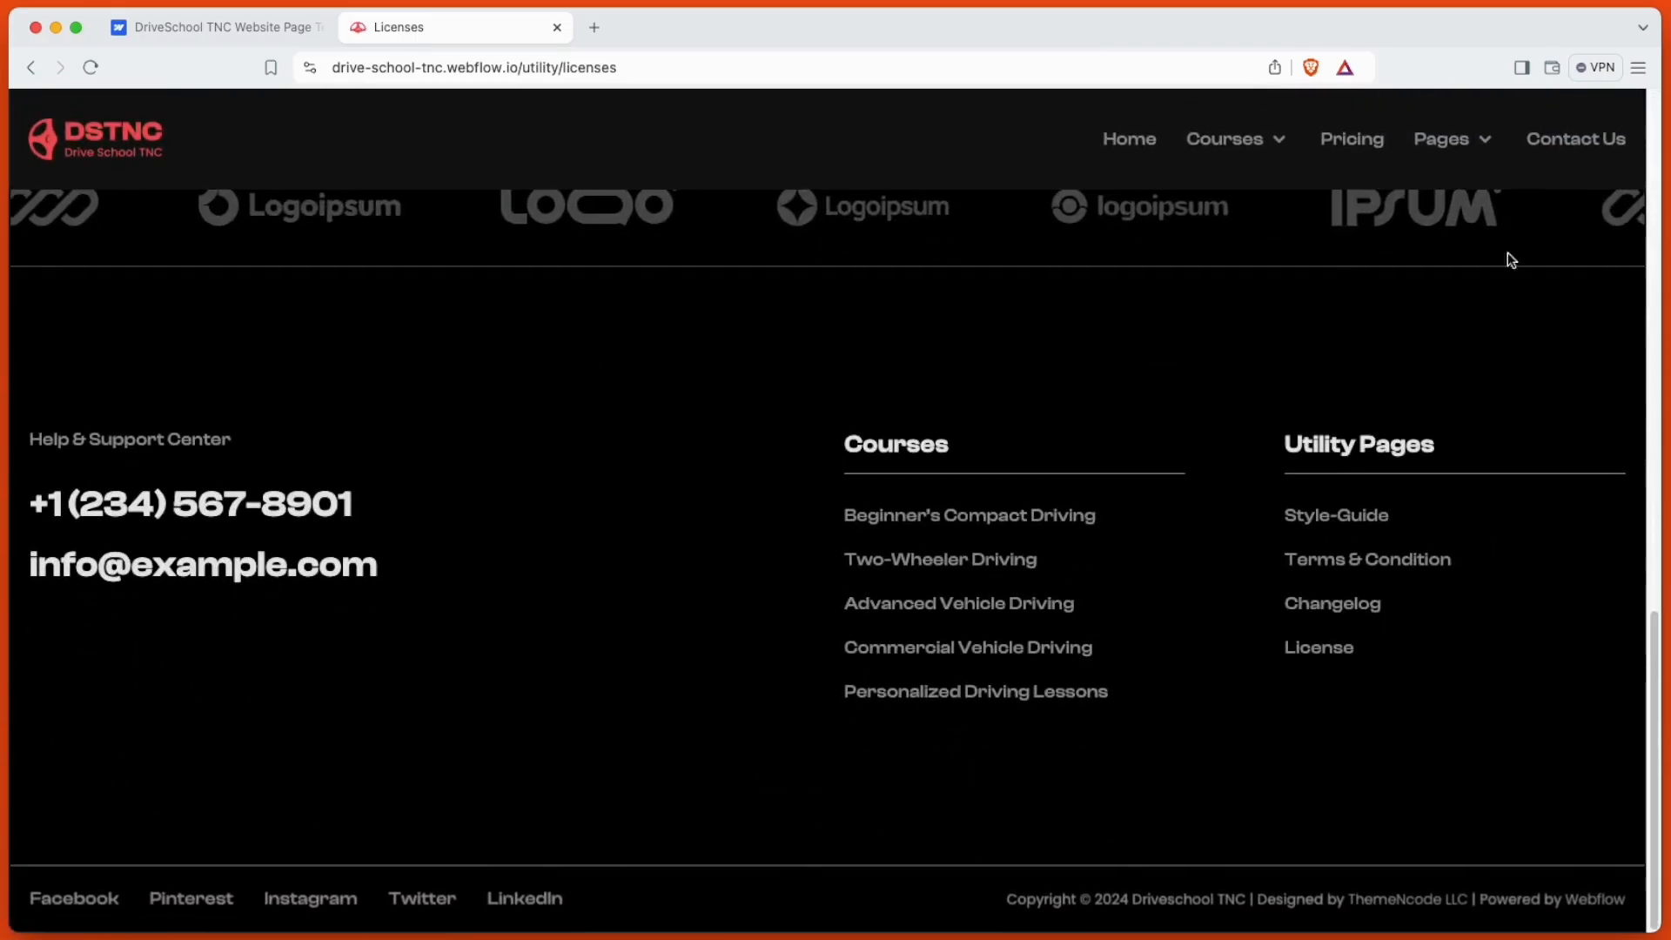
Step: Open the Contact Us page and review its branch listings and Get in Touch form
click(1582, 141)
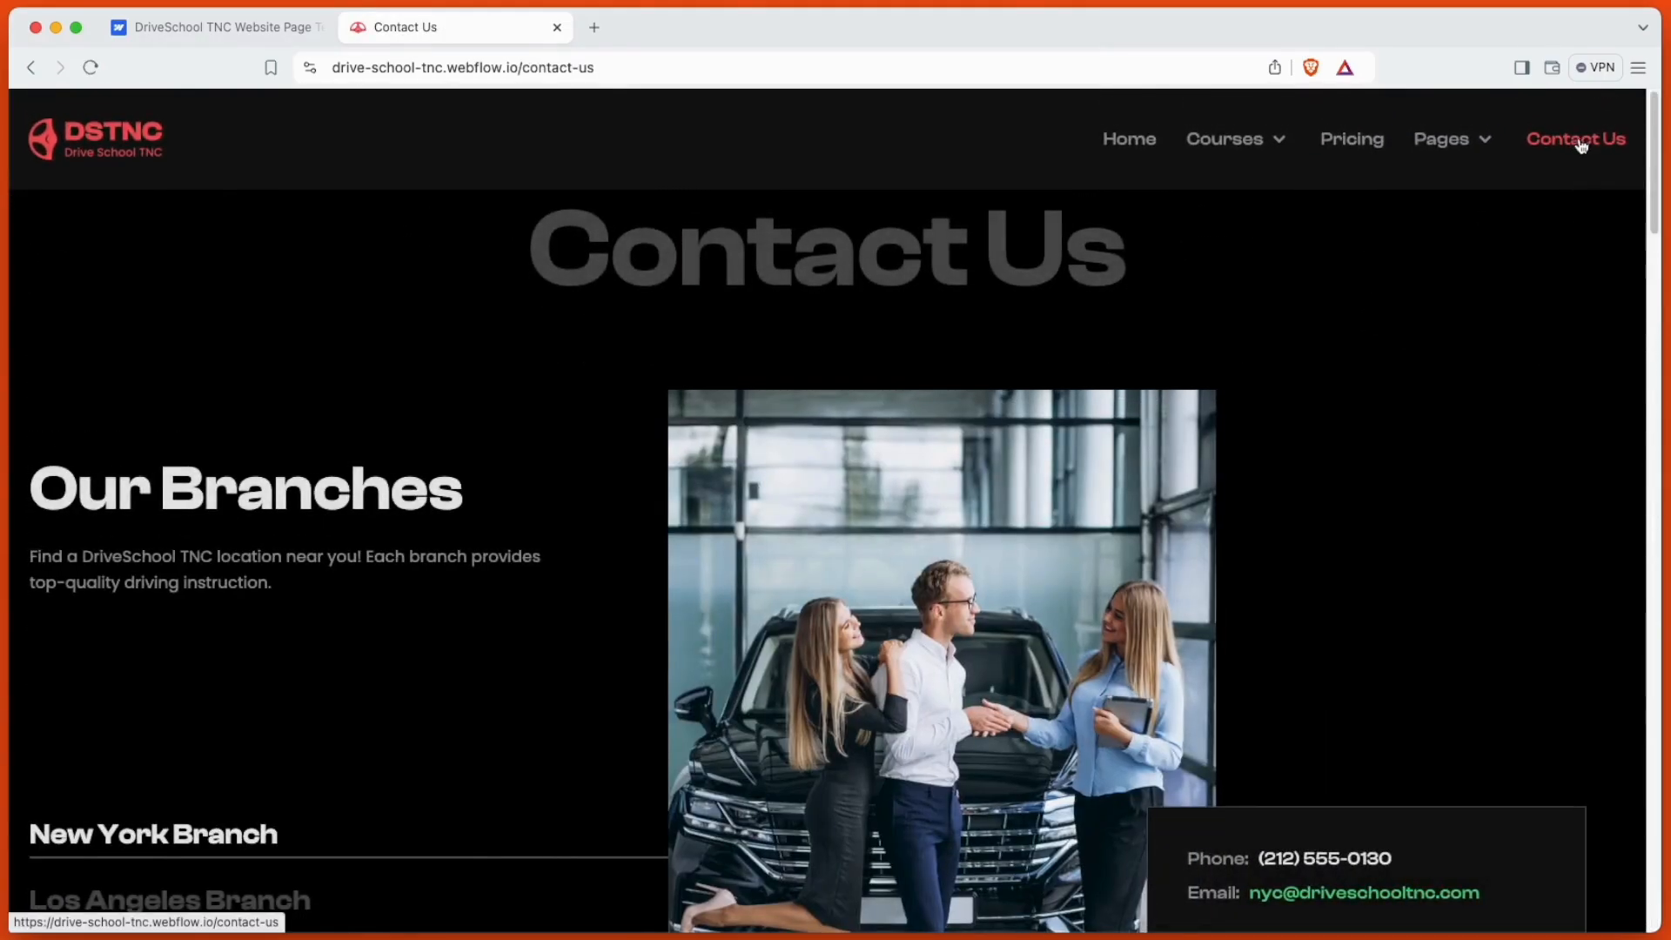
scroll(1115, 439, down, 3)
scroll(1253, 492, down, 5)
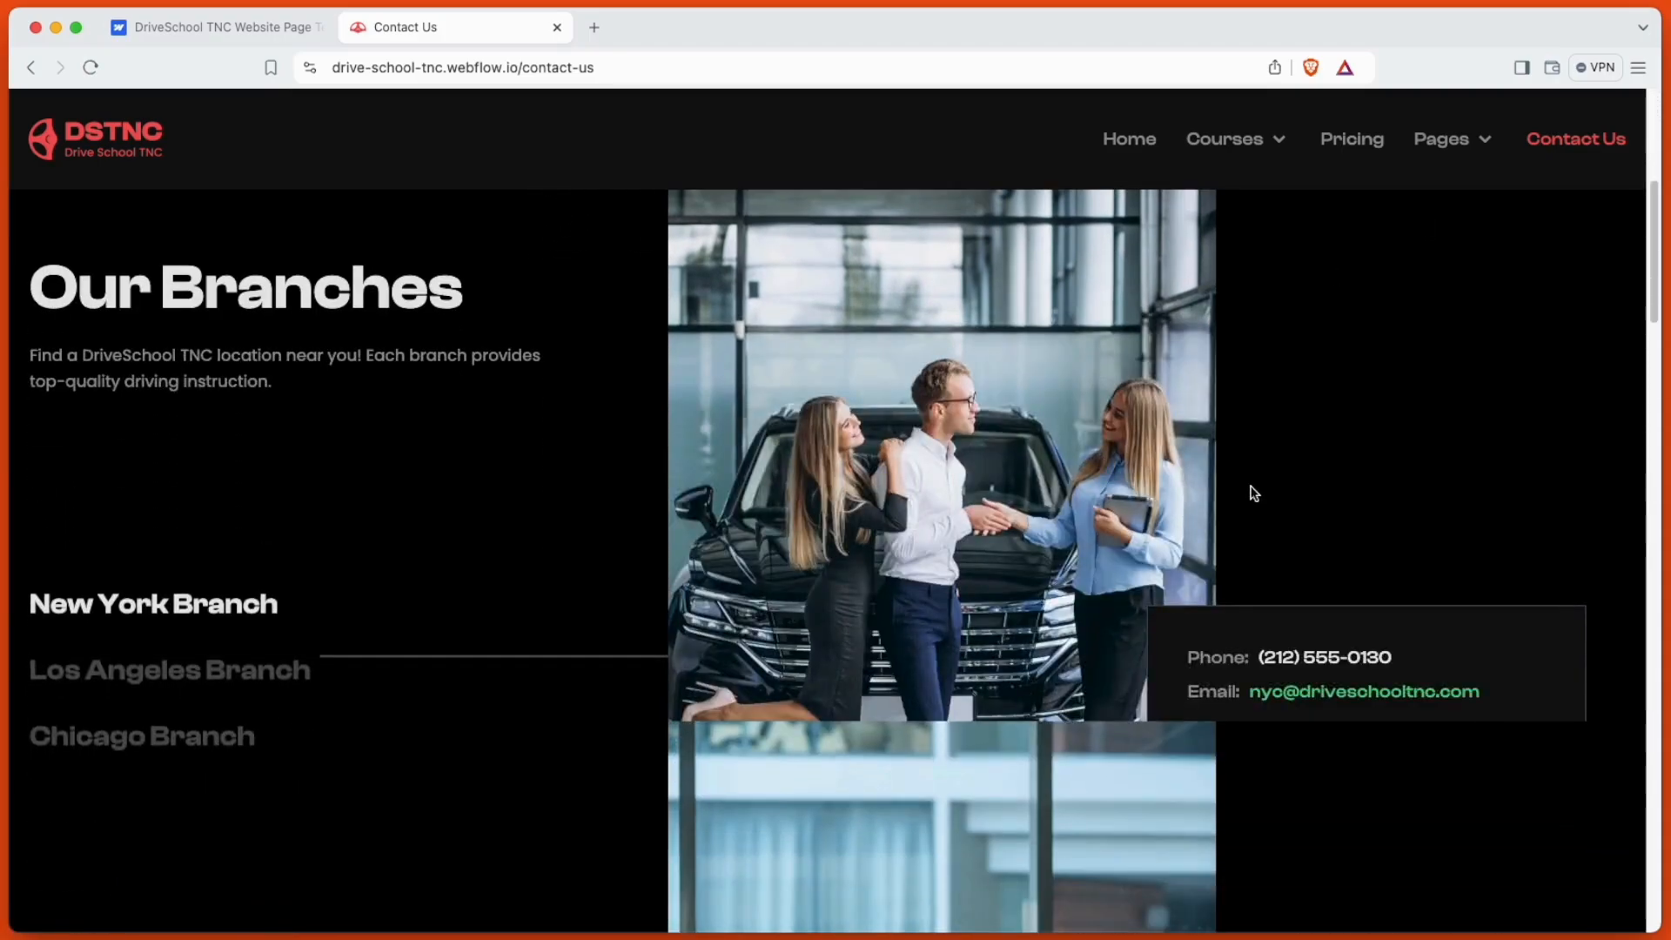
scroll(1257, 493, down, 10)
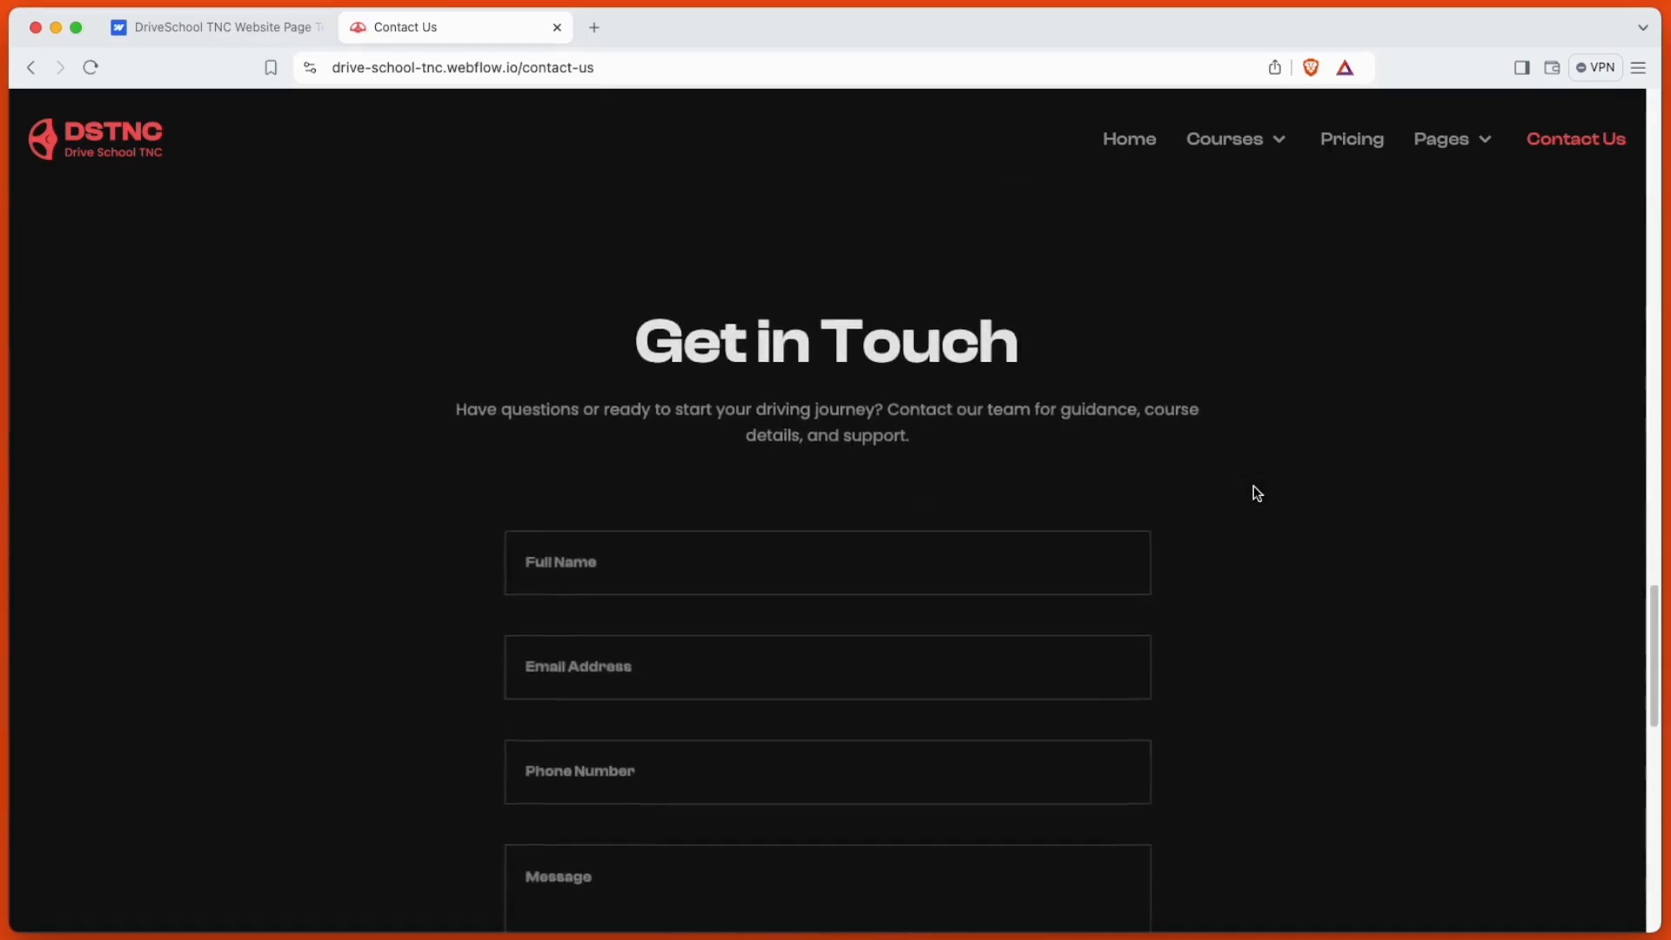
scroll(1253, 490, down, 8)
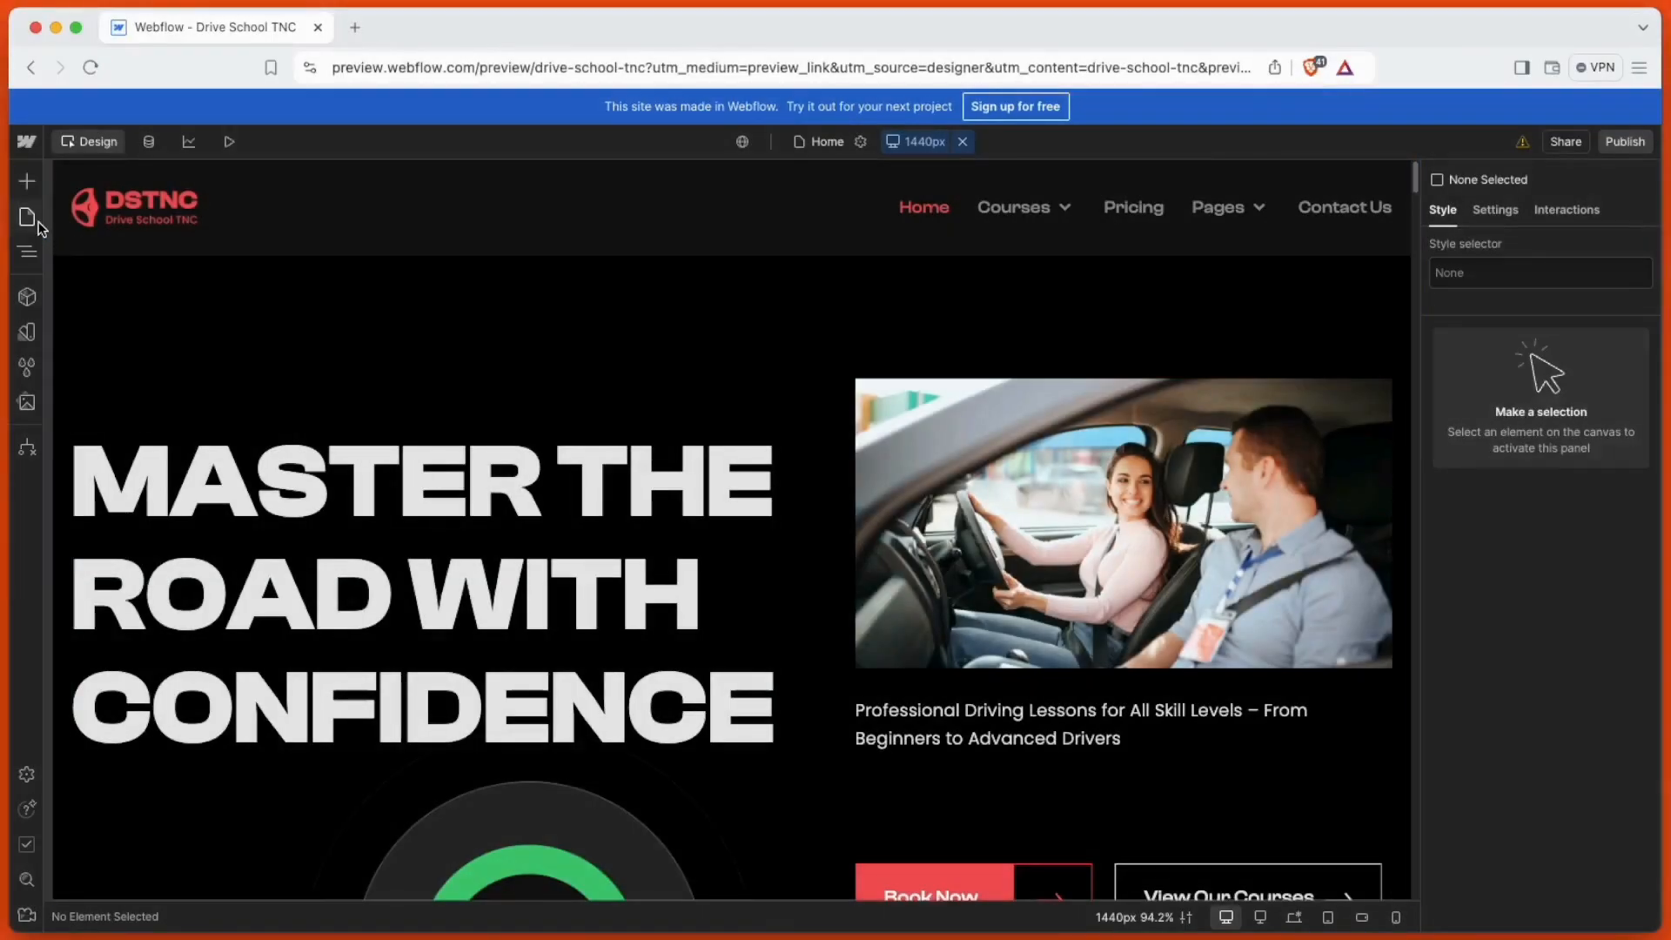
Step: In the Webflow Designer, show the list of the template's static, CMS collection and utility pages, and close it
click(39, 227)
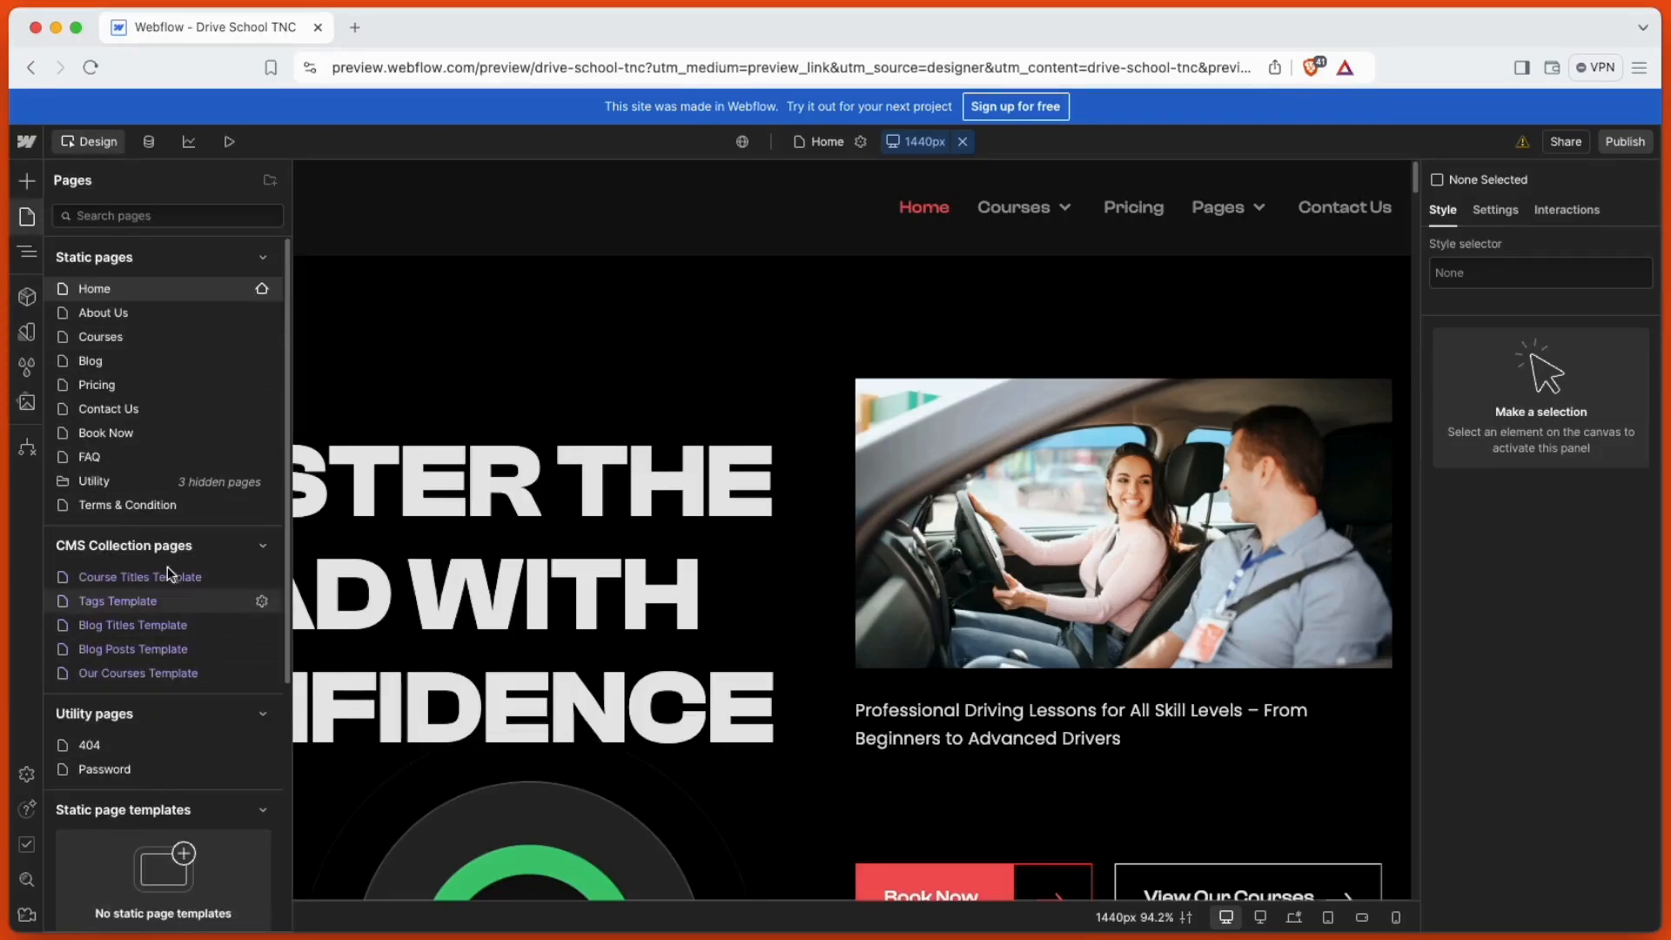
click(34, 218)
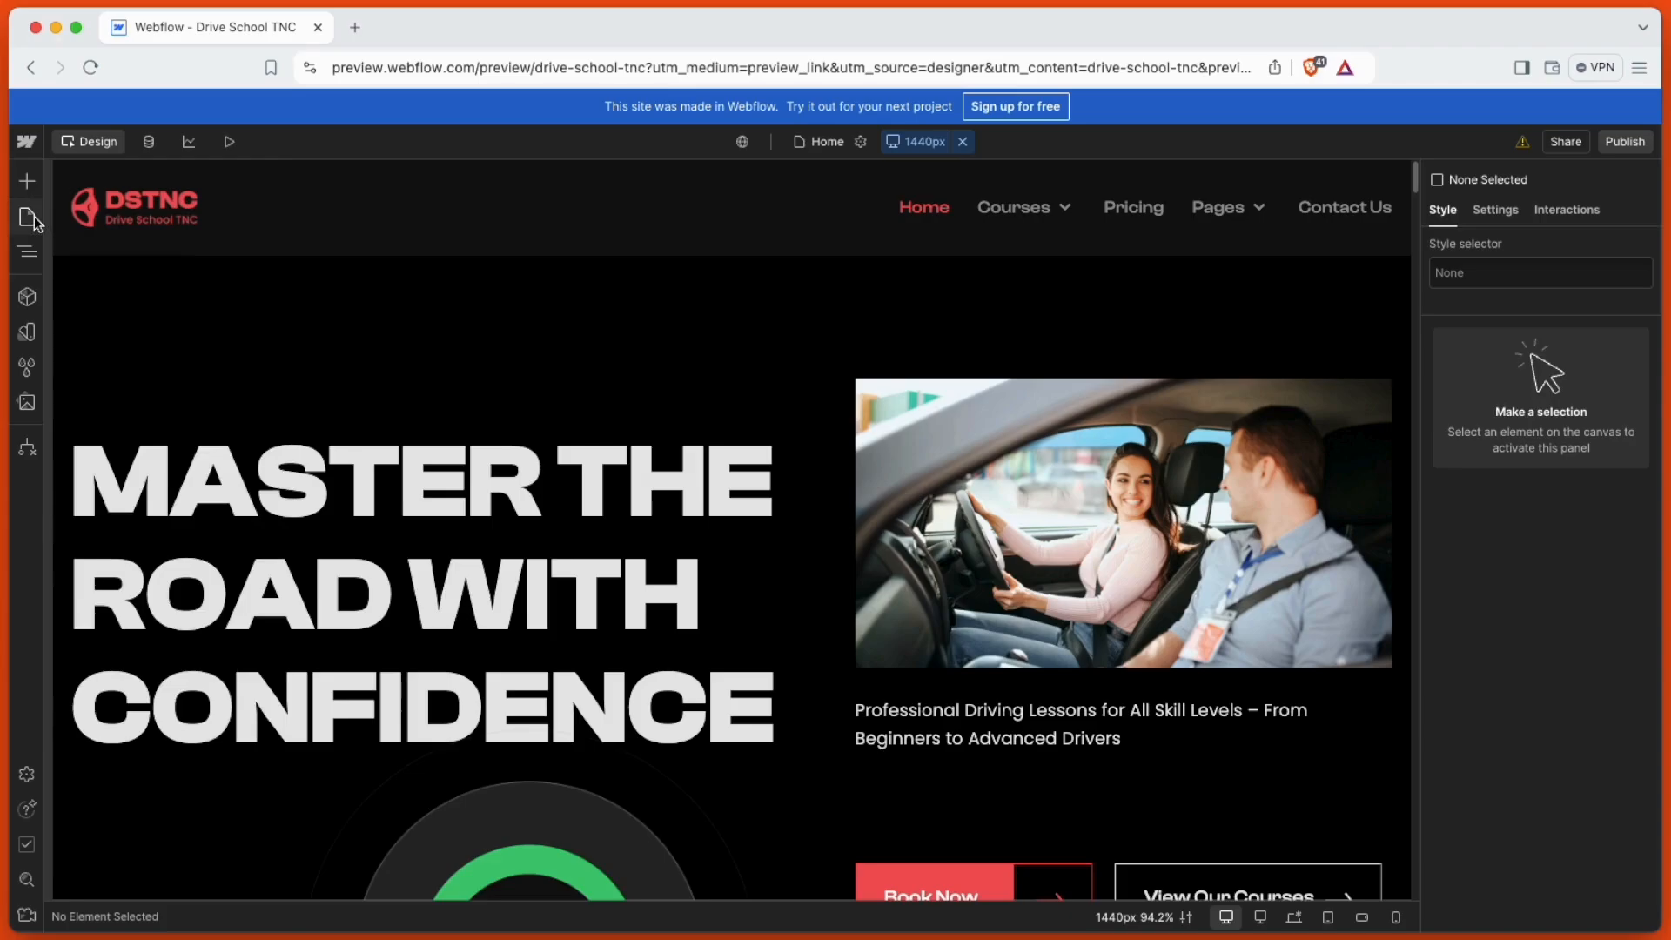
Step: Select the site logo inside the navigation bar component and open the image assets for replacing its picture
click(132, 212)
double_click(132, 212)
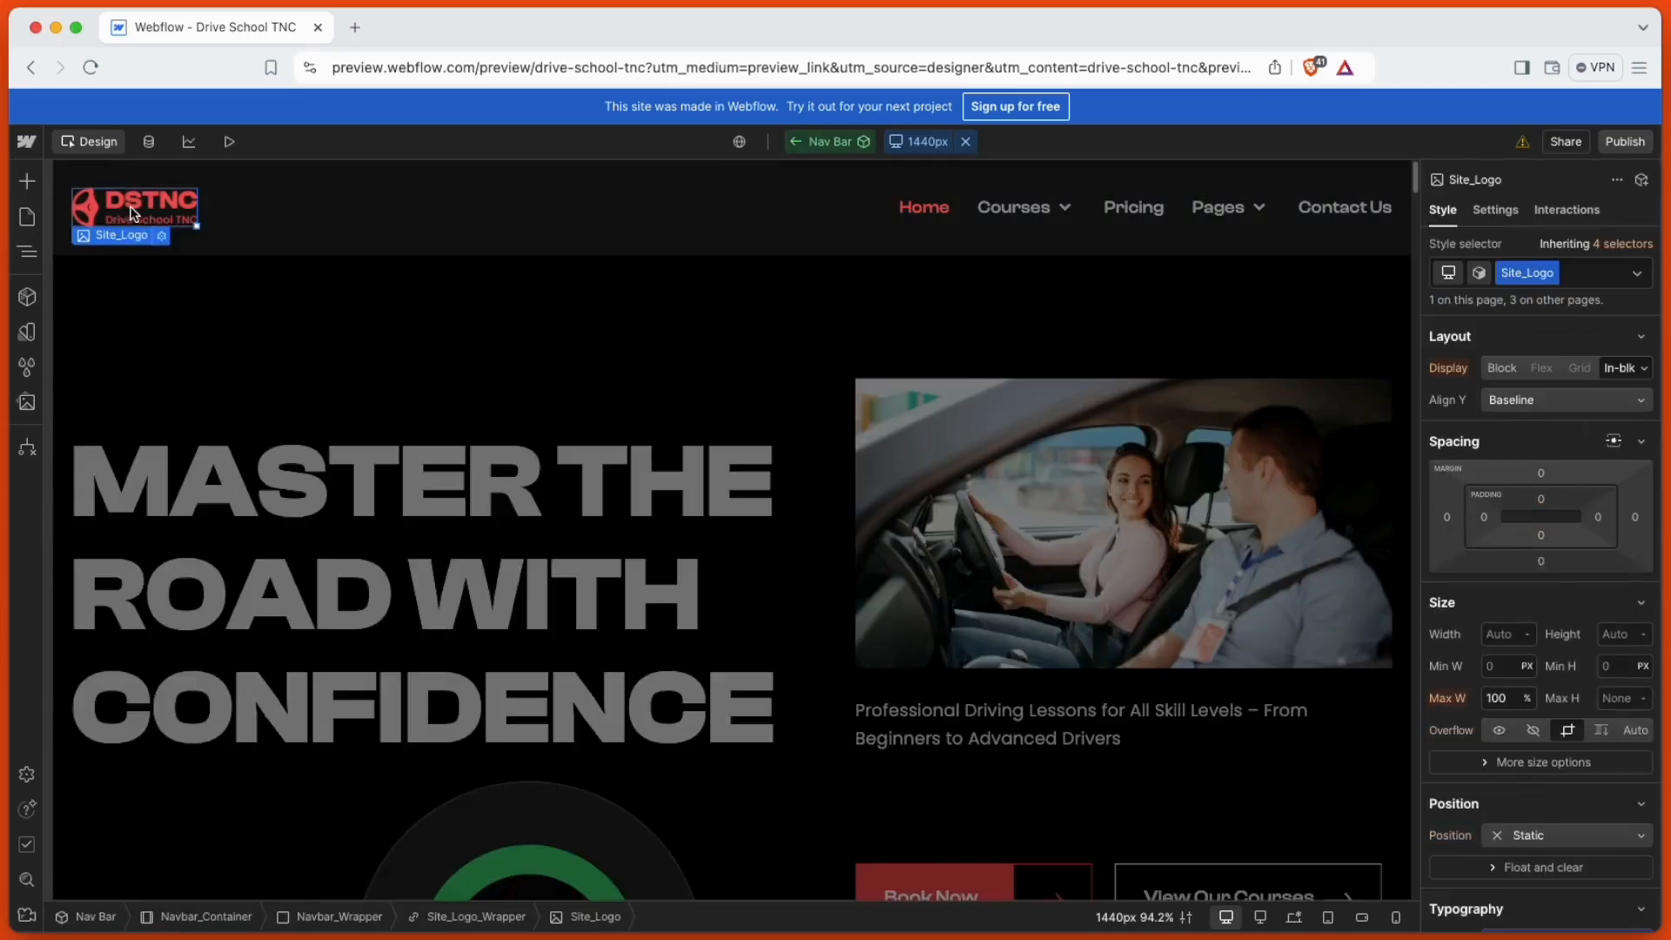
click(1494, 210)
scroll(1508, 367, down, 3)
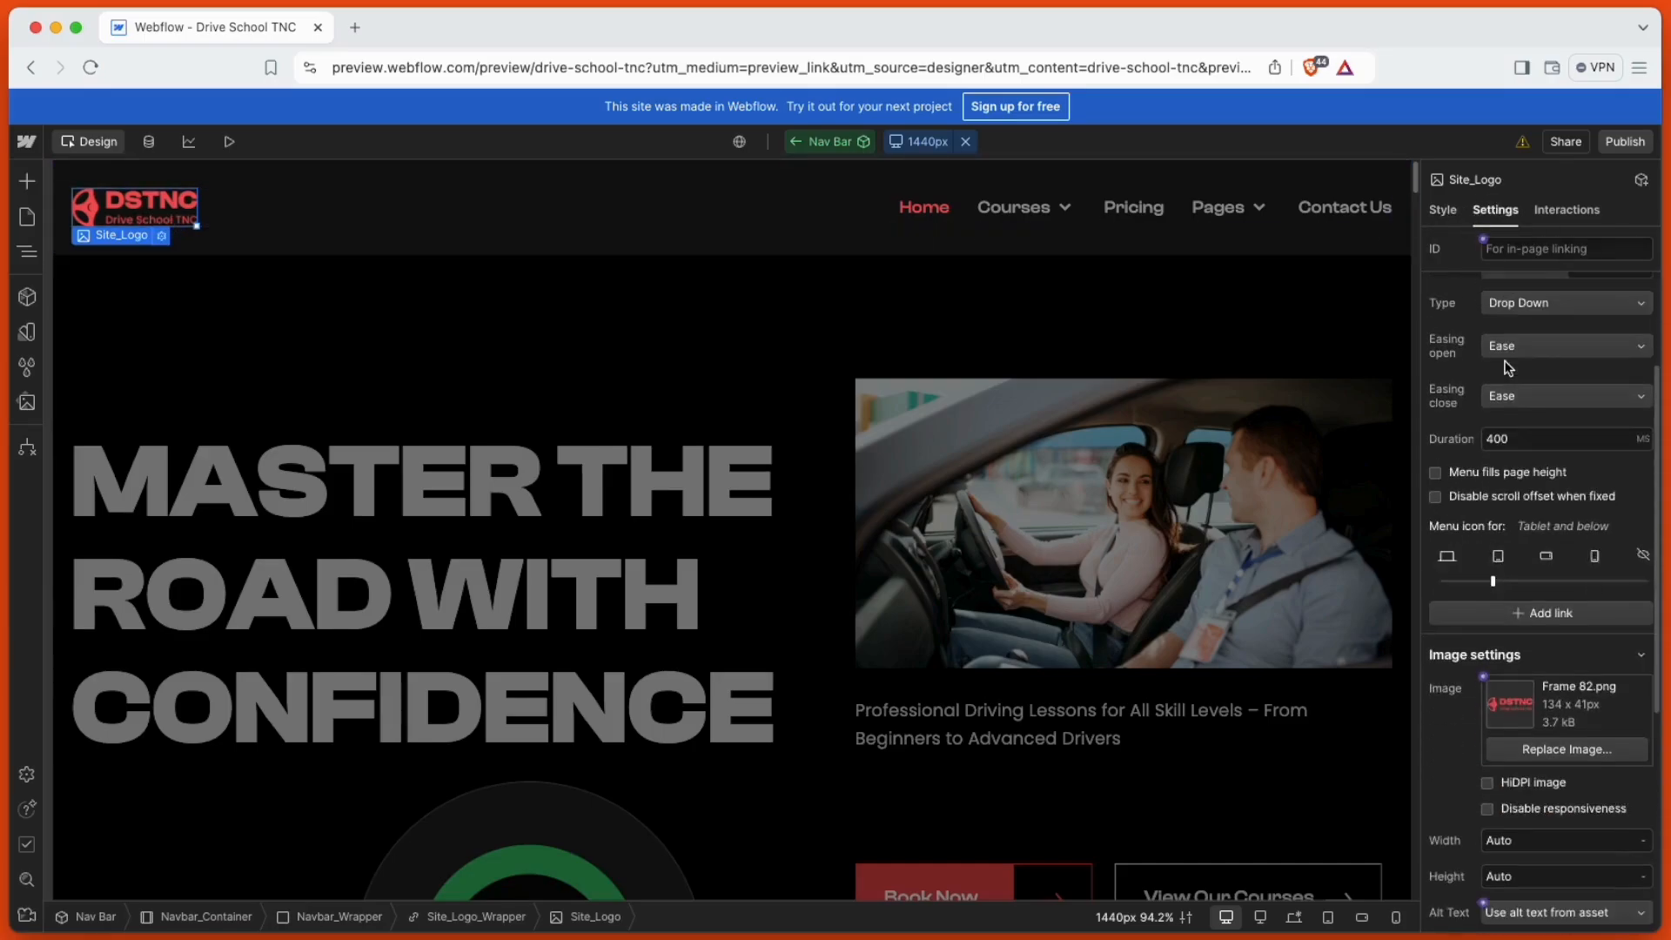
scroll(1508, 367, down, 4)
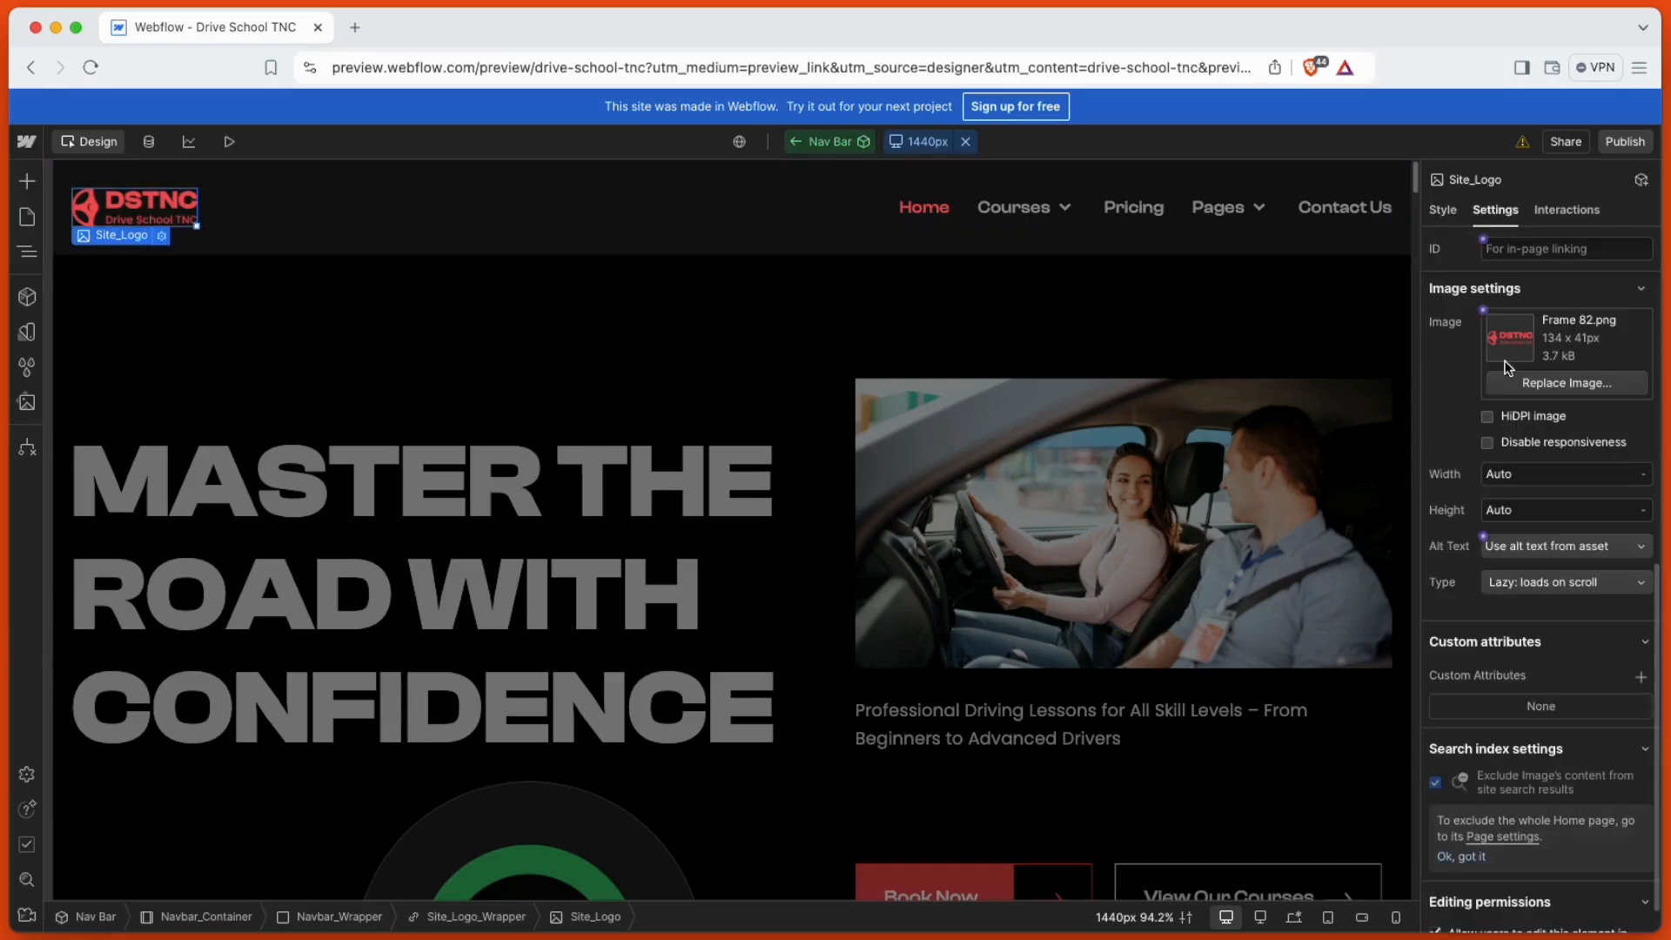
click(1555, 385)
Step: Try image@2x (1).png and image (30).png as the site logo, and undo both replacements
click(163, 323)
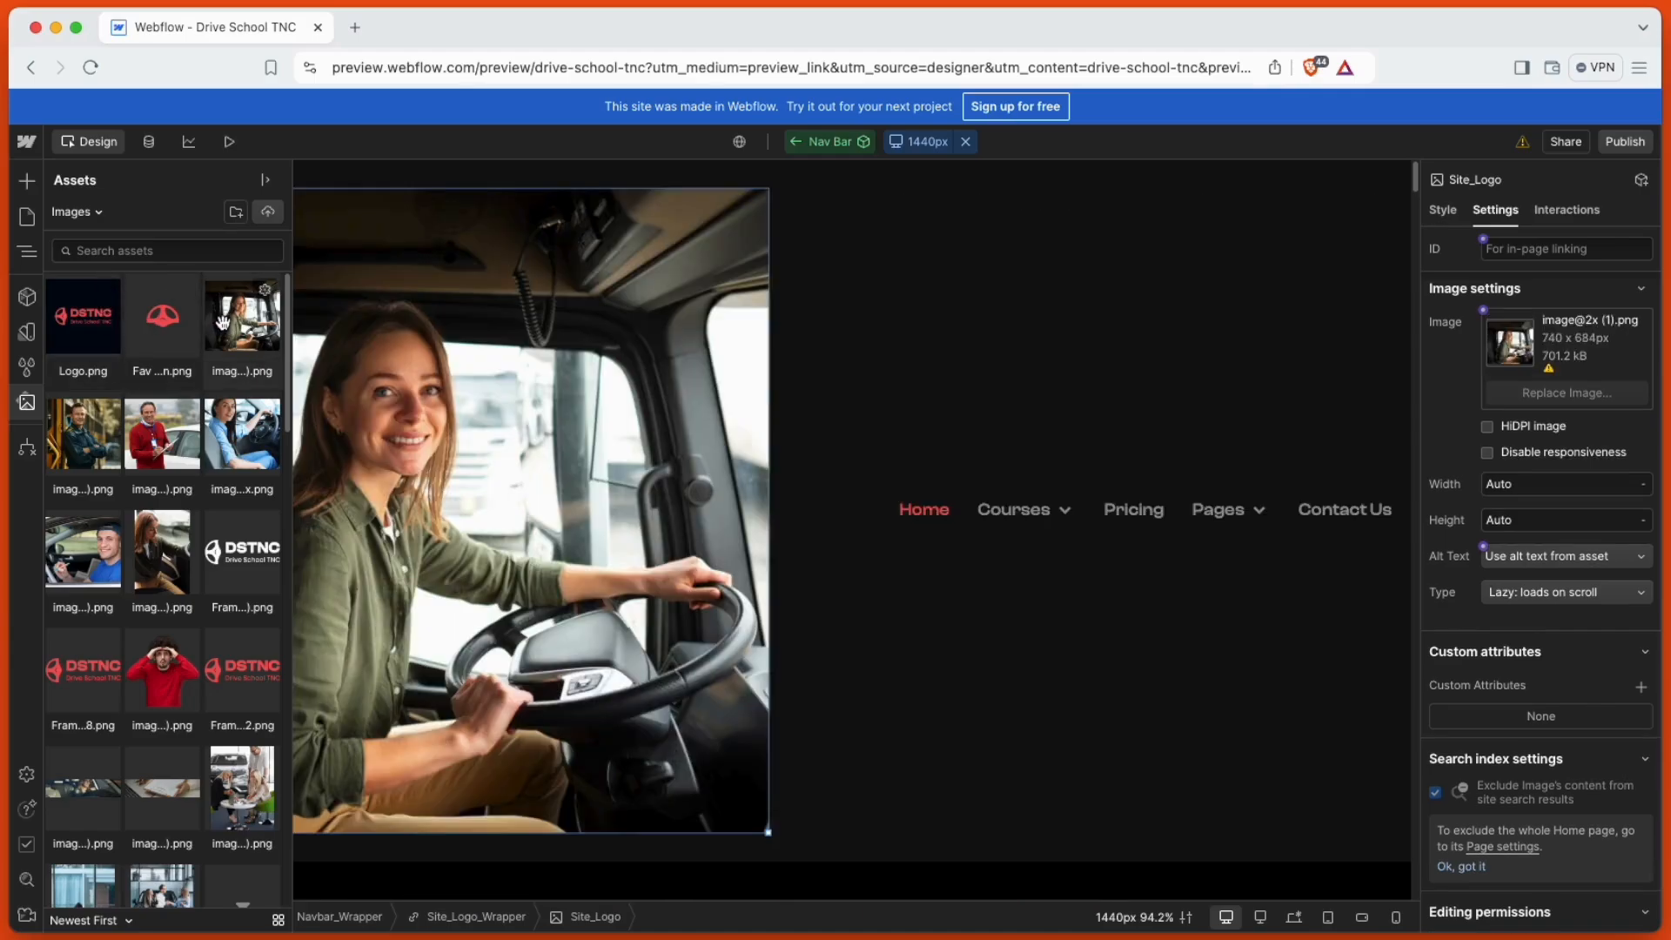
click(154, 421)
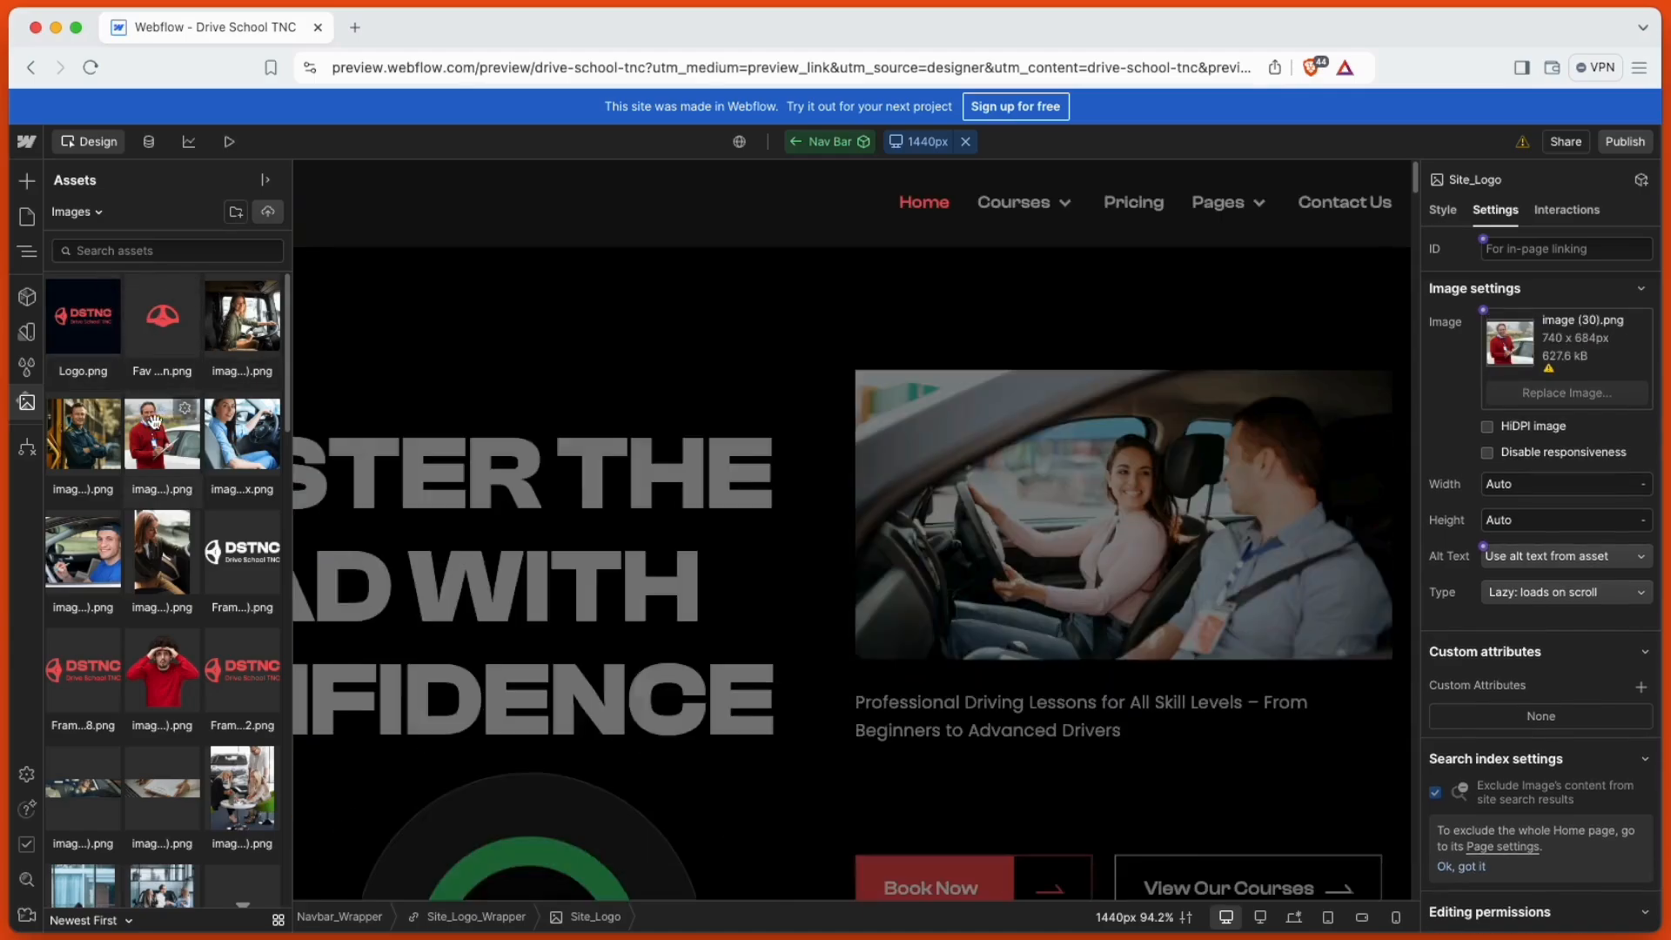
key(super+z)
key(super+z)
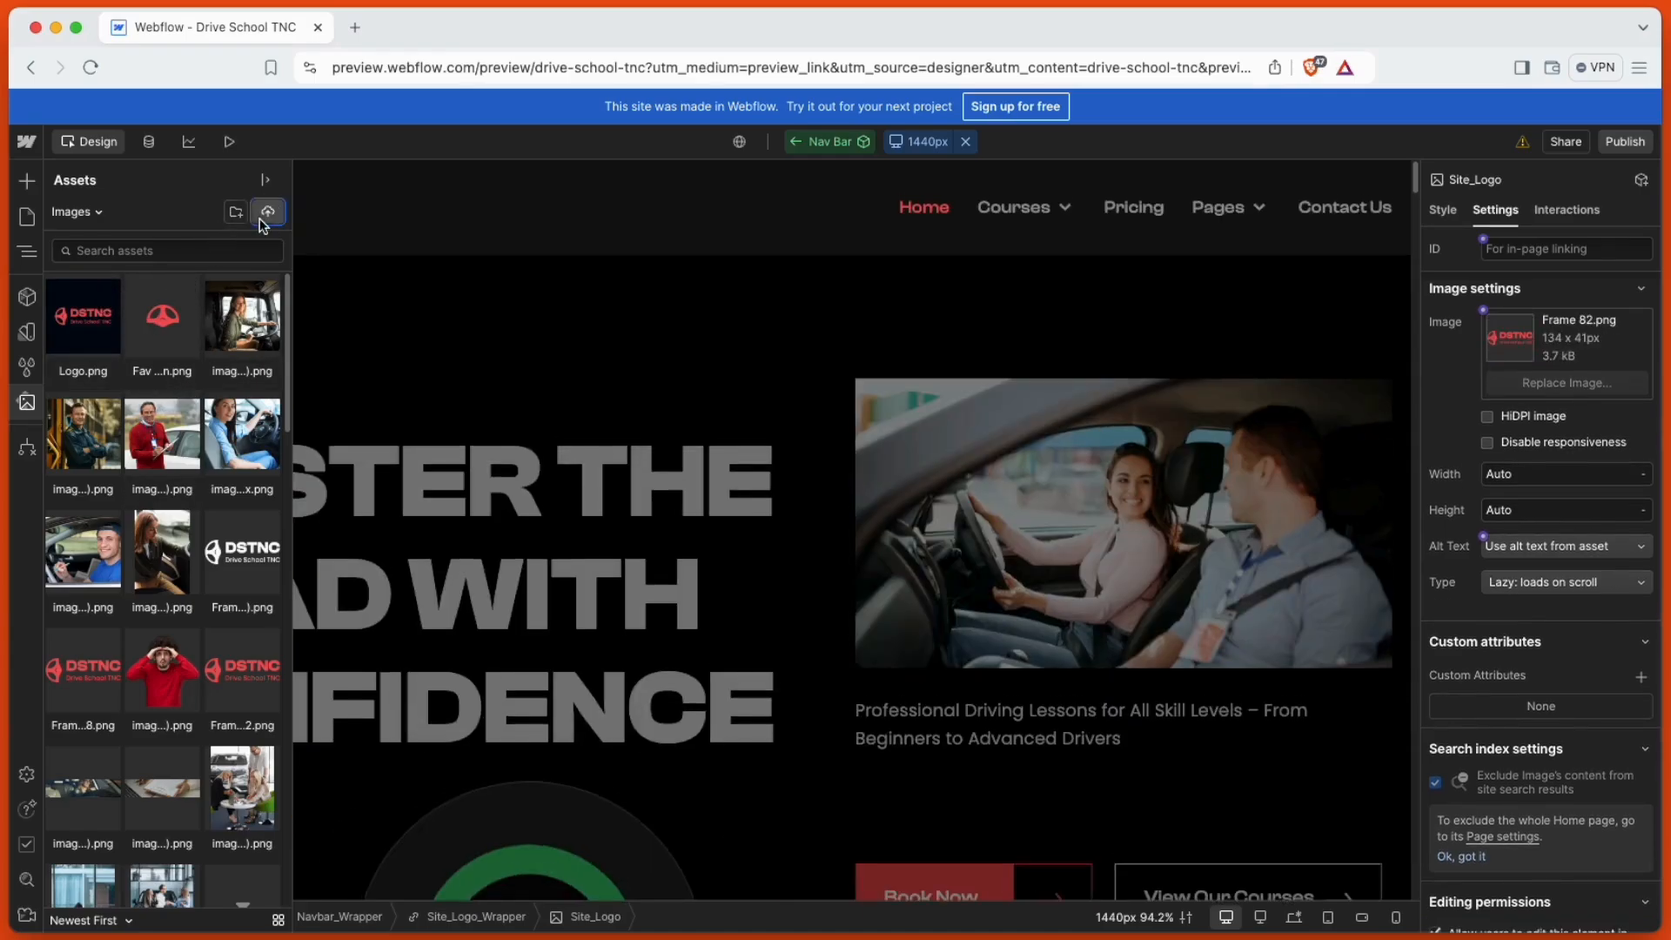
Step: Show the file picker for uploading a new logo image, cancel it and close the image assets
click(263, 221)
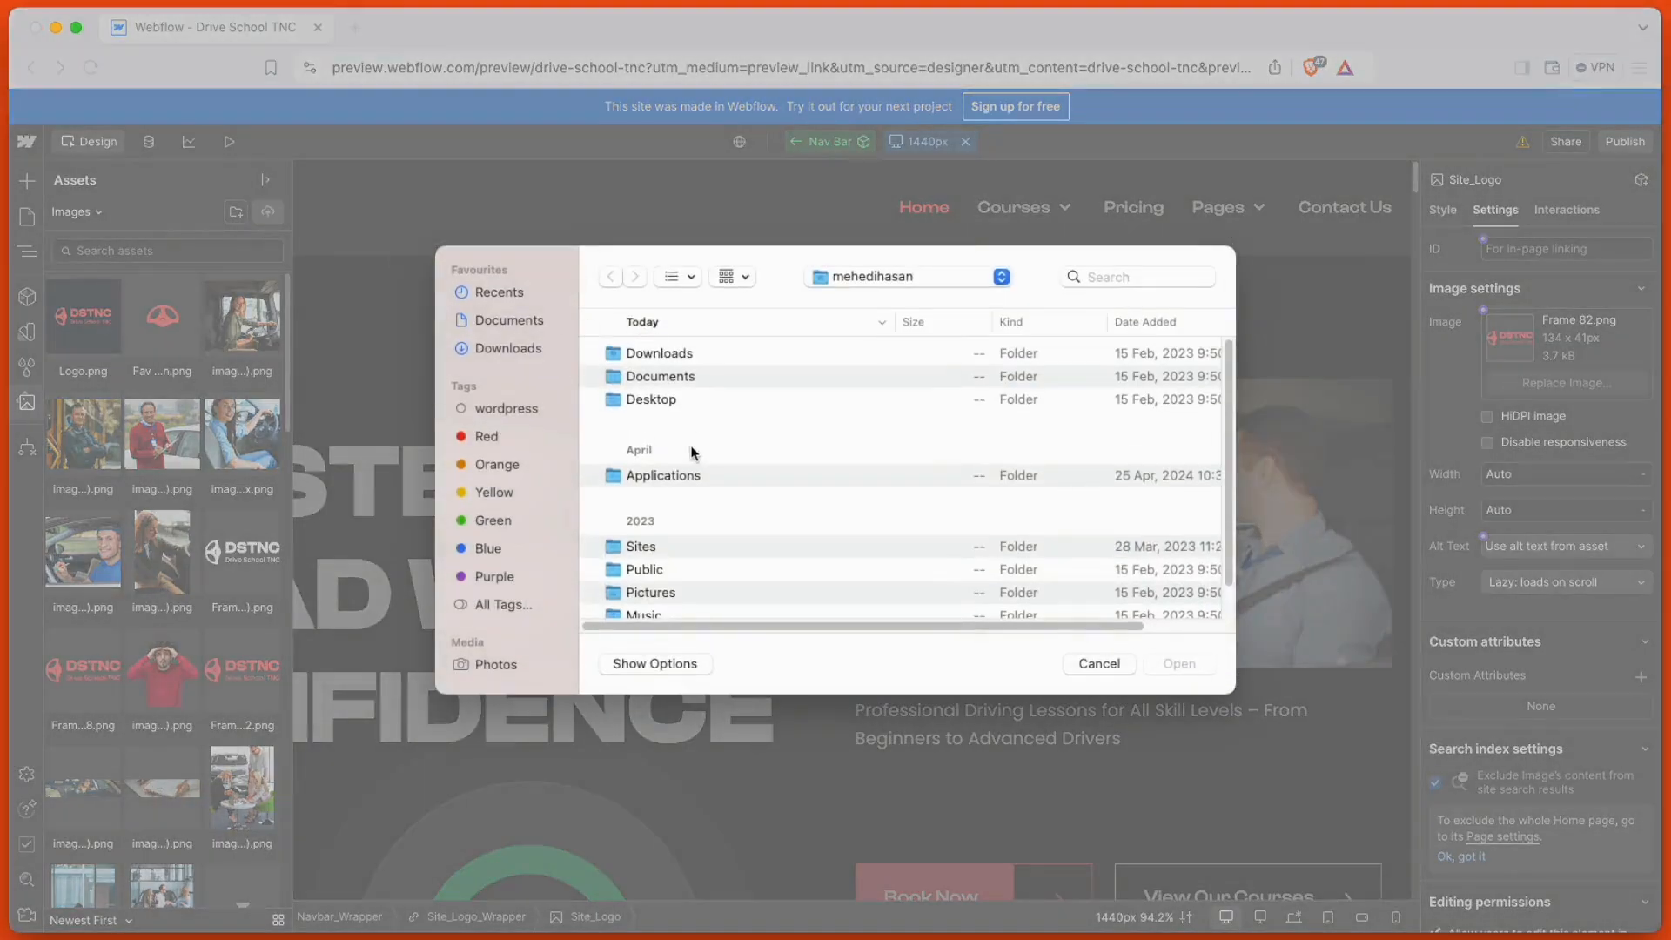
click(1099, 663)
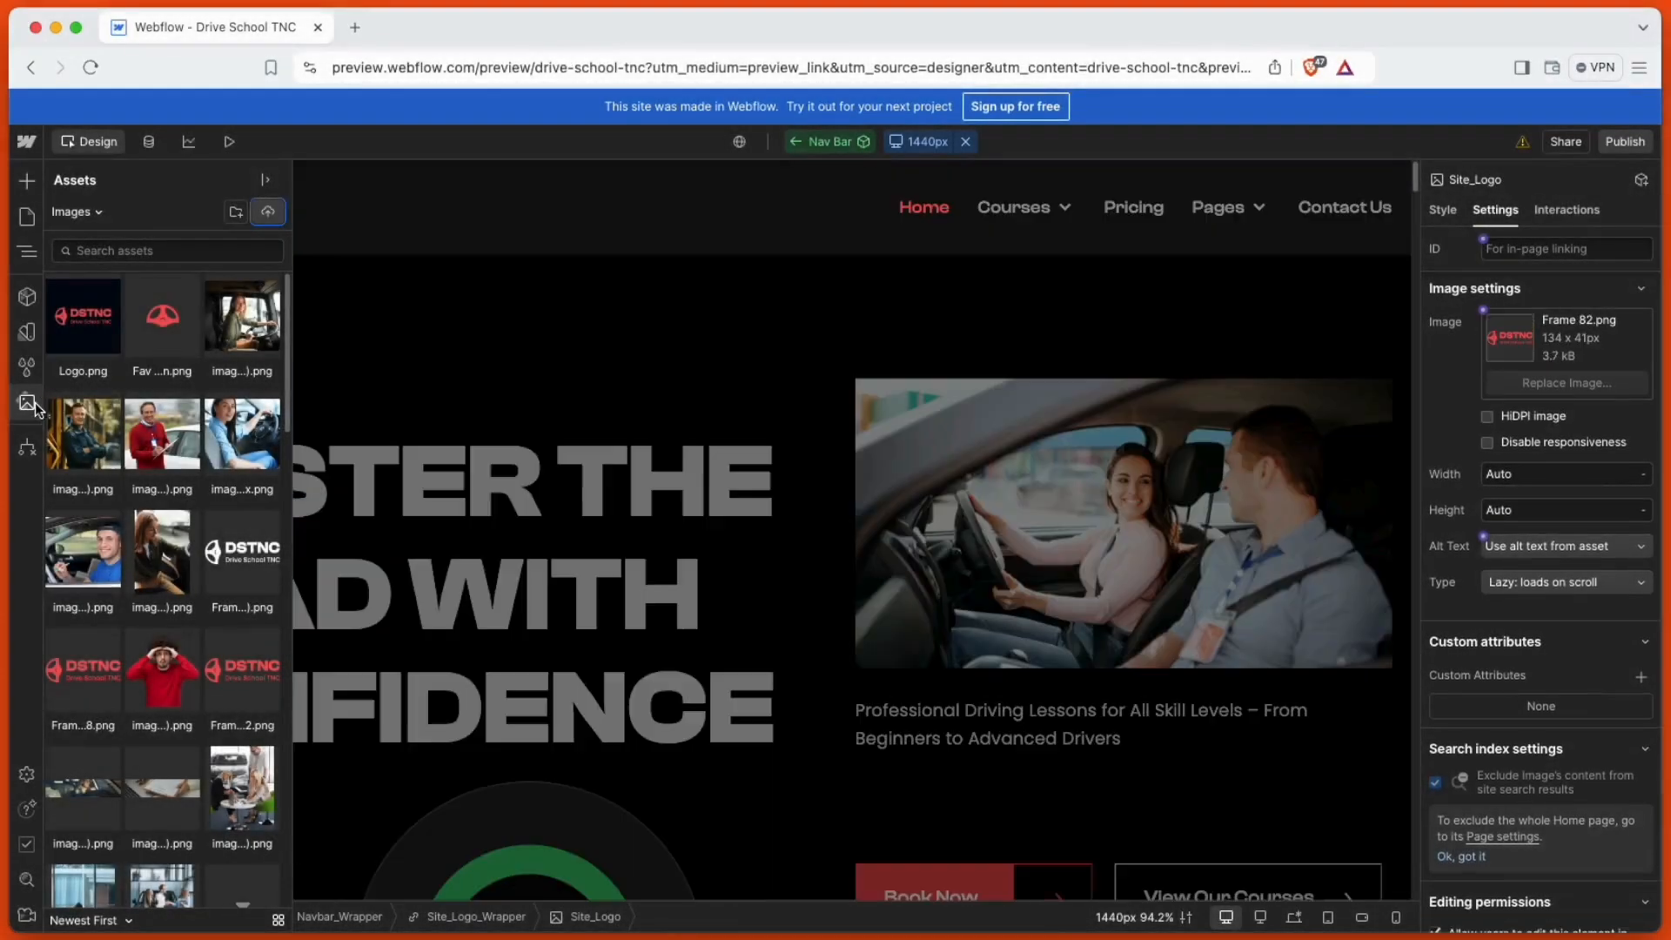
click(33, 403)
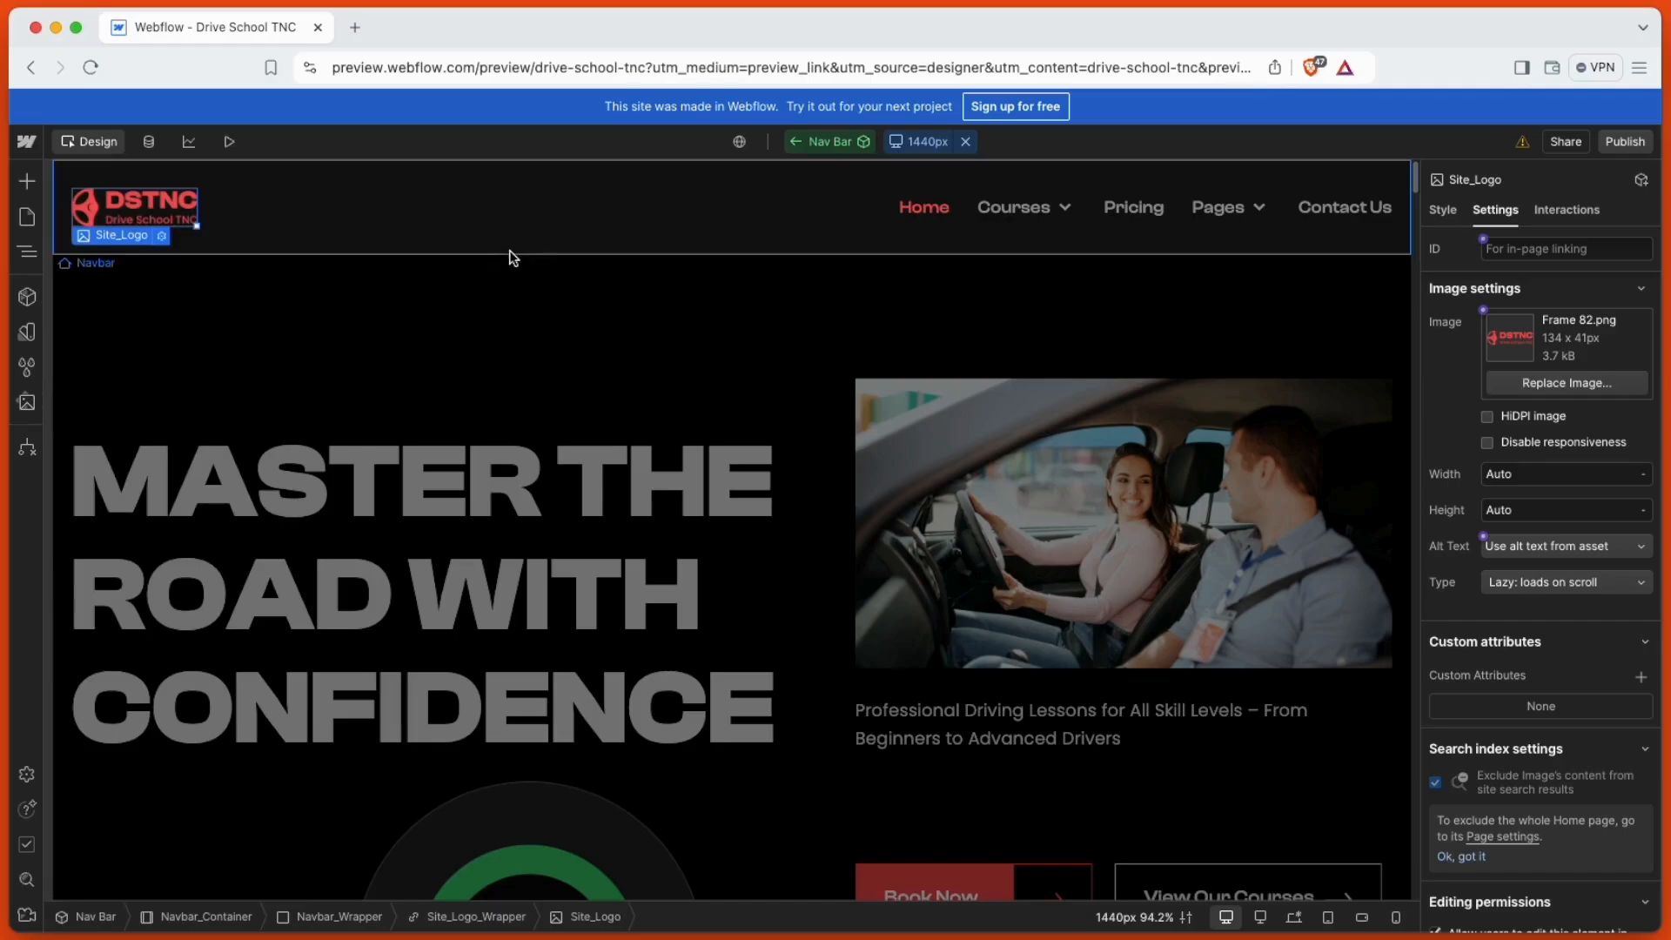
Step: Change the text of the Home link in the navigation bar to "Driving School" and leave the component
click(909, 211)
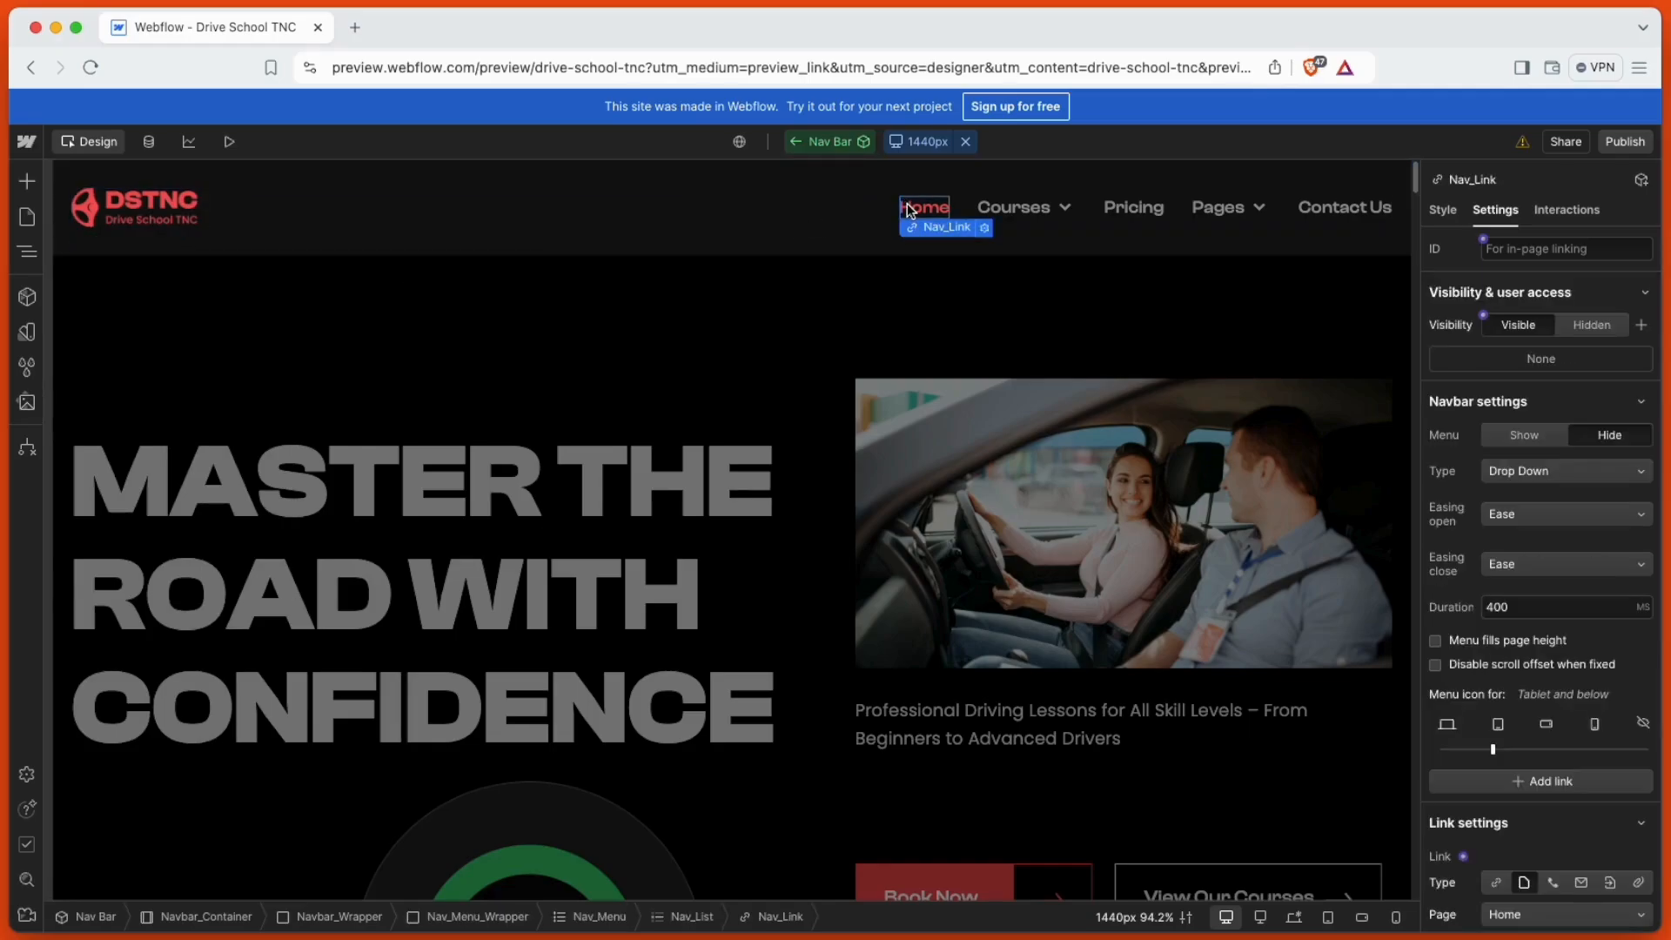
scroll(1500, 380, down, 5)
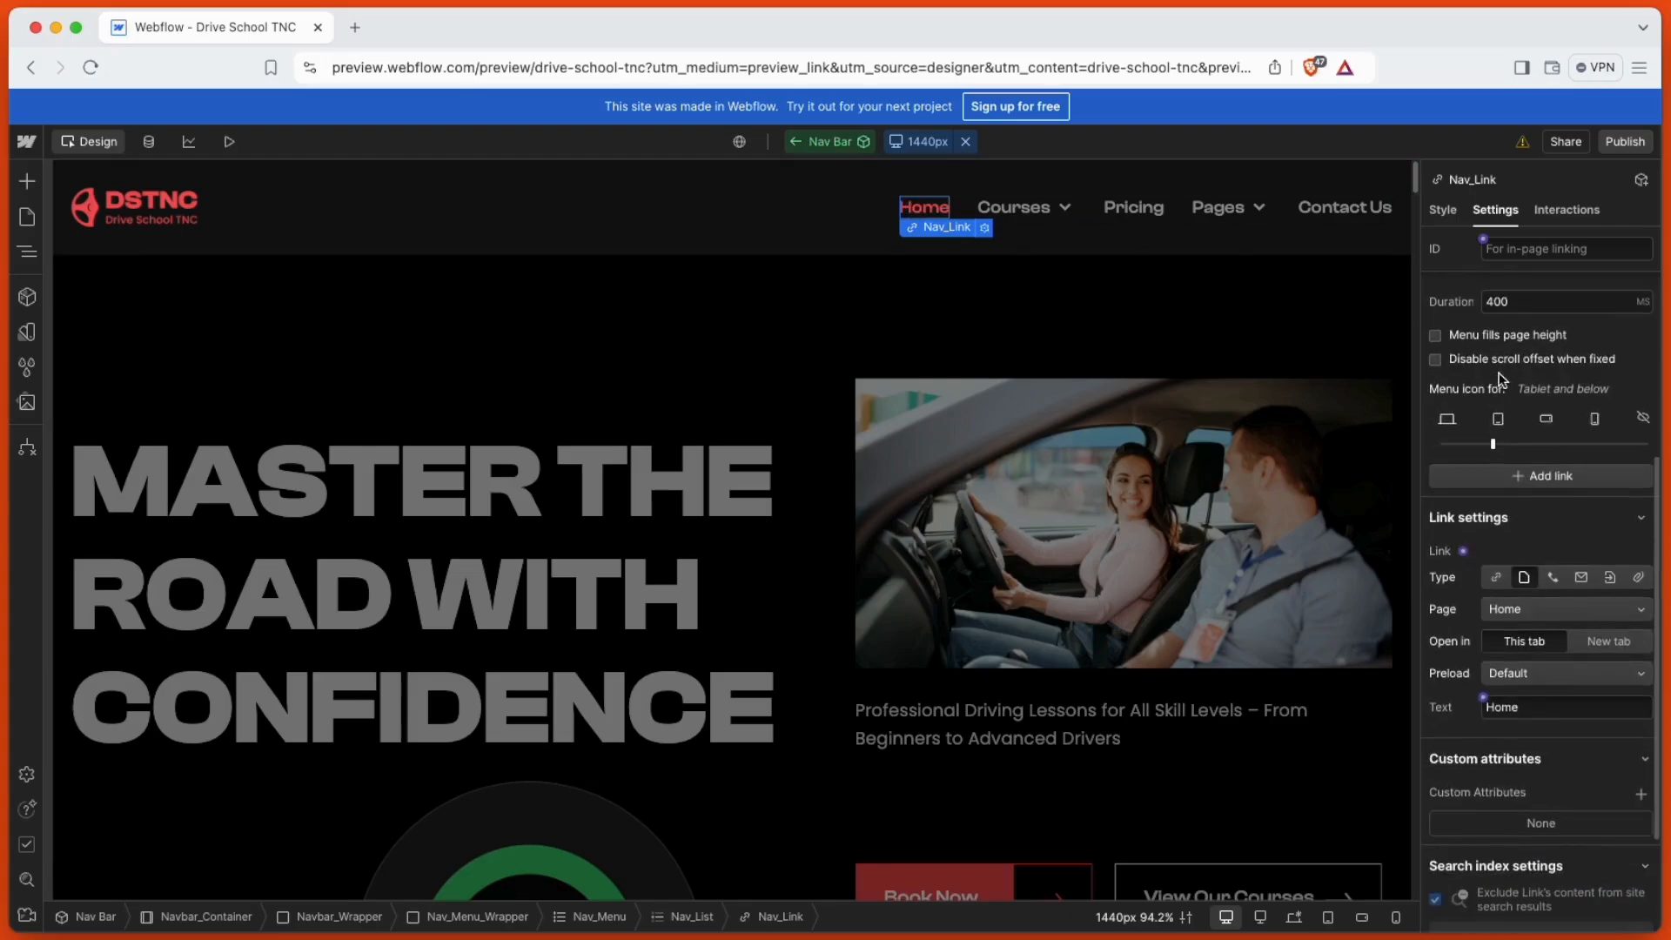
scroll(1560, 644, down, 2)
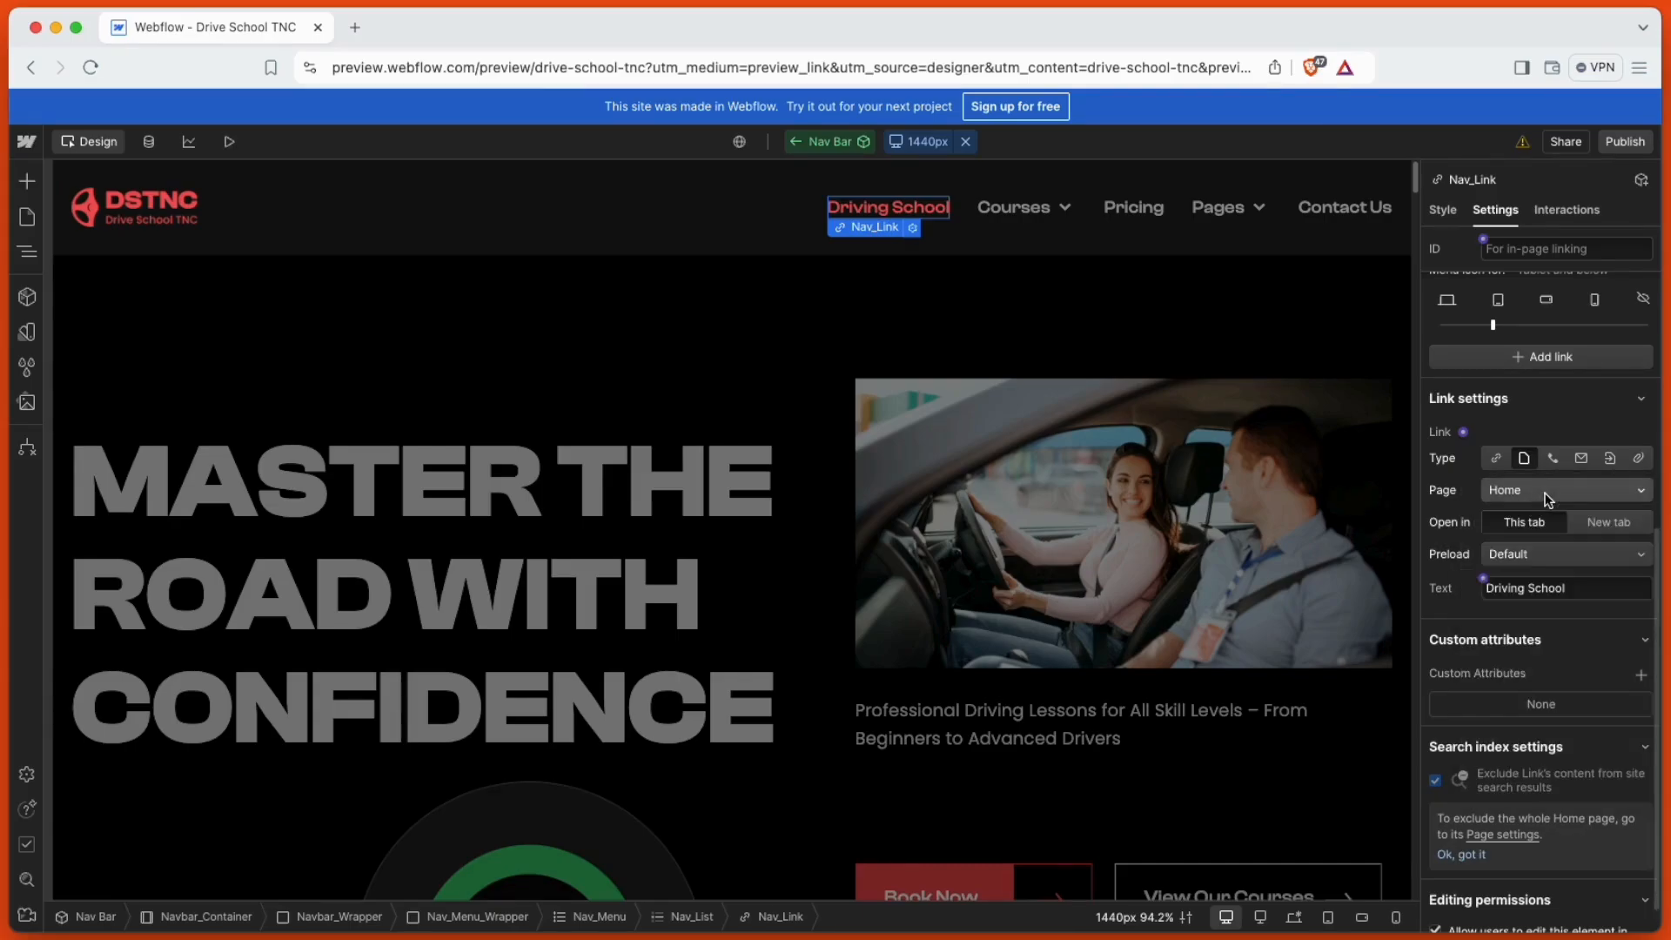
click(989, 327)
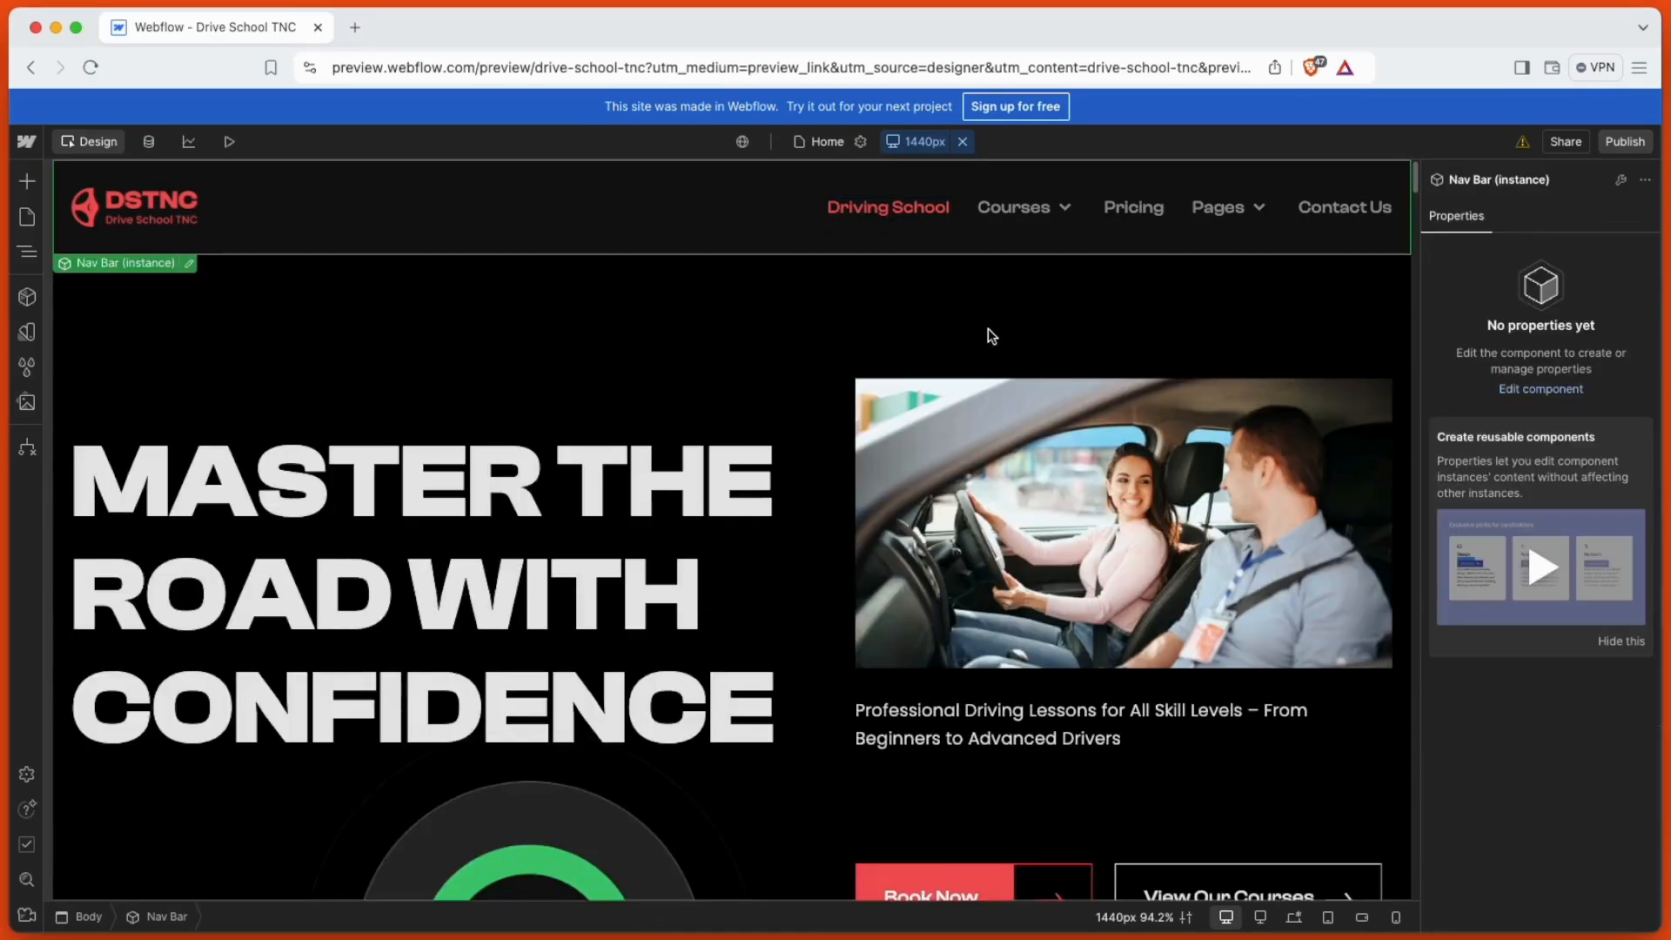
Step: Replace the hero heading's text with "Welcome to Themencode"
click(585, 552)
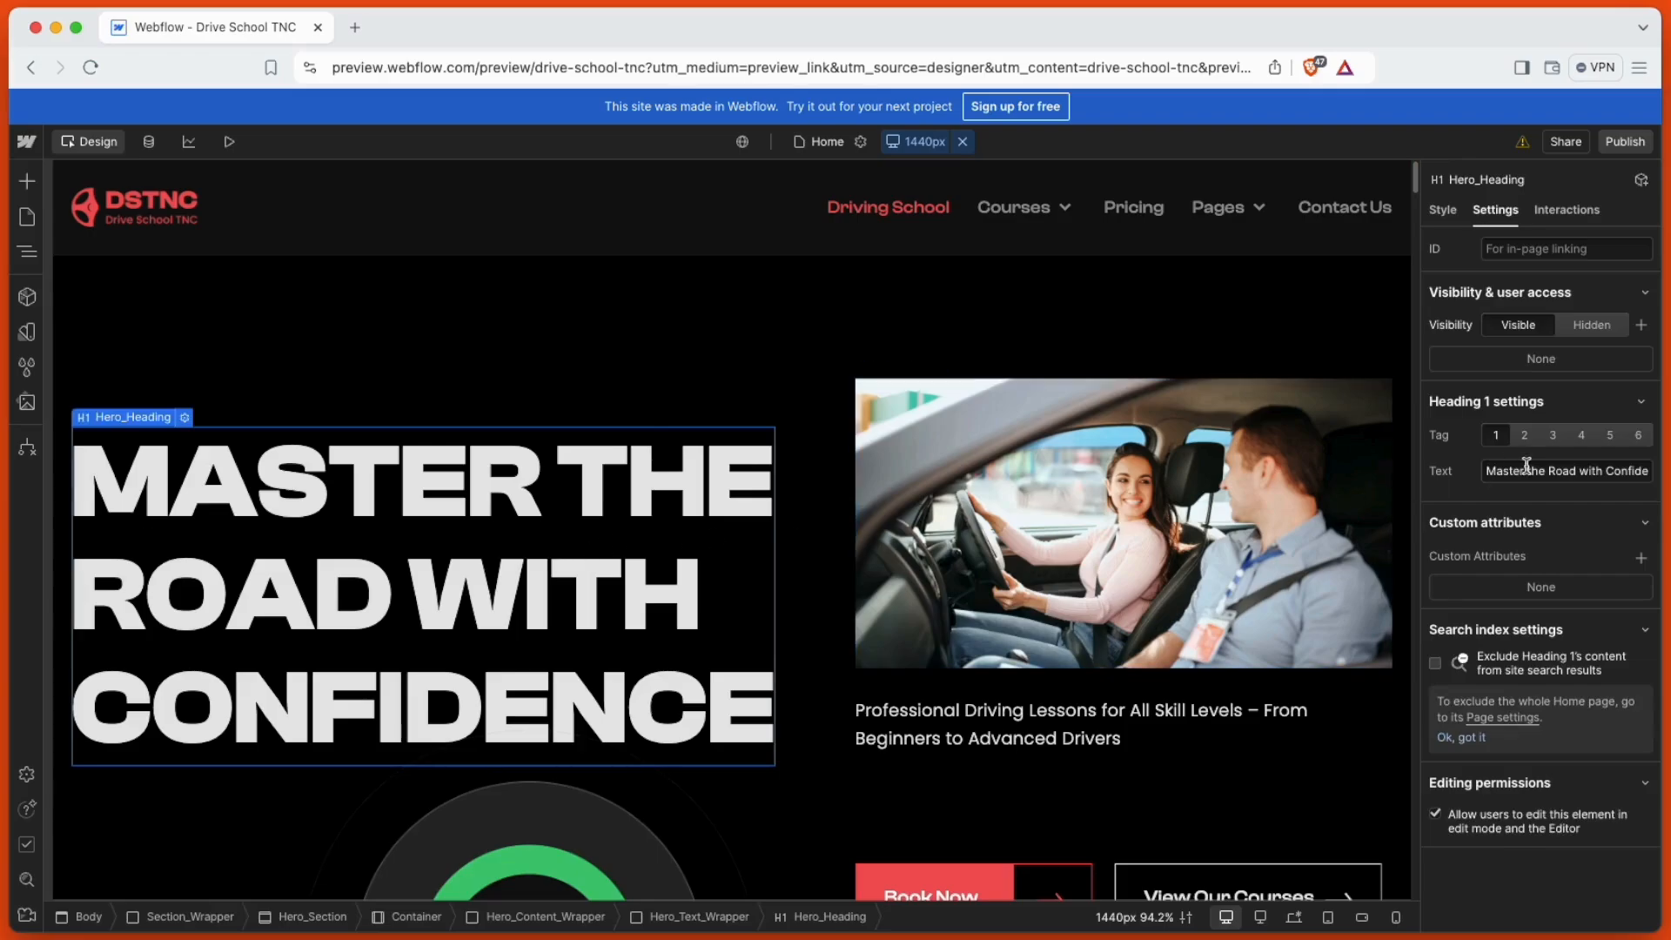
text(Welcome to The)
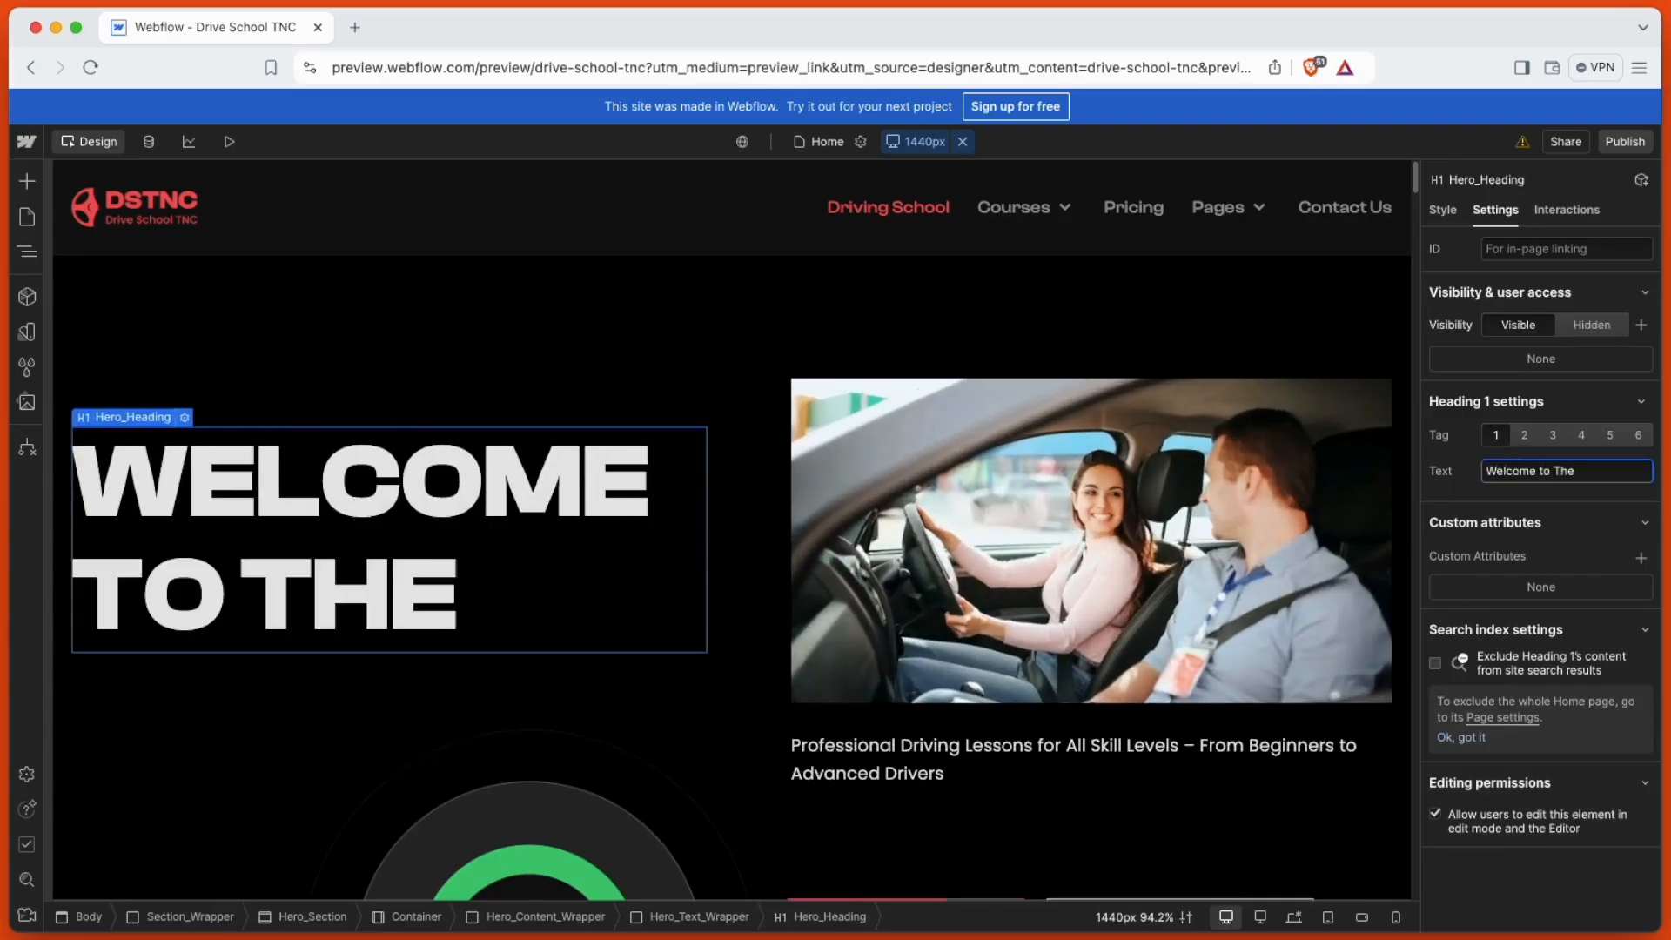
text(mencode)
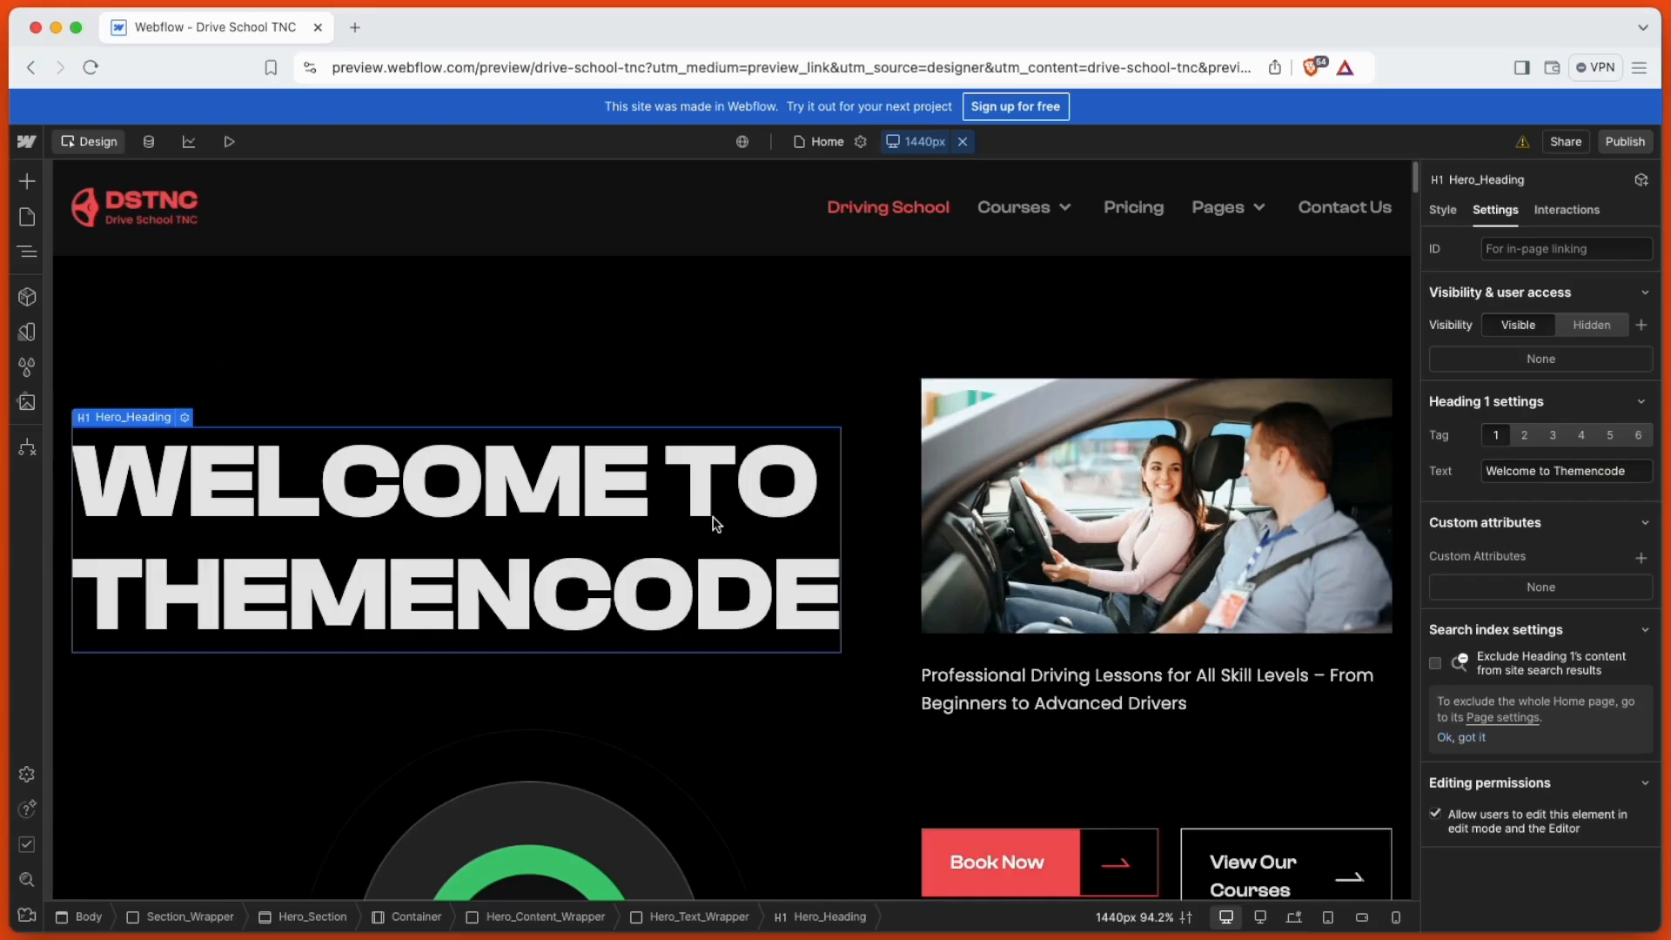
Step: Try other driver photos, including image (32).png, as the hero image, undo the replacements and close the image assets
scroll(715, 523, down, 4)
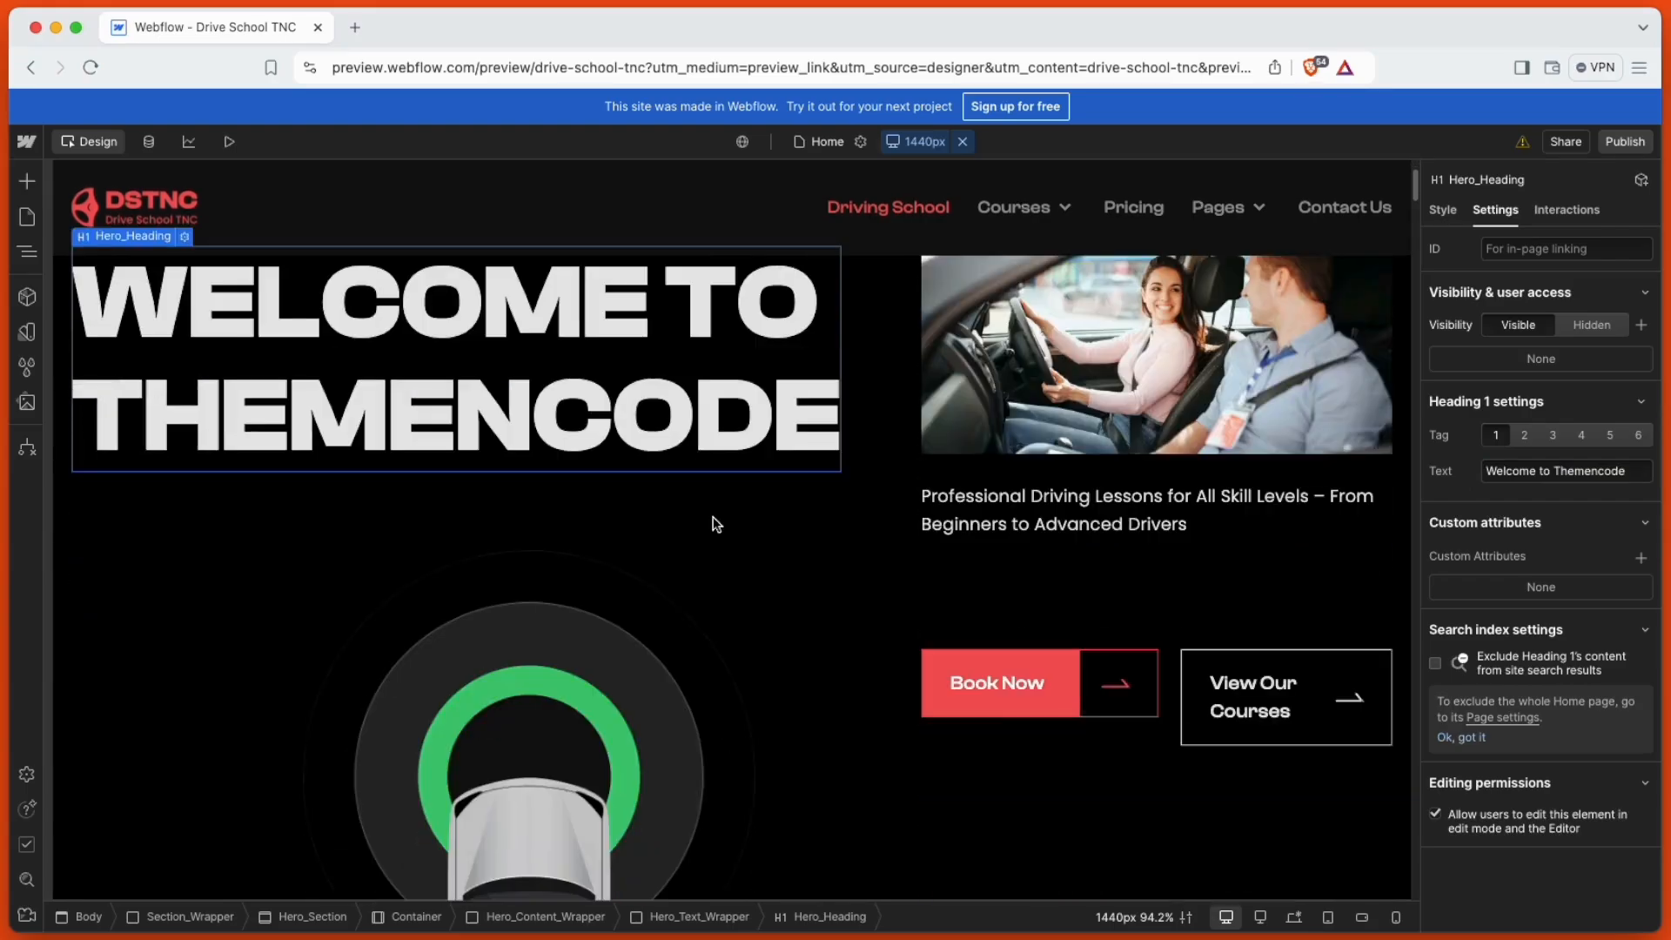
click(978, 438)
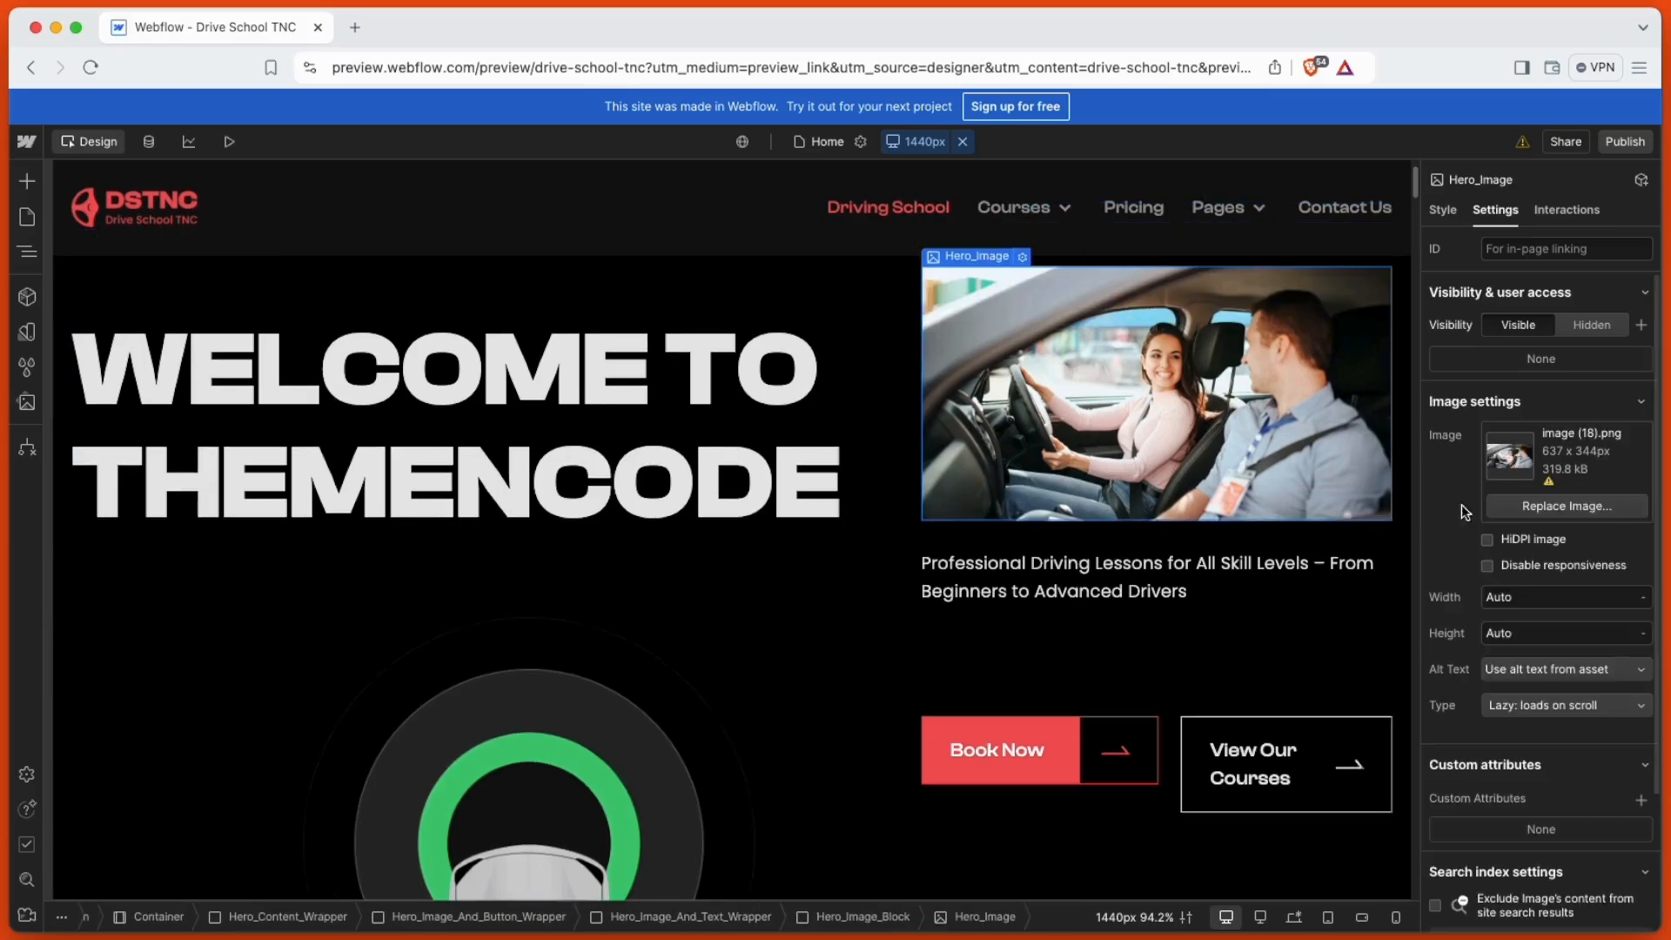
click(1547, 506)
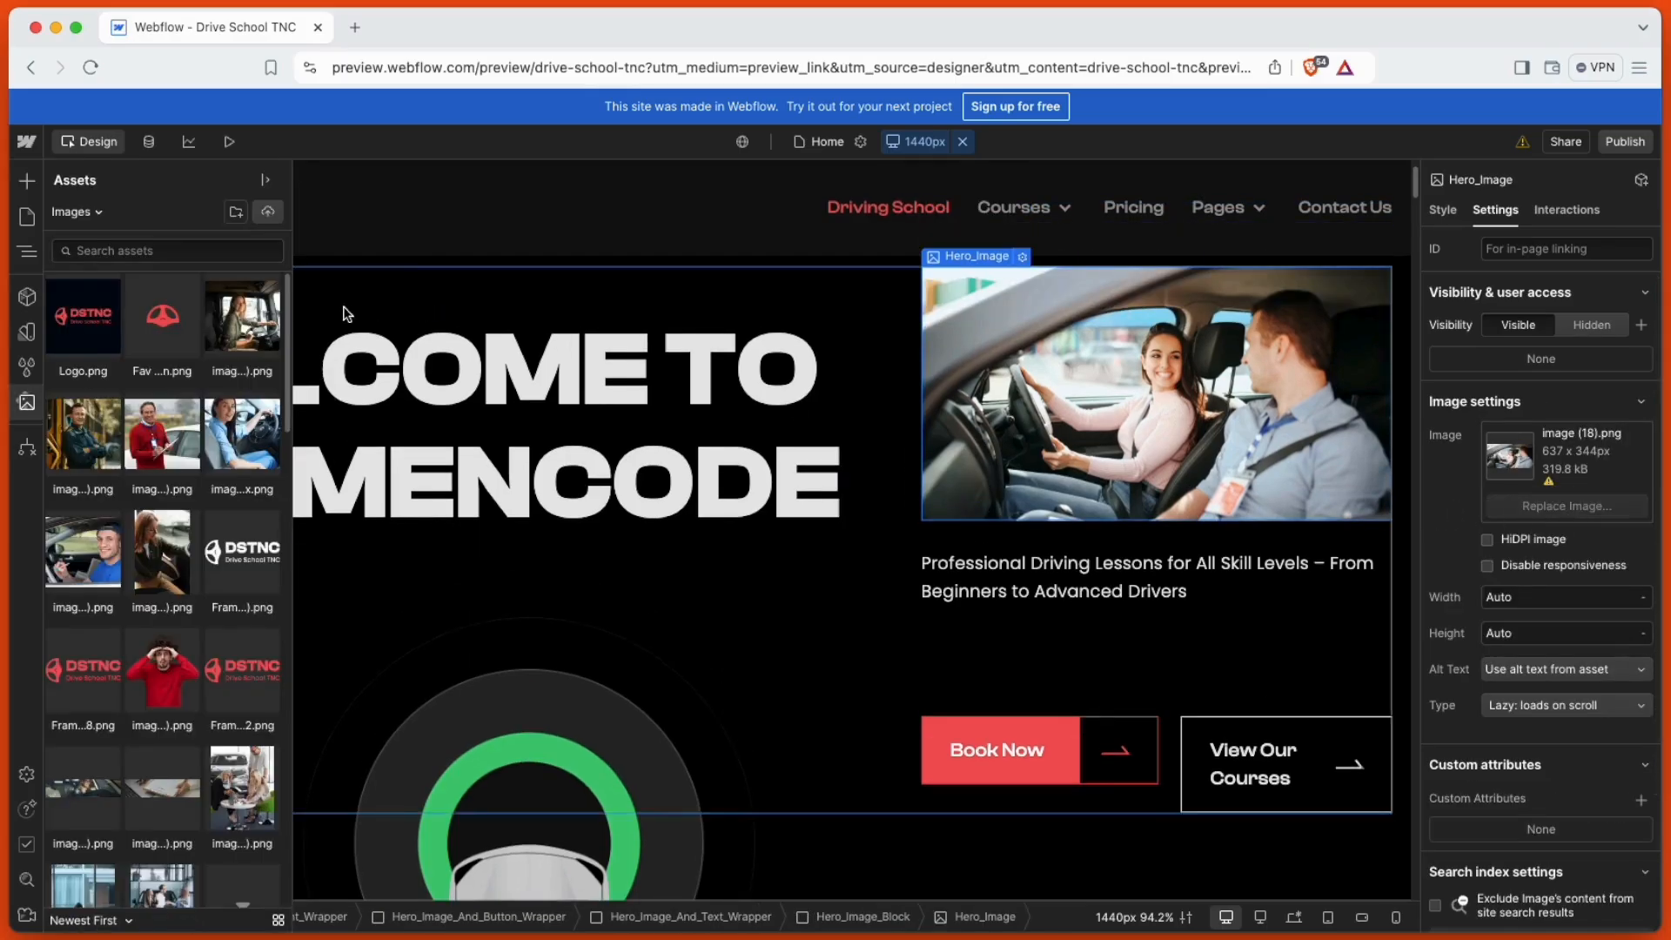
click(260, 418)
click(199, 430)
click(104, 442)
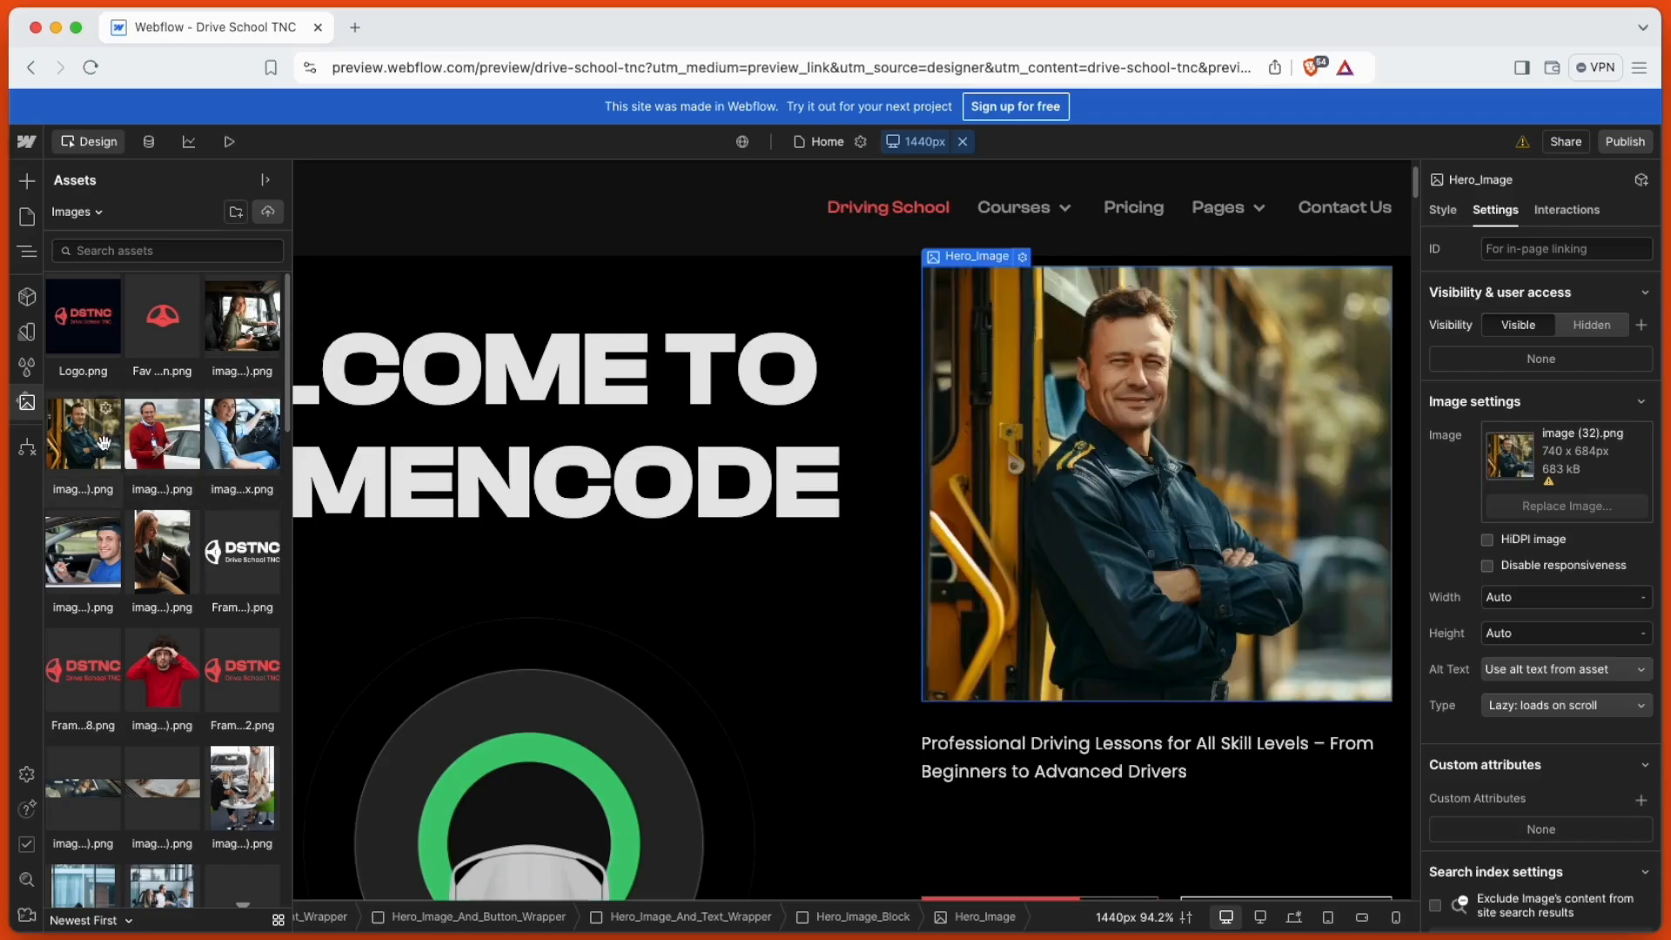
click(206, 346)
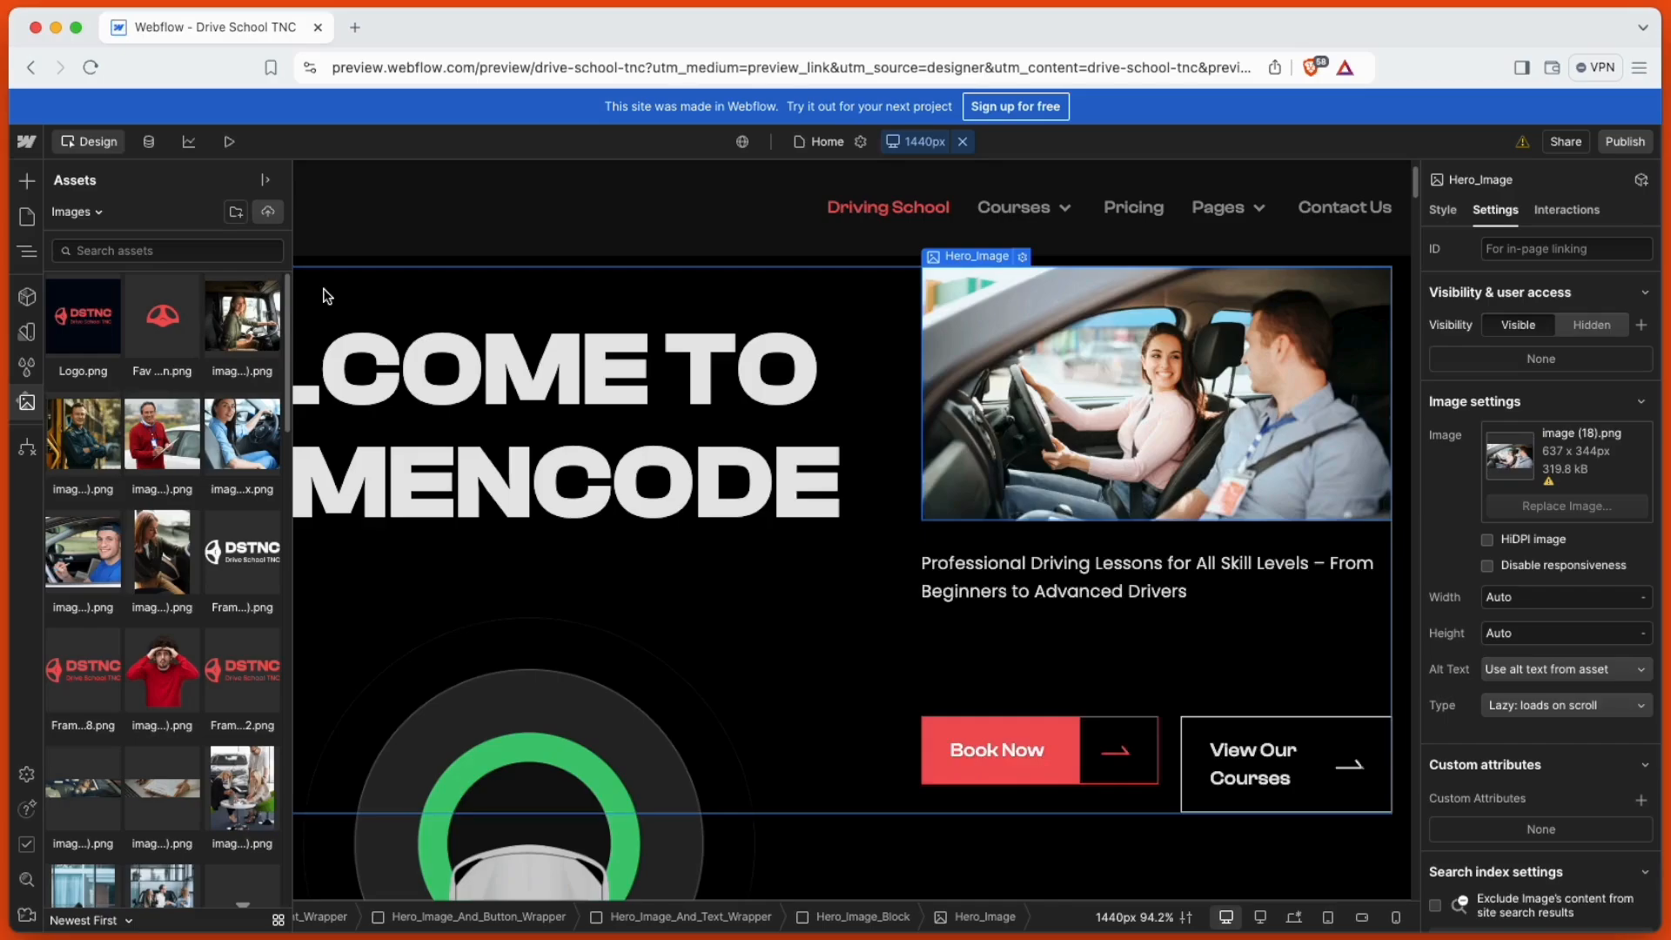
click(26, 405)
Step: Replace the text below the hero image with "This is for learning"
click(997, 586)
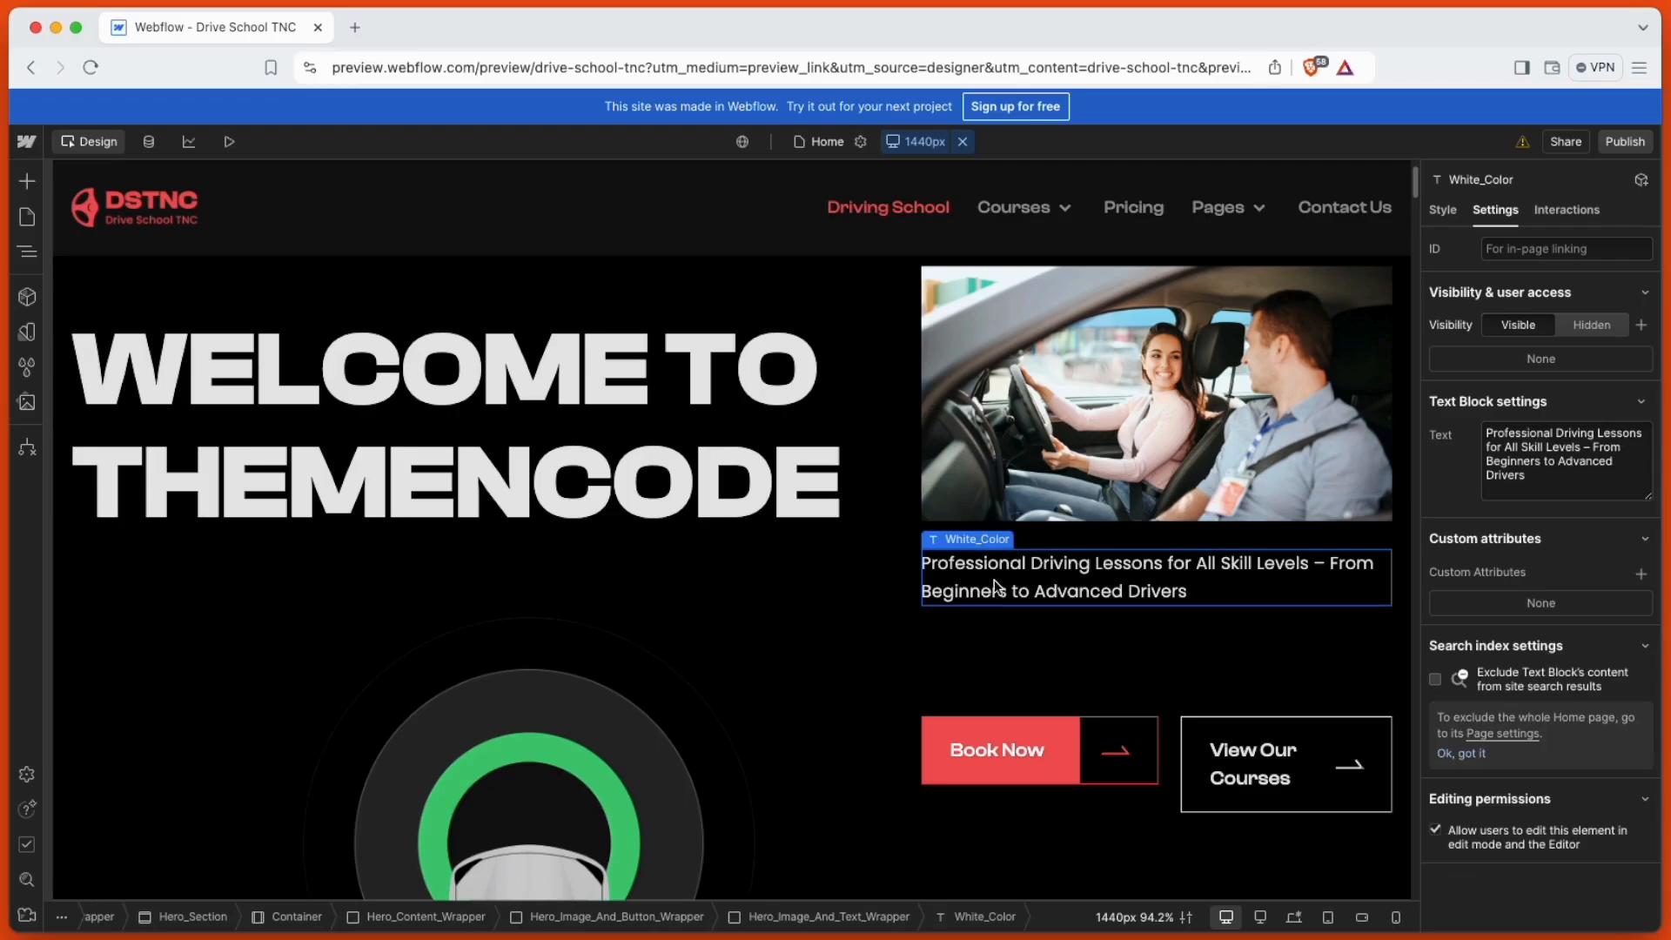
triple_click(1513, 453)
text(This is for learning)
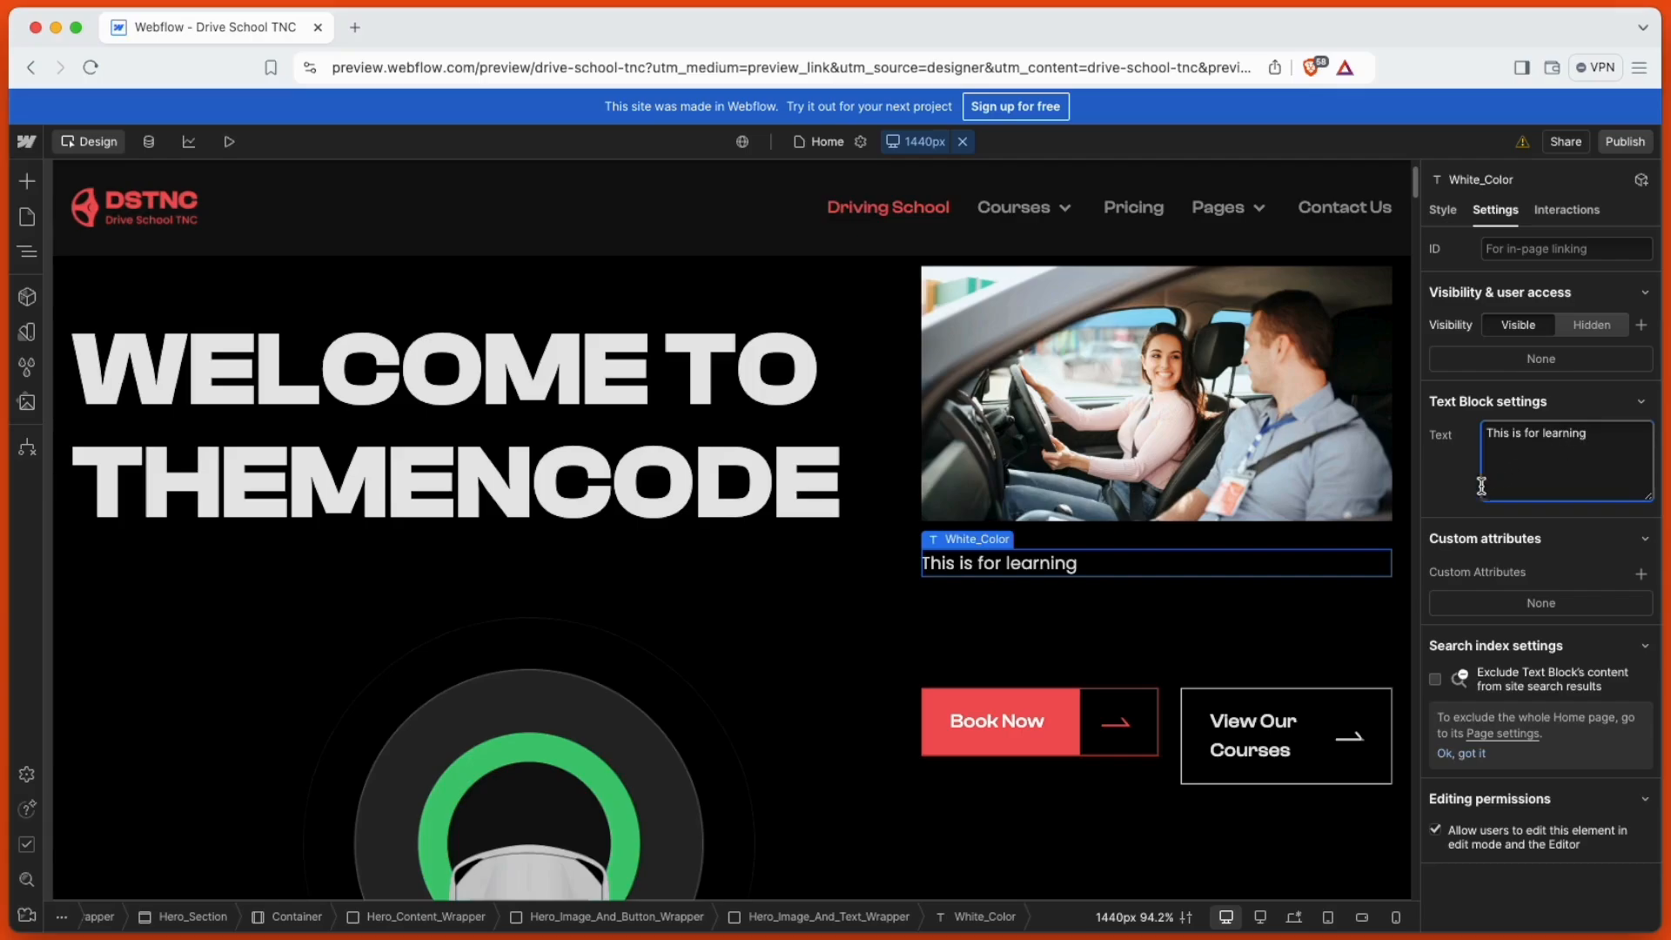
click(1212, 597)
Step: Change the Book Now button's text to "Click Here" and return to its instance's link settings on the page
scroll(850, 554, down, 1)
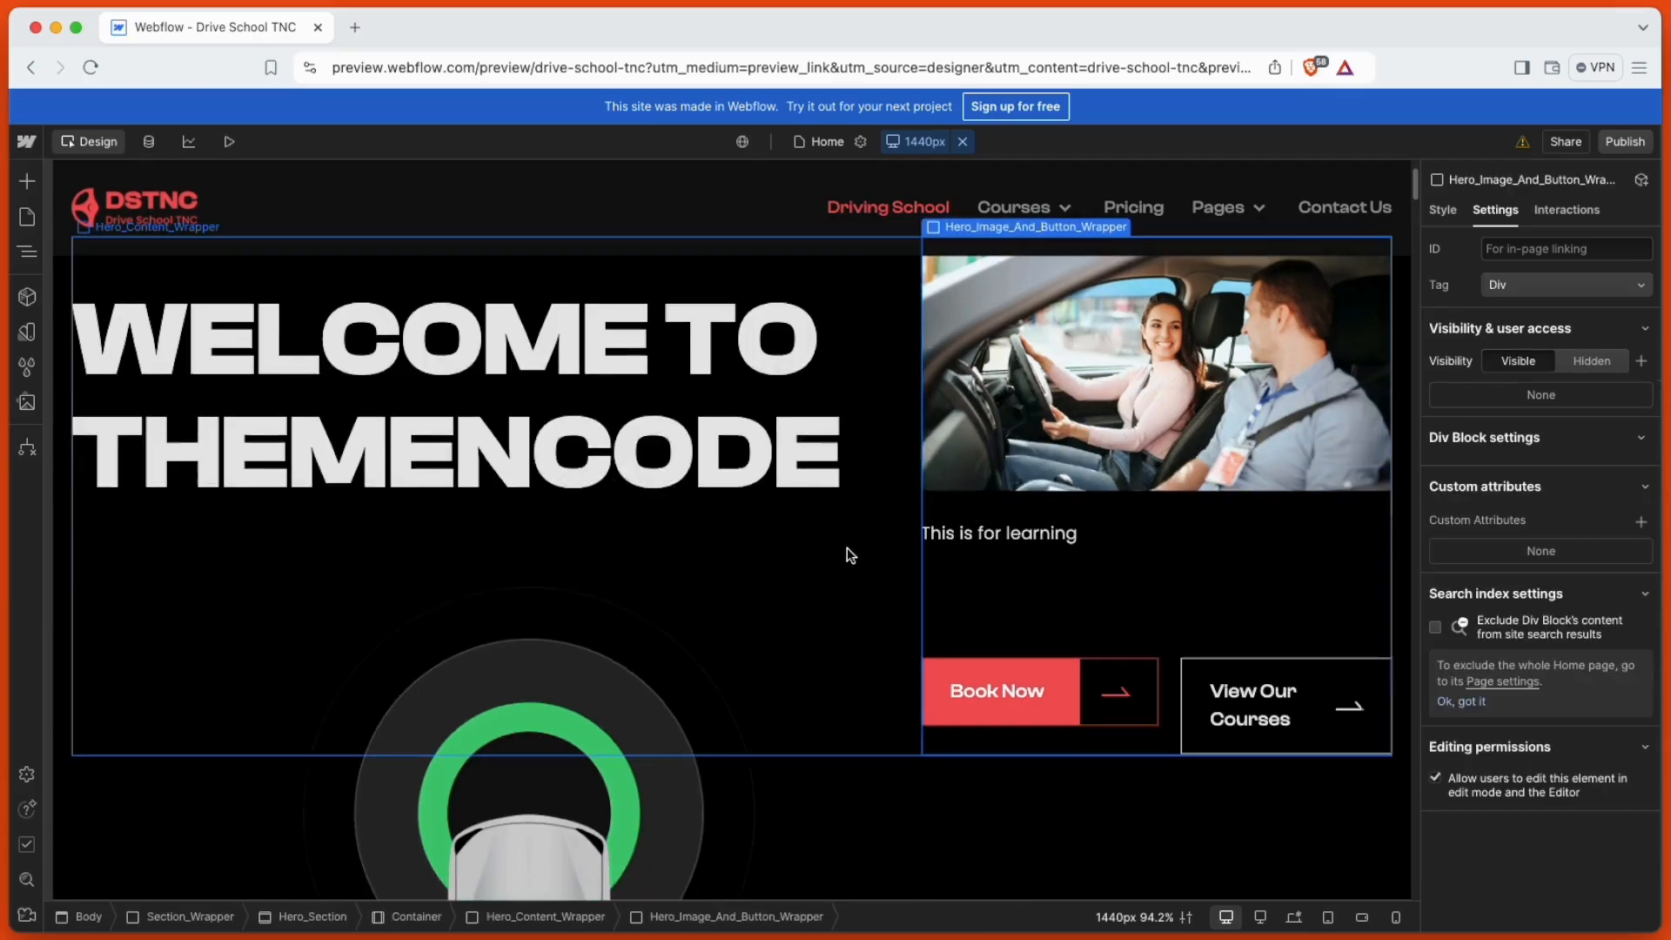
double_click(1006, 692)
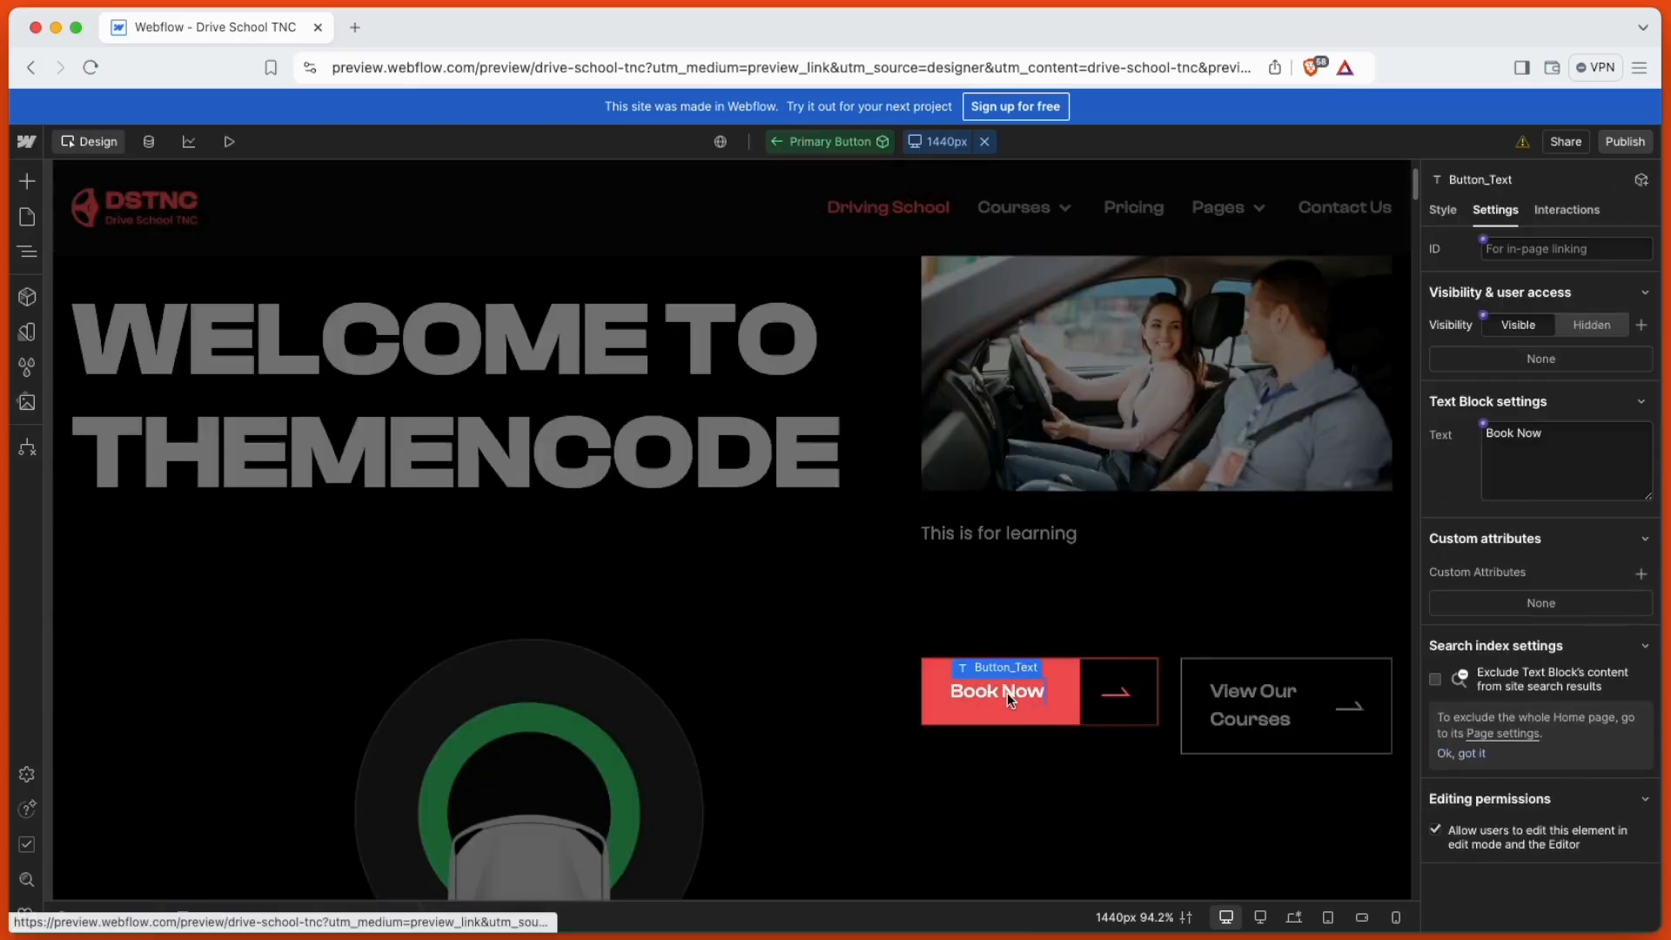
triple_click(1514, 434)
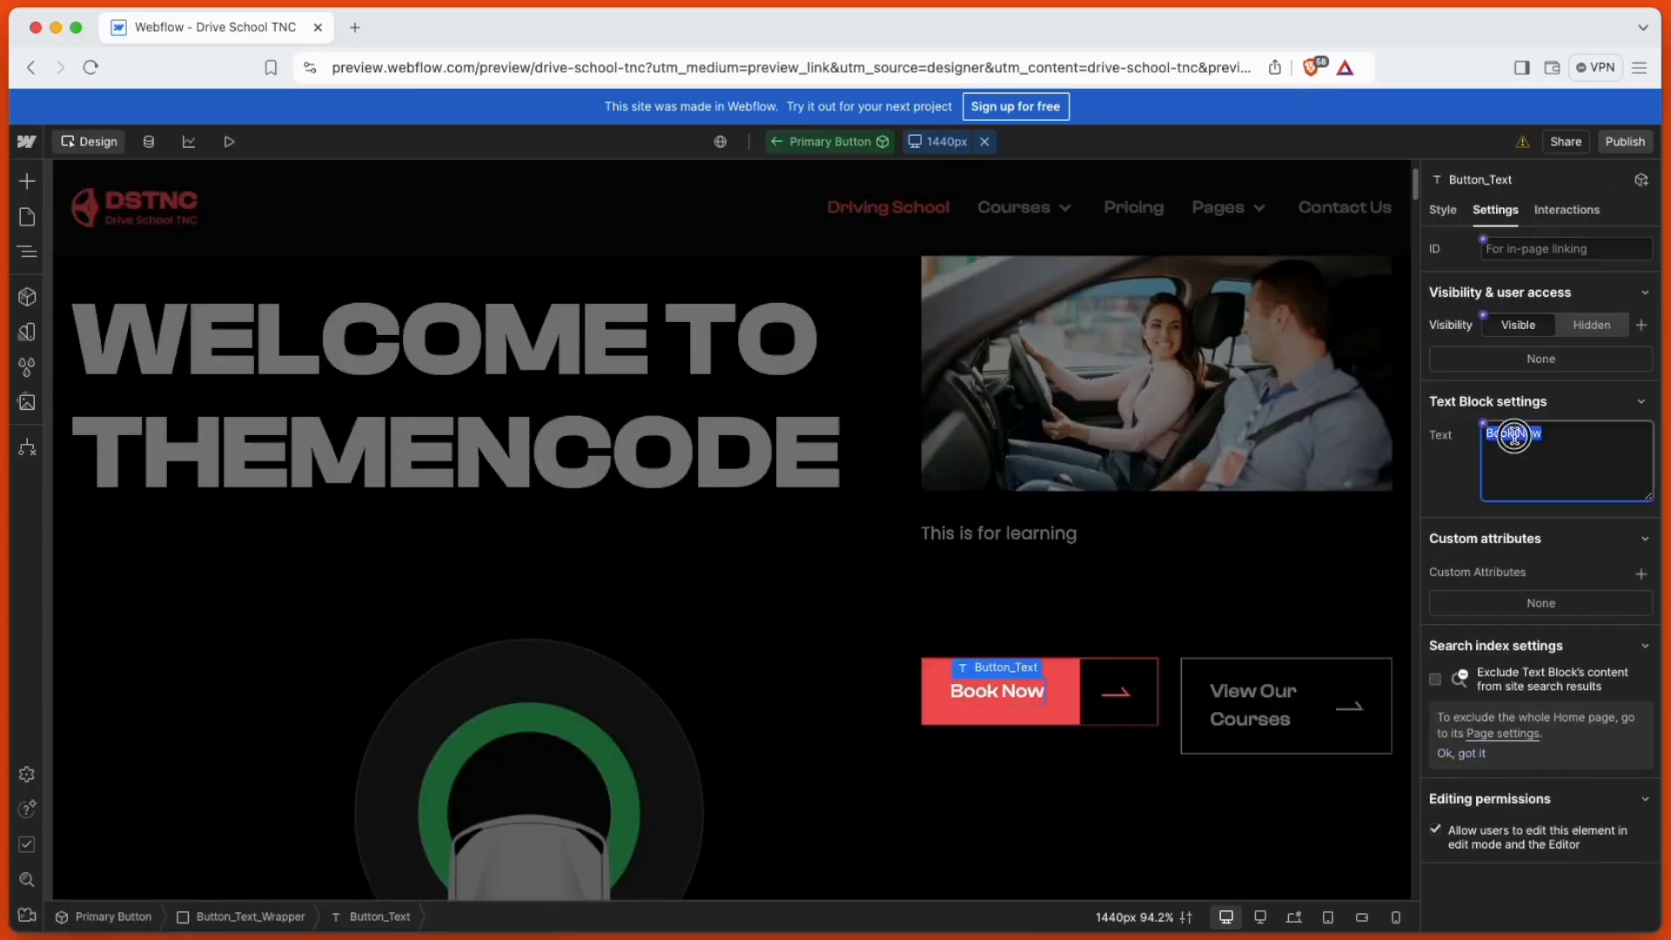
text(Click Here)
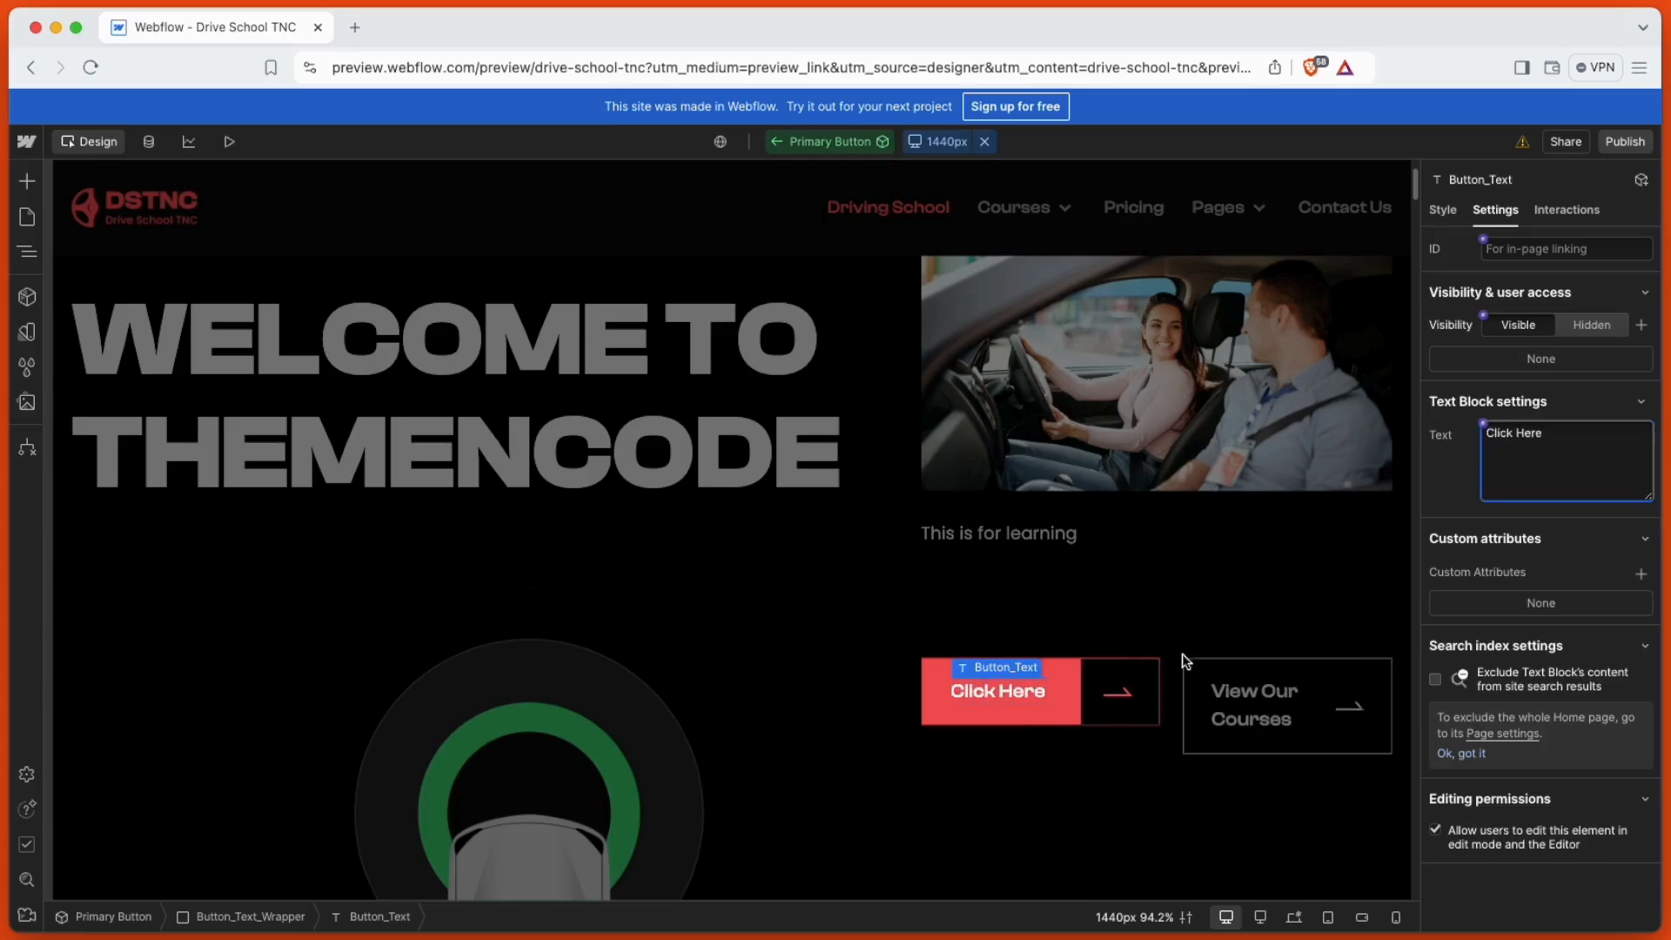
key(Escape)
key(Escape)
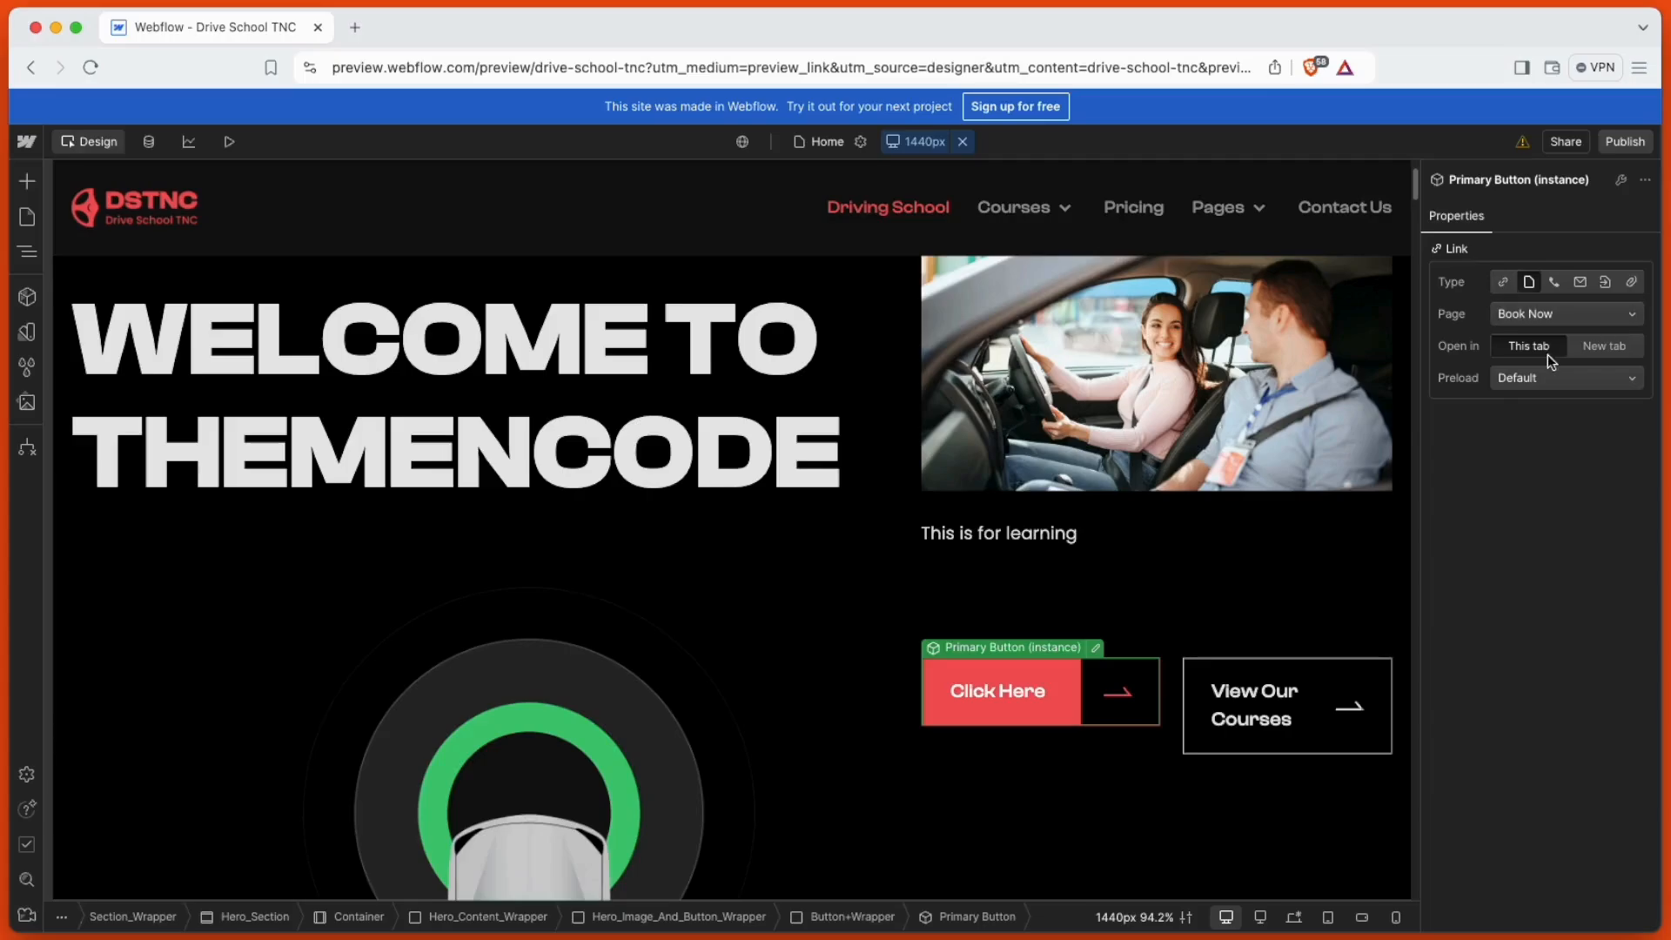
Step: Examine the image settings of the hero's car picture and of the green circle behind it
click(763, 589)
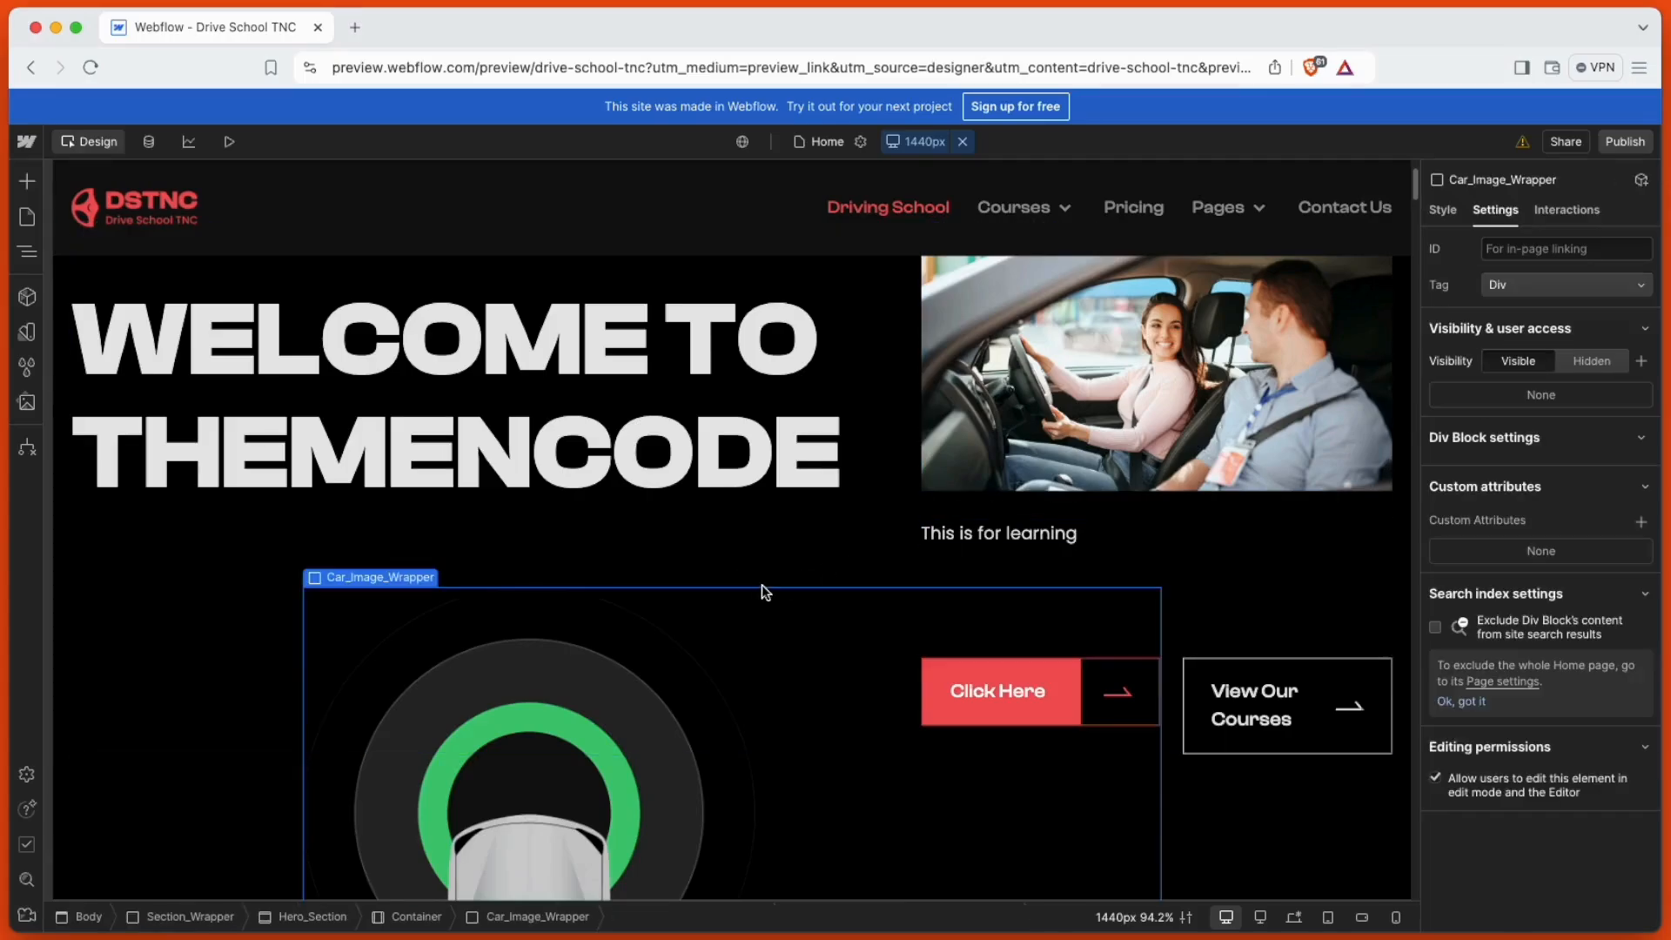
scroll(764, 592, down, 4)
click(535, 592)
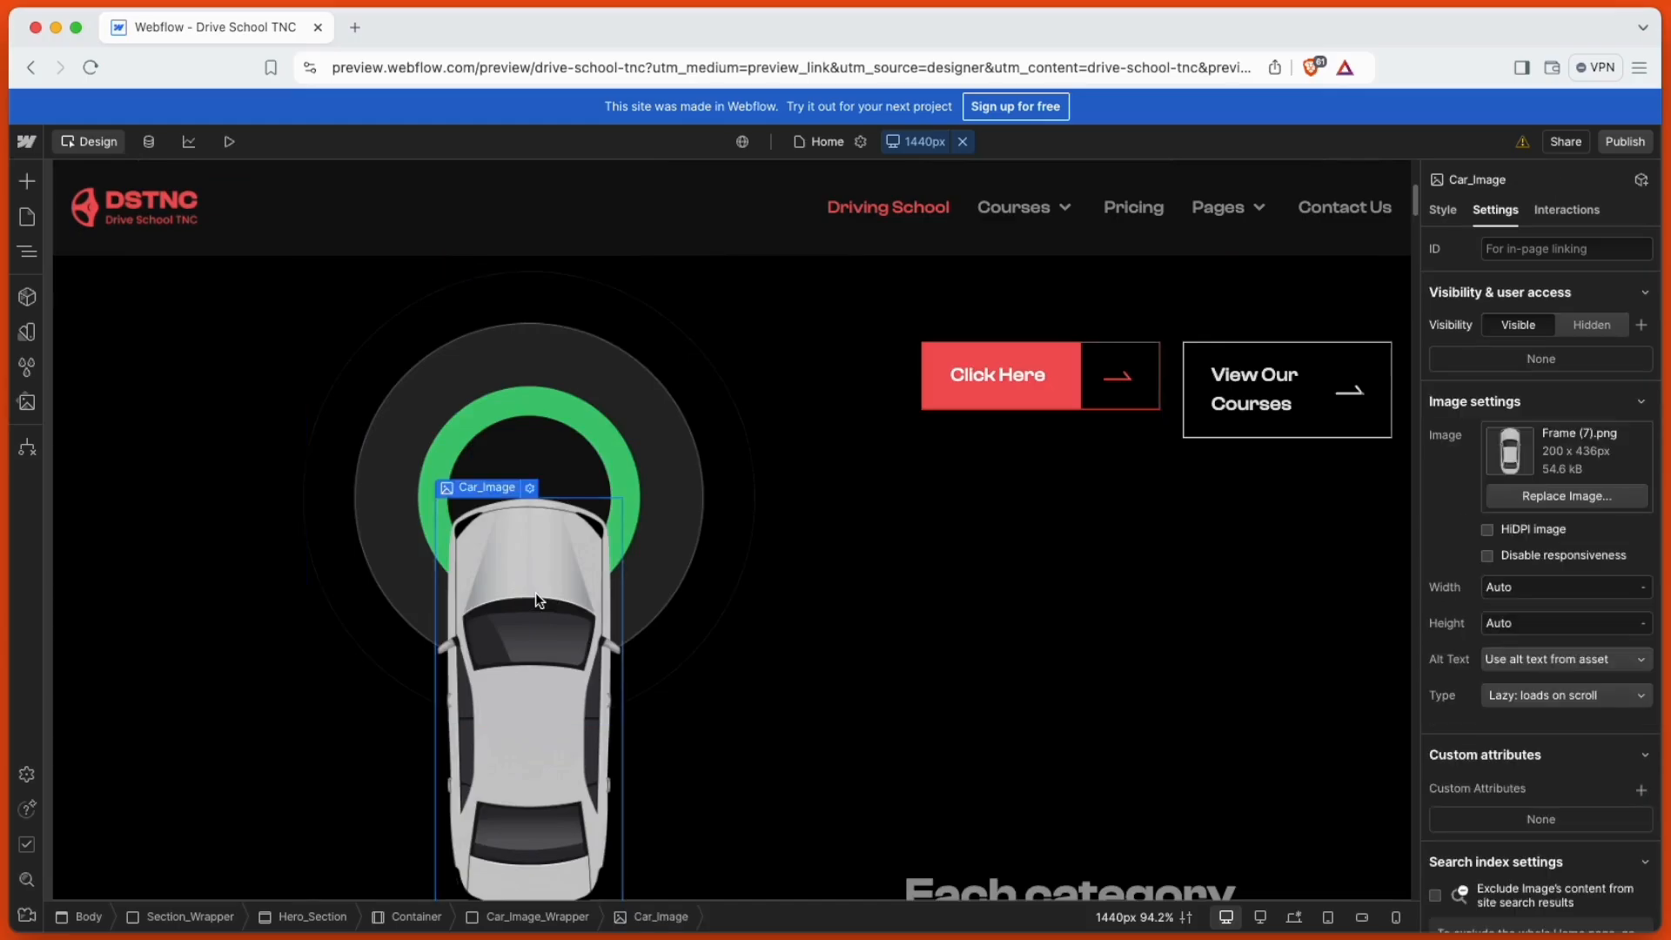
click(536, 416)
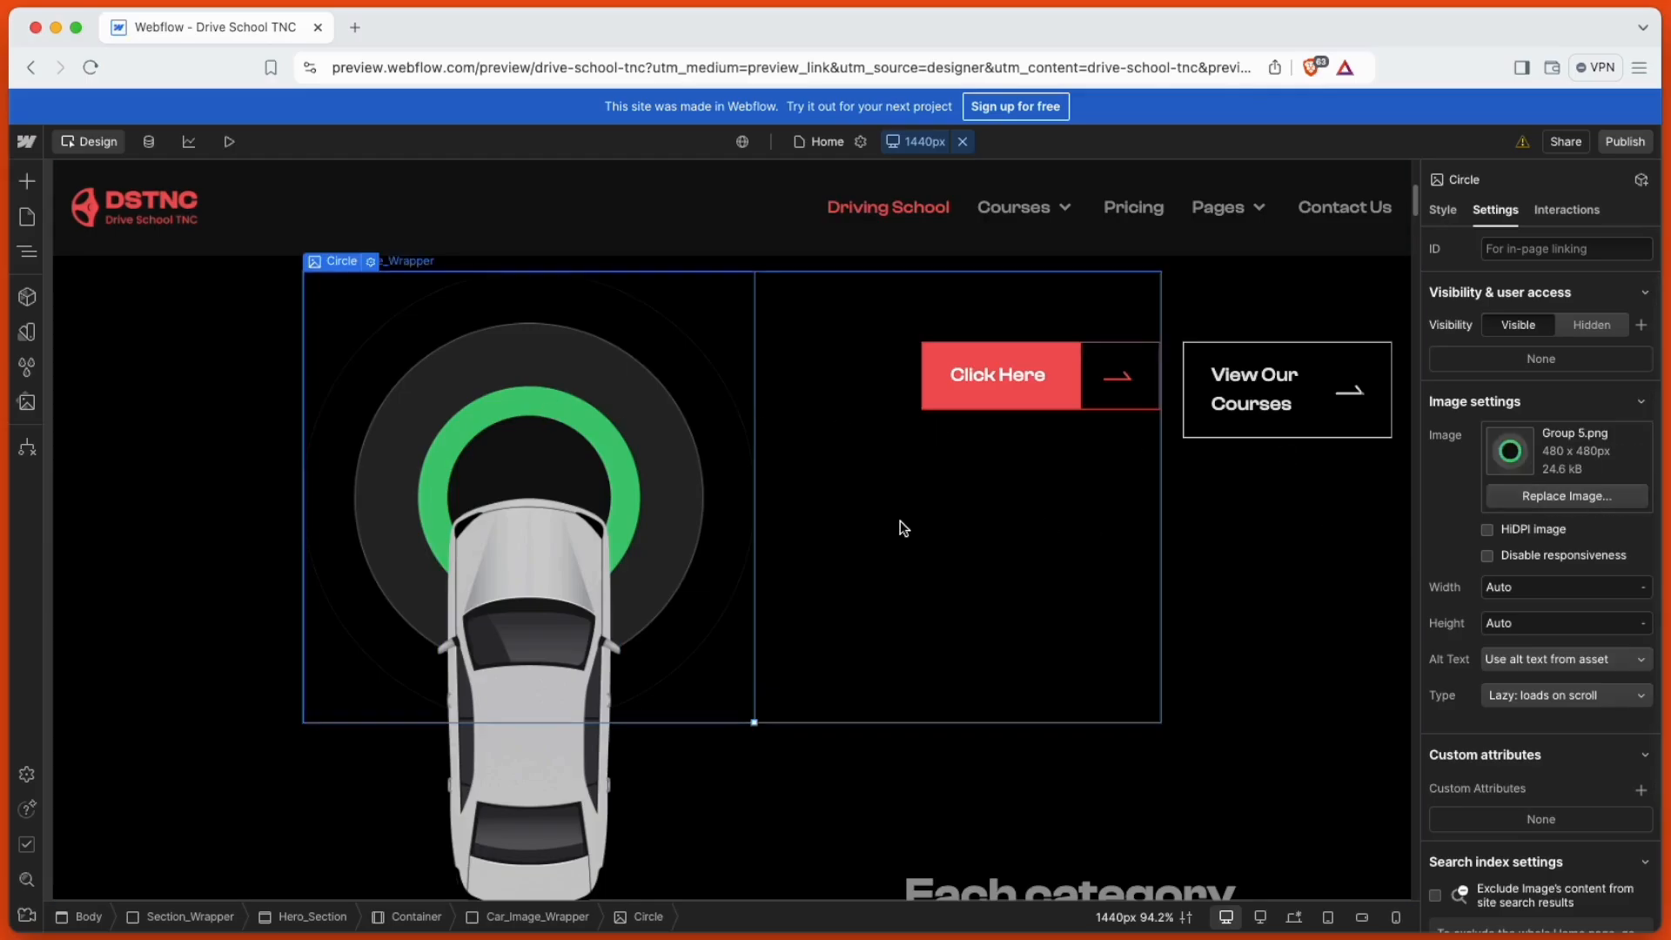
Step: Examine the settings of the driving category text, the background video and the mission paragraph below it
scroll(899, 520, down, 2)
scroll(901, 522, down, 6)
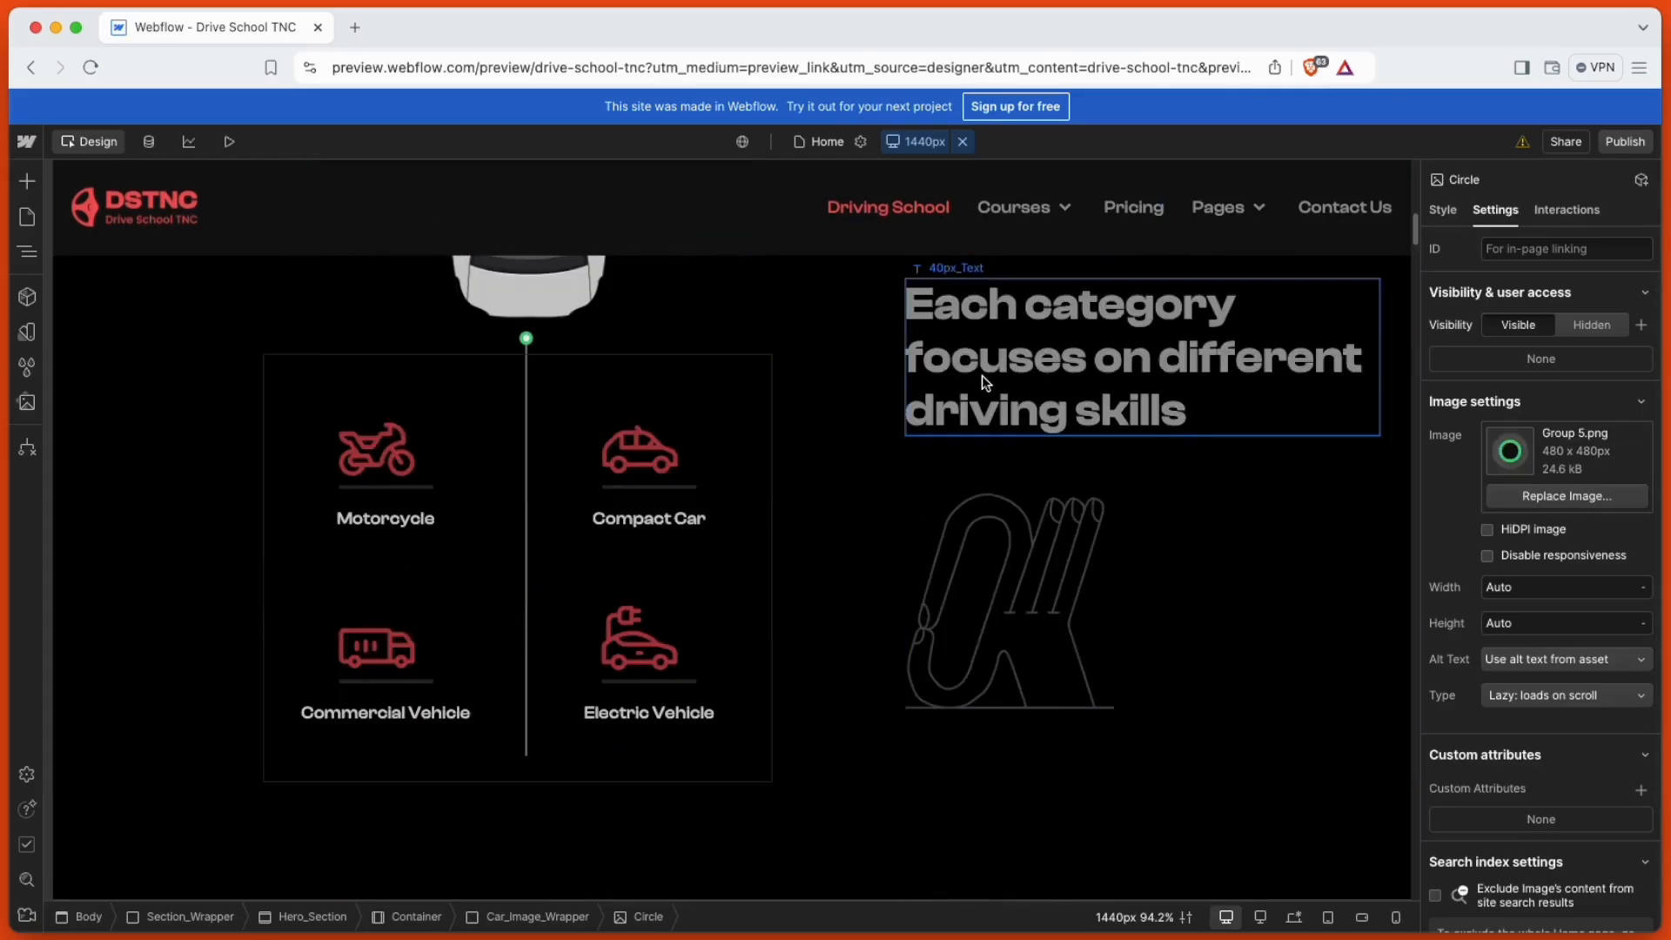
click(1192, 432)
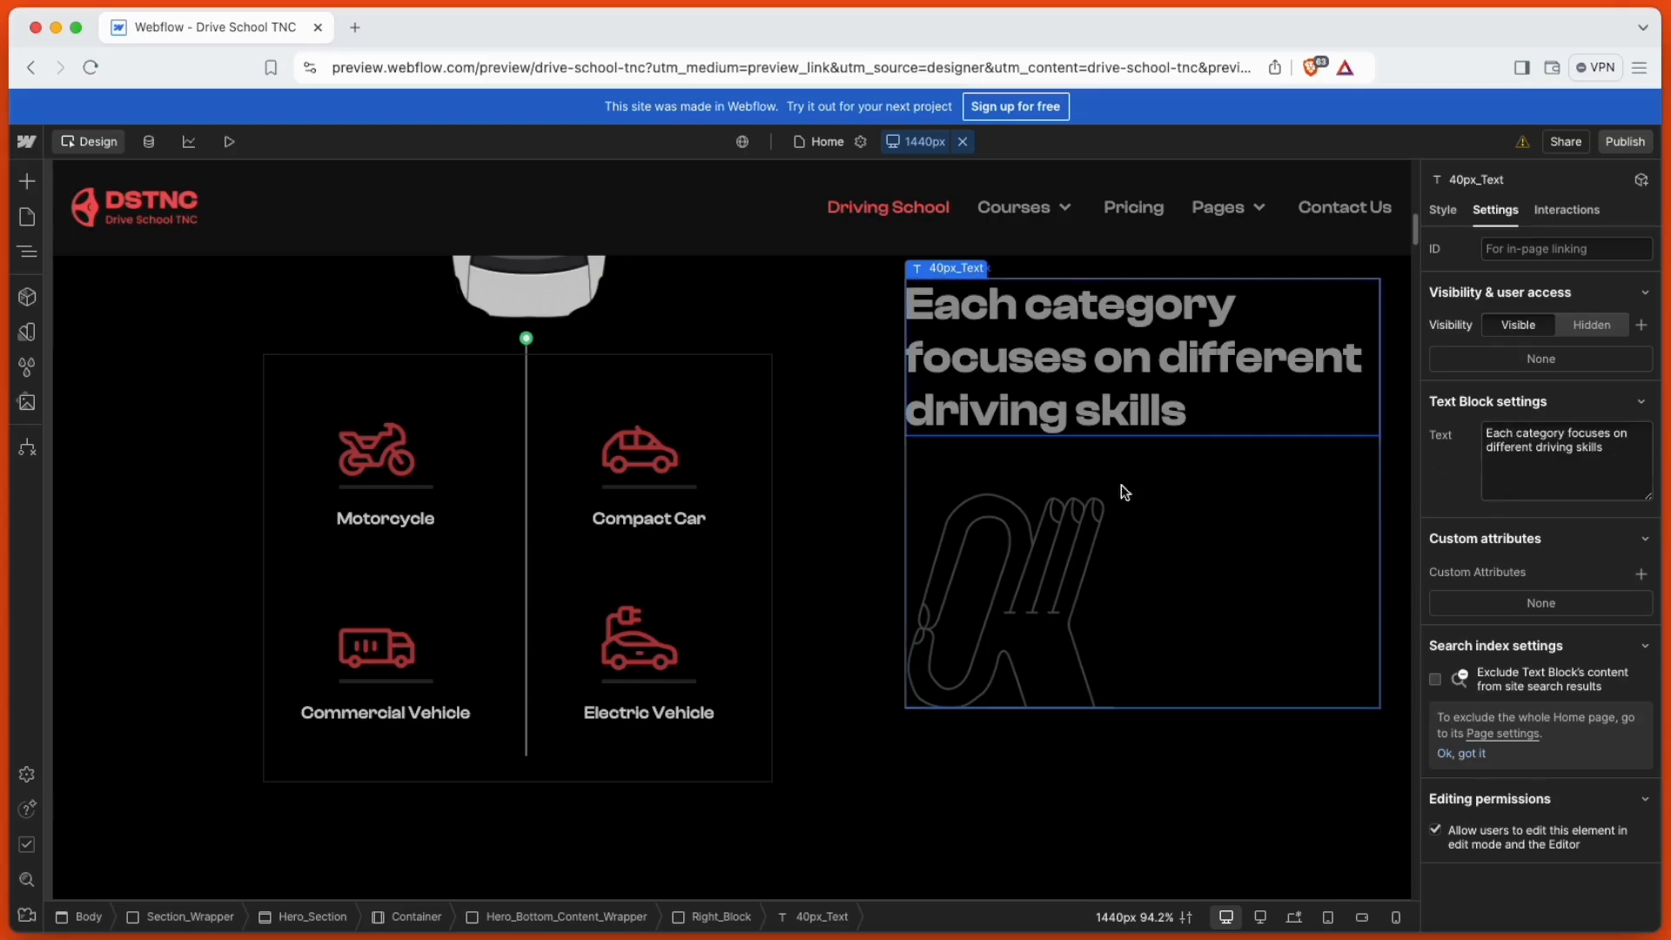
scroll(1121, 484, down, 8)
click(713, 532)
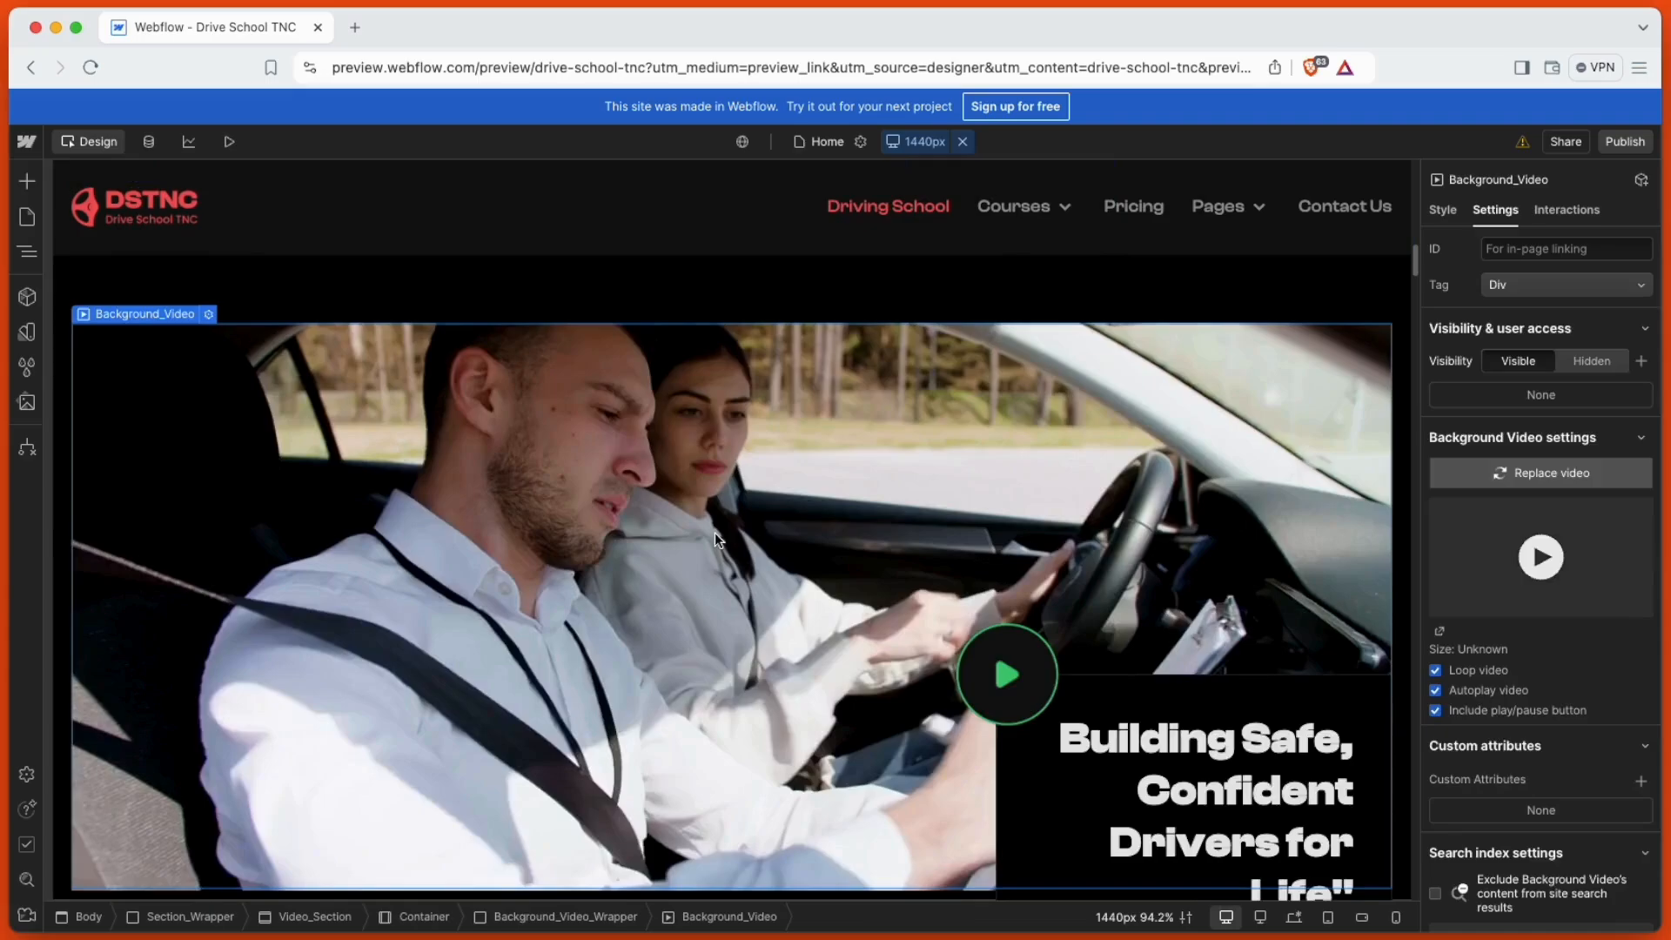
scroll(714, 532, down, 1)
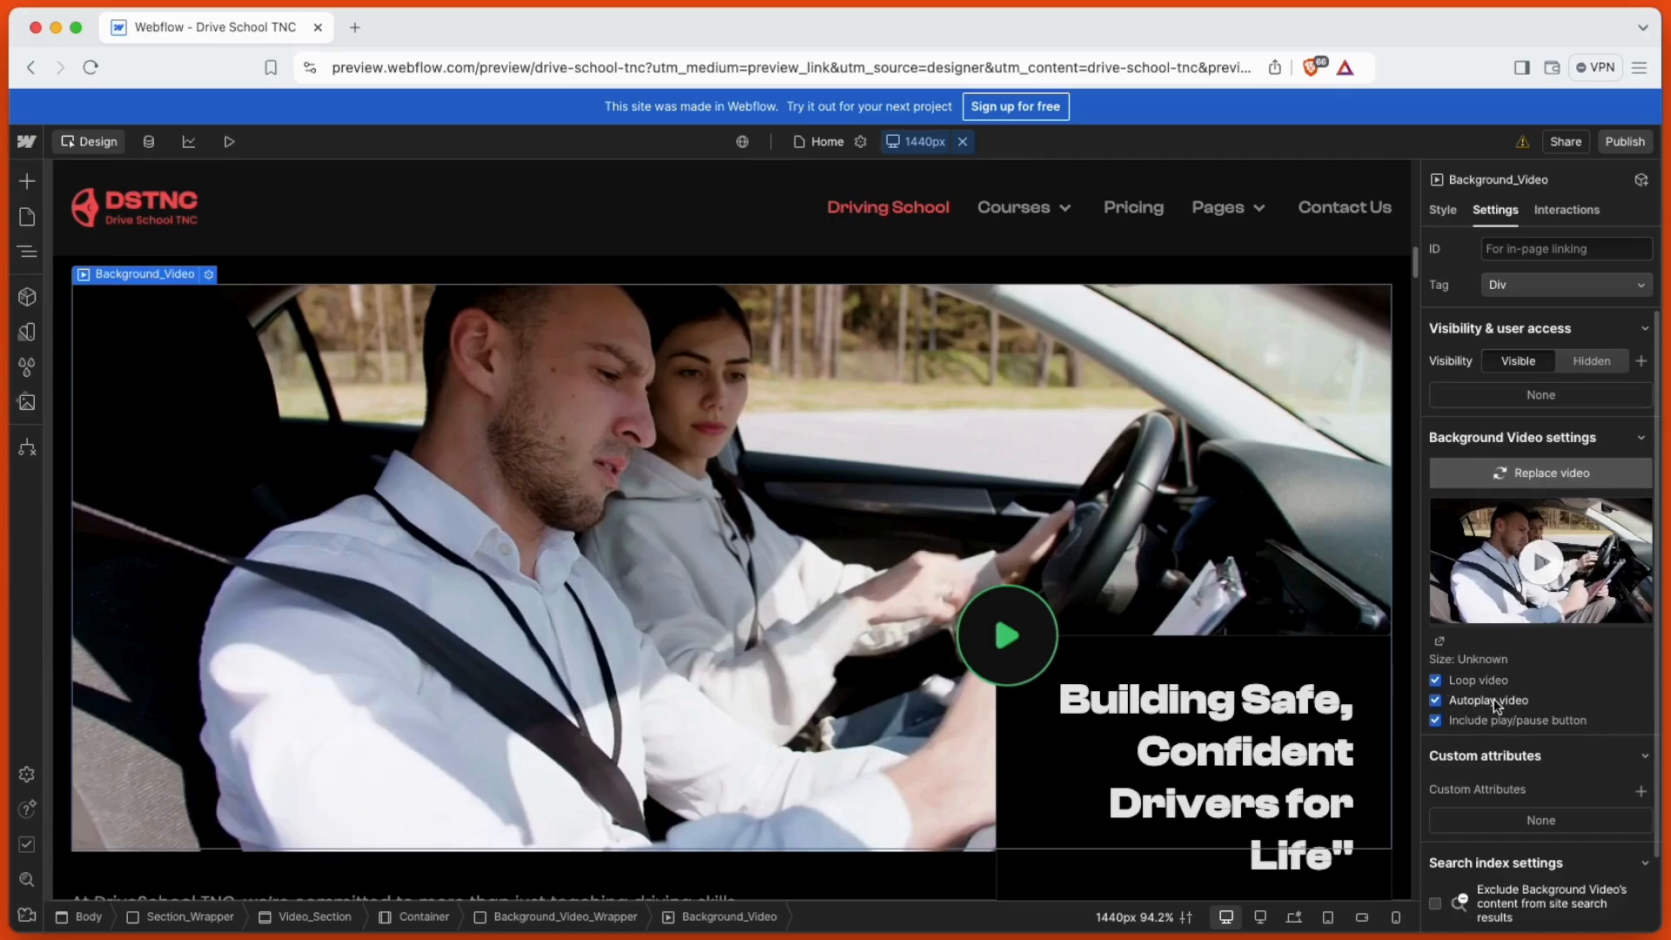
scroll(1067, 557, down, 6)
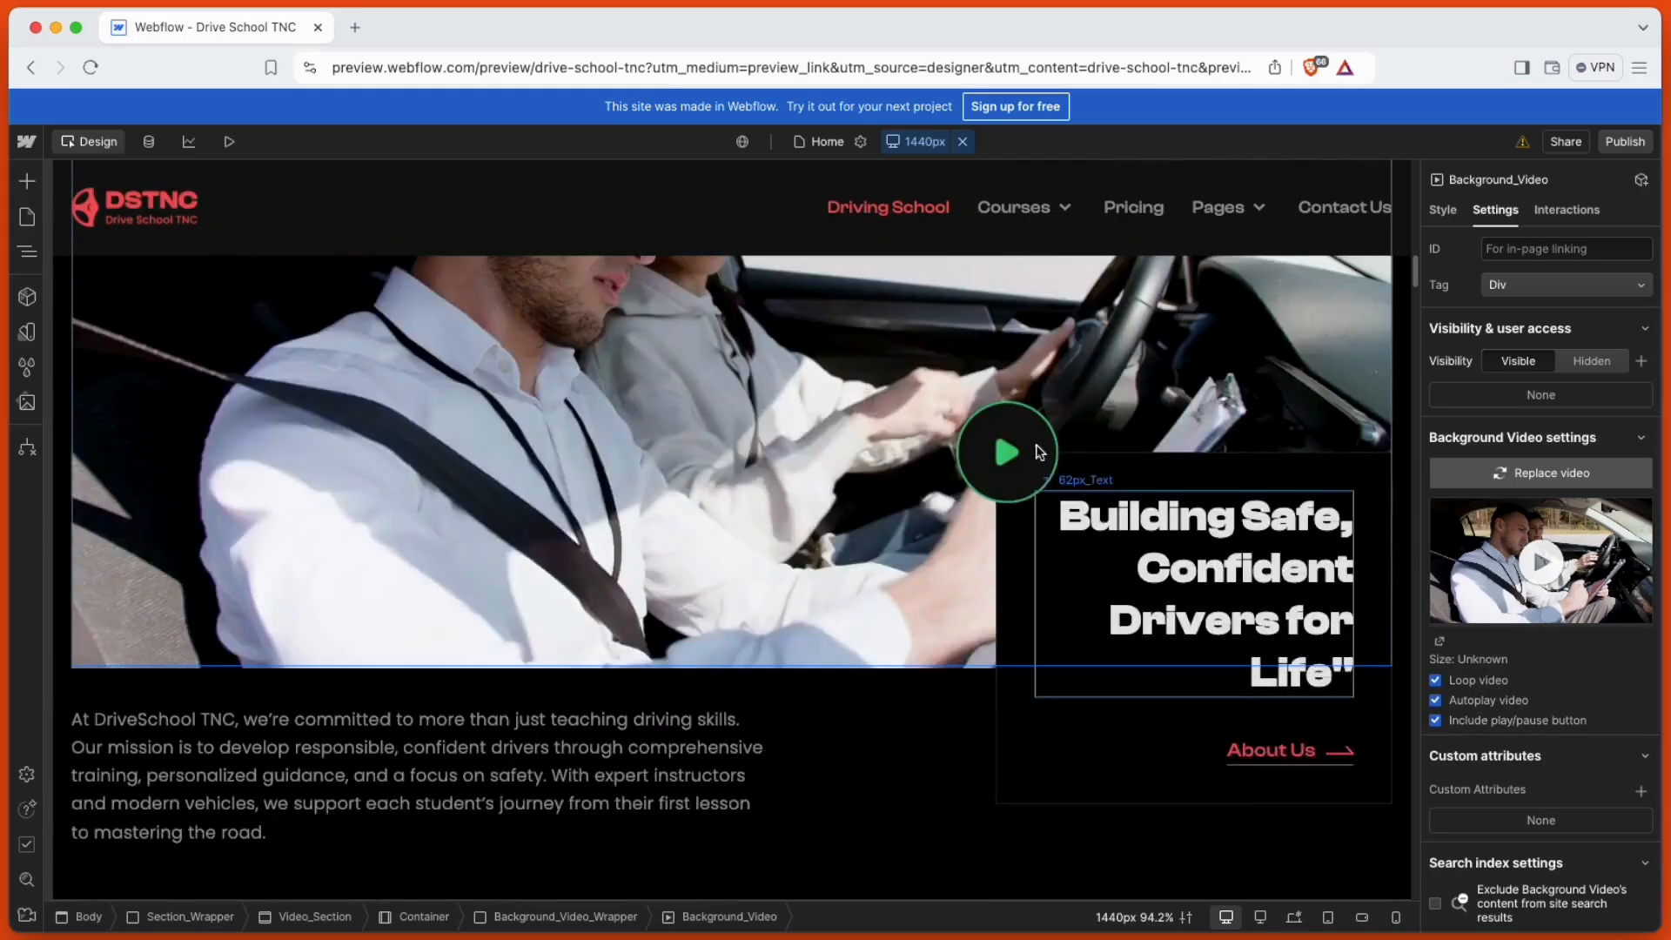
click(639, 365)
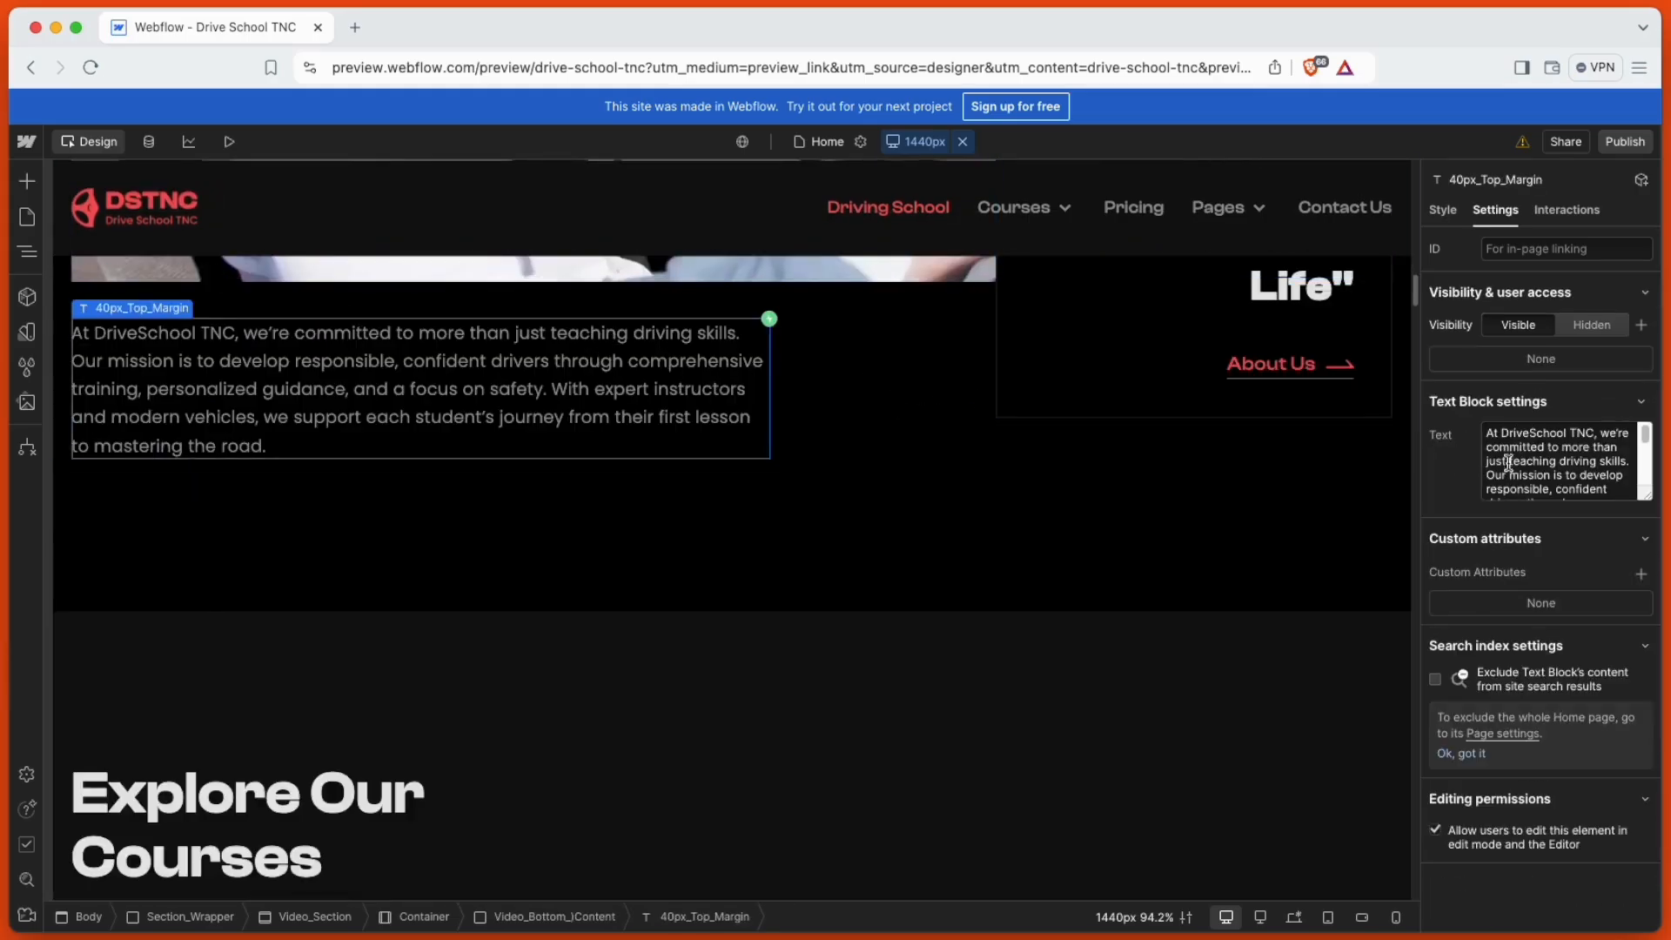
Step: Select the course cards in the Explore Our Courses slider to view their properties, and open the site's CMS collections
scroll(1067, 461, down, 7)
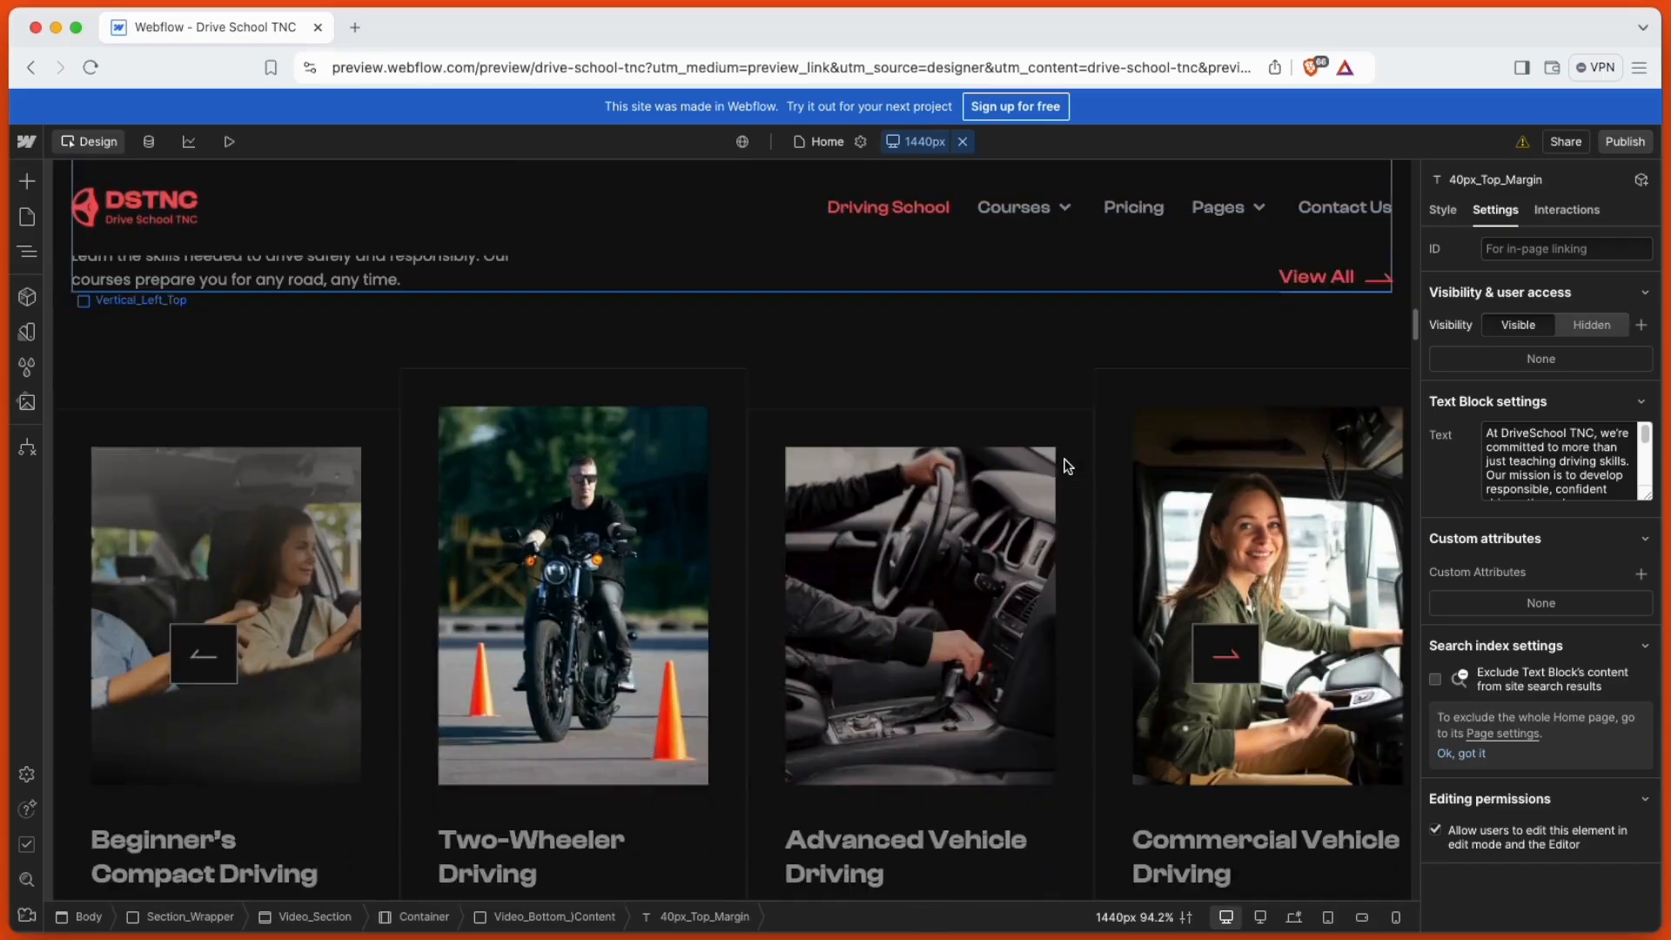
click(306, 541)
click(609, 566)
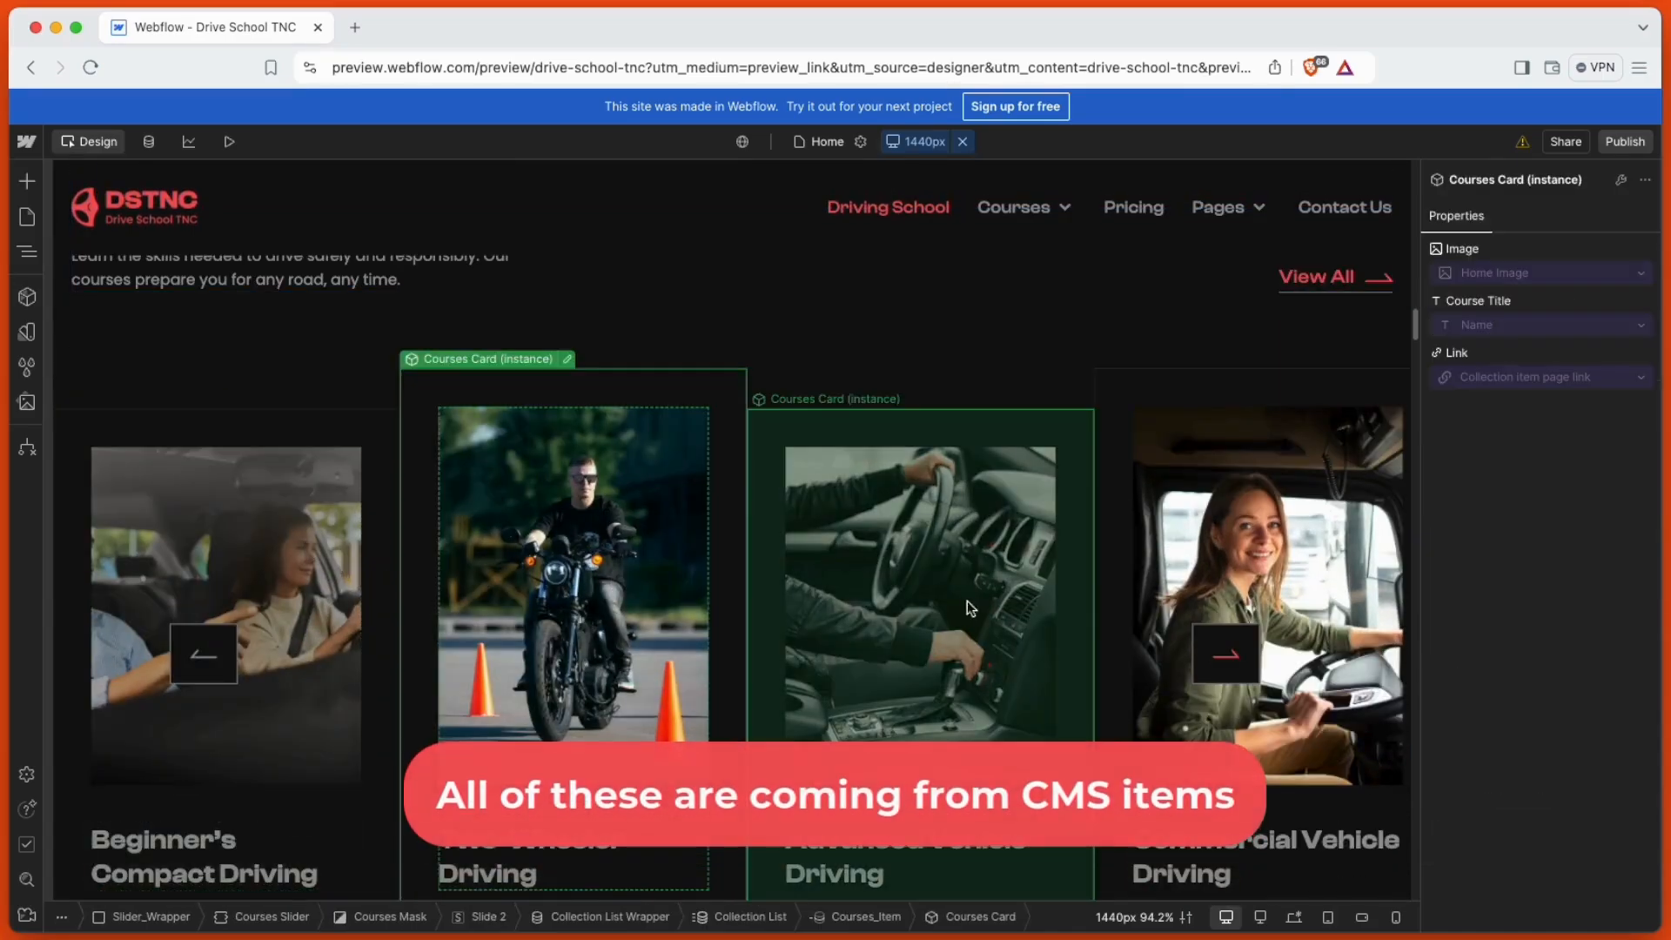
click(967, 600)
click(1239, 567)
scroll(1241, 567, down, 1)
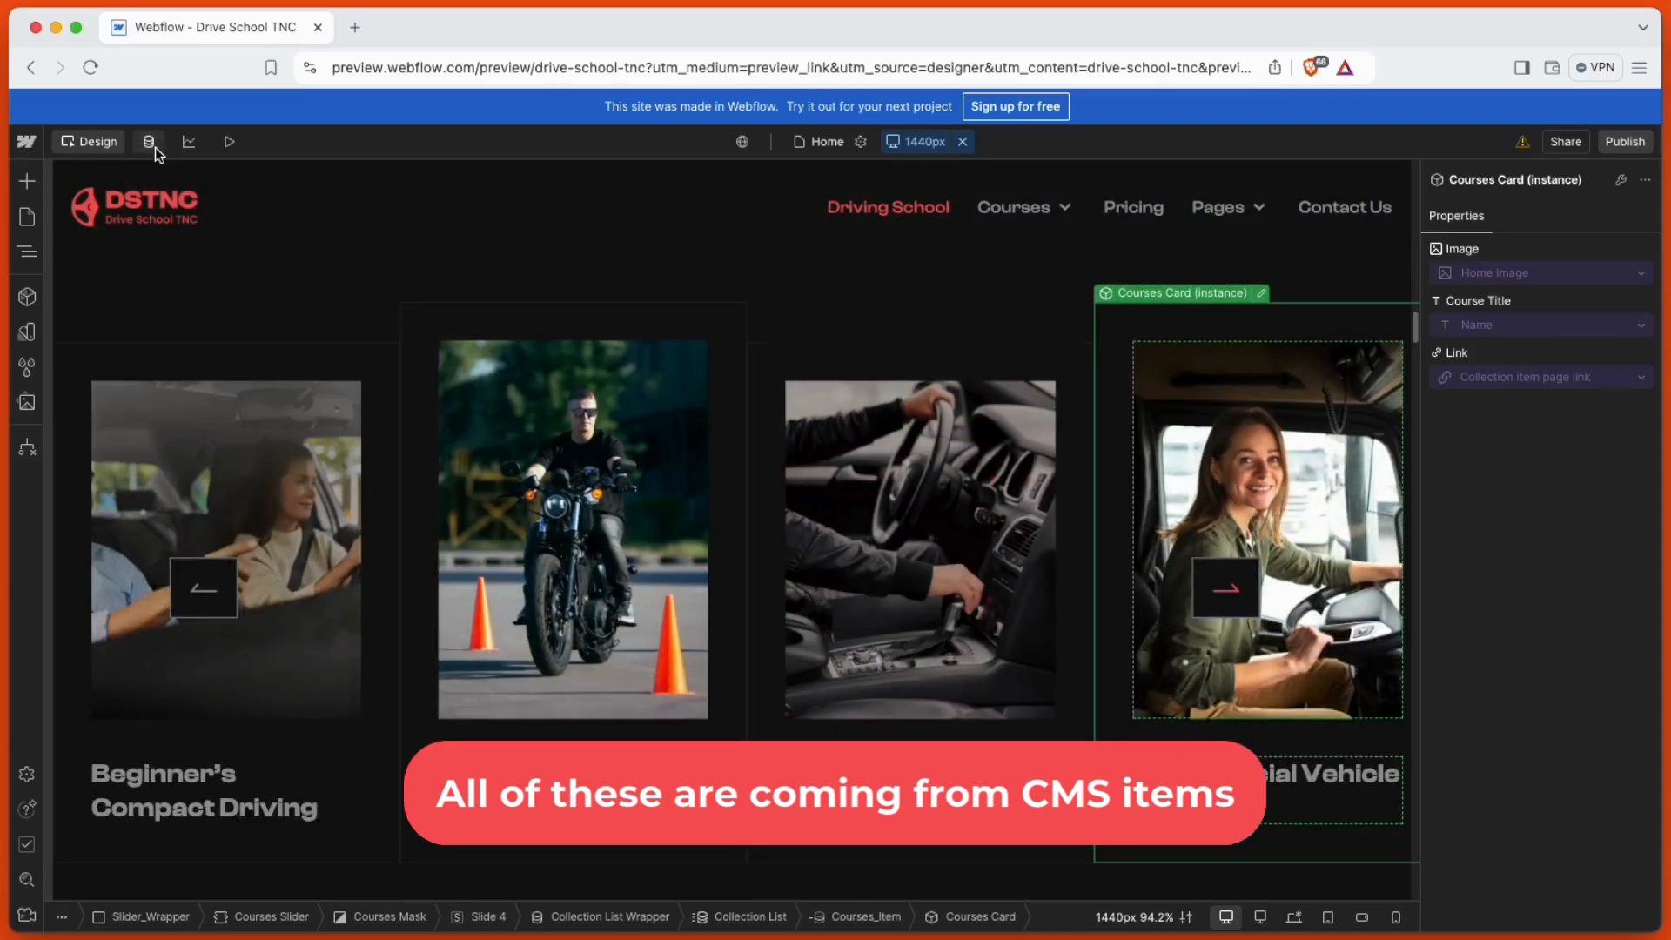
click(149, 142)
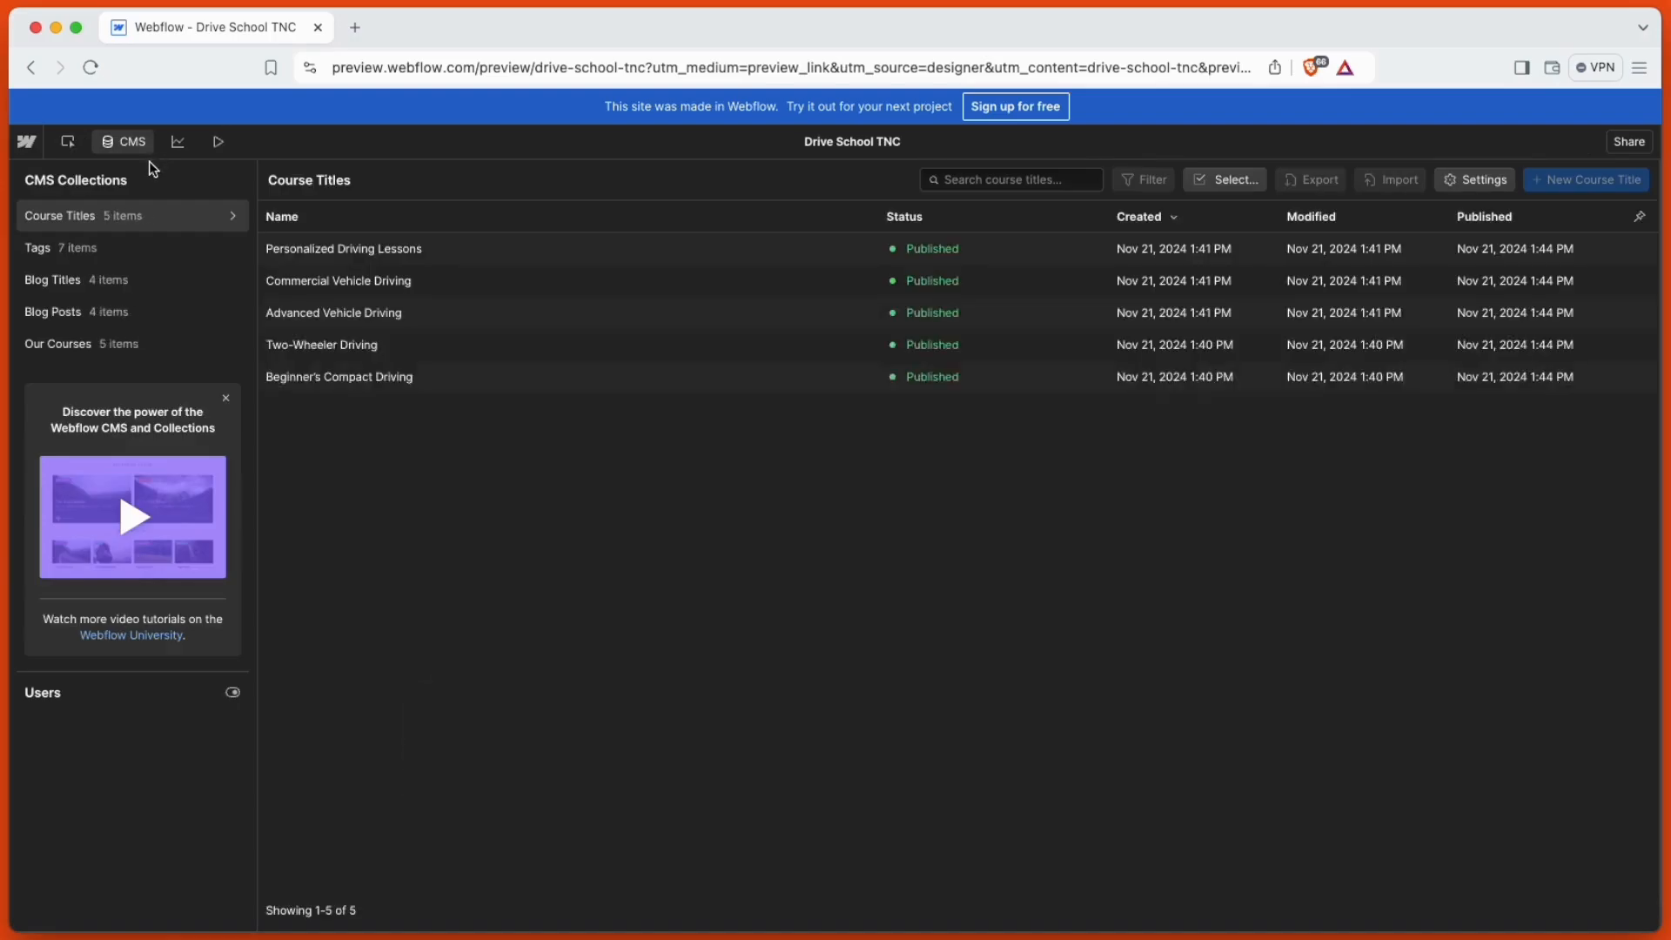
Step: Look through the items of the Tags, Blog Titles, Blog Posts and Our Courses collections
click(58, 252)
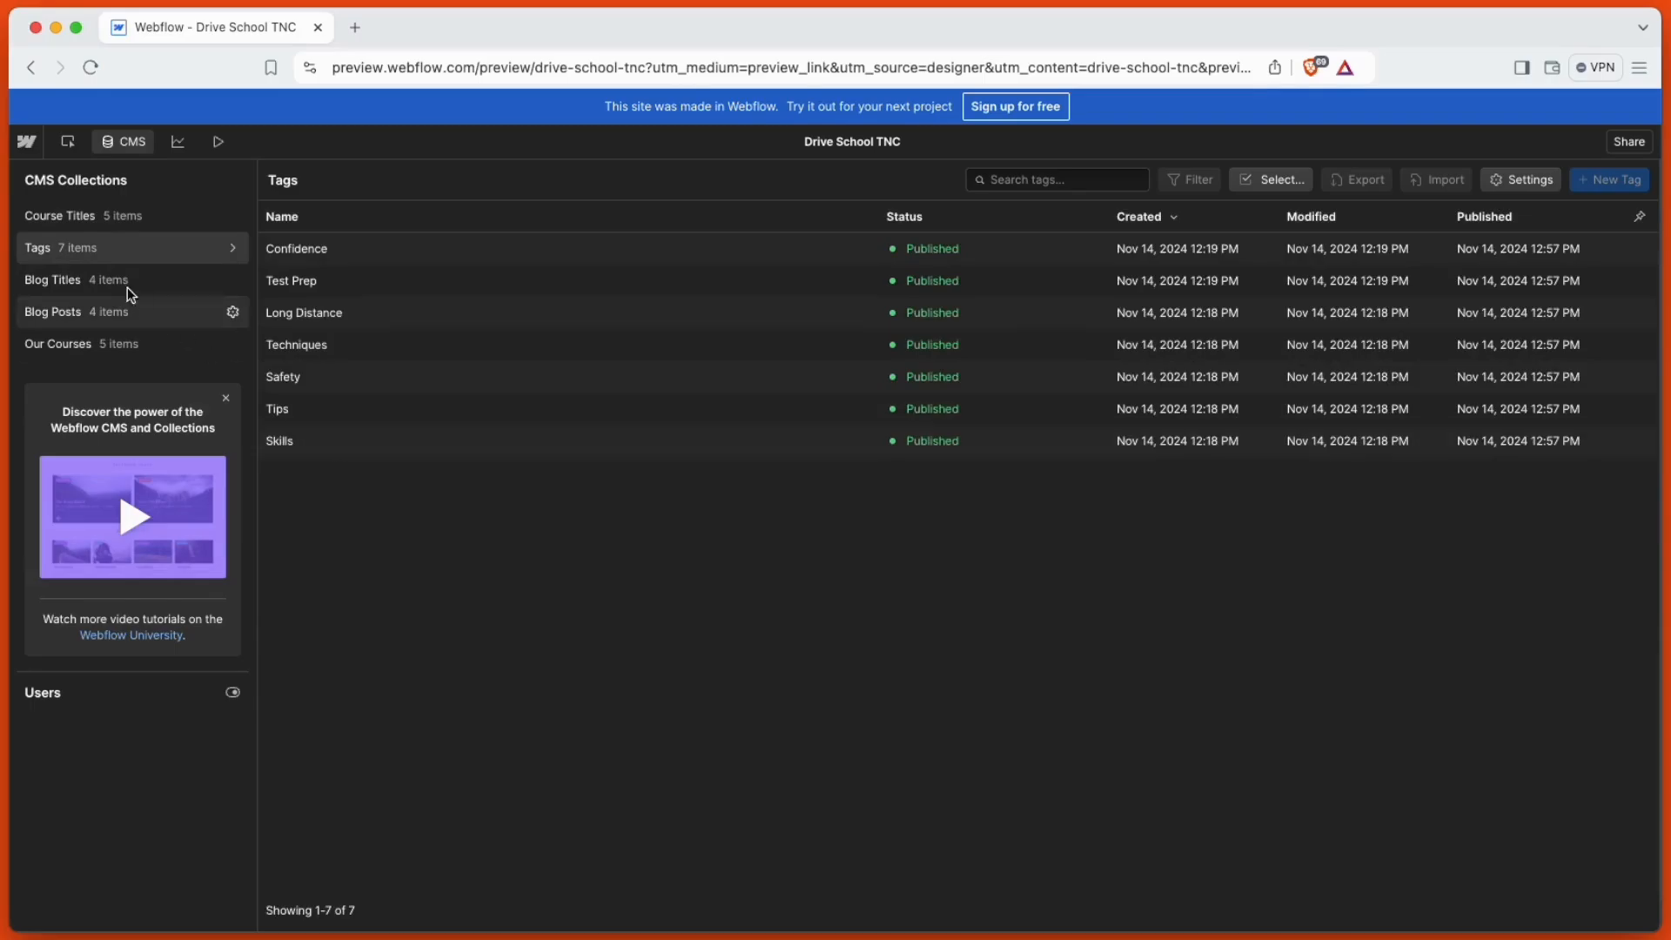
click(105, 276)
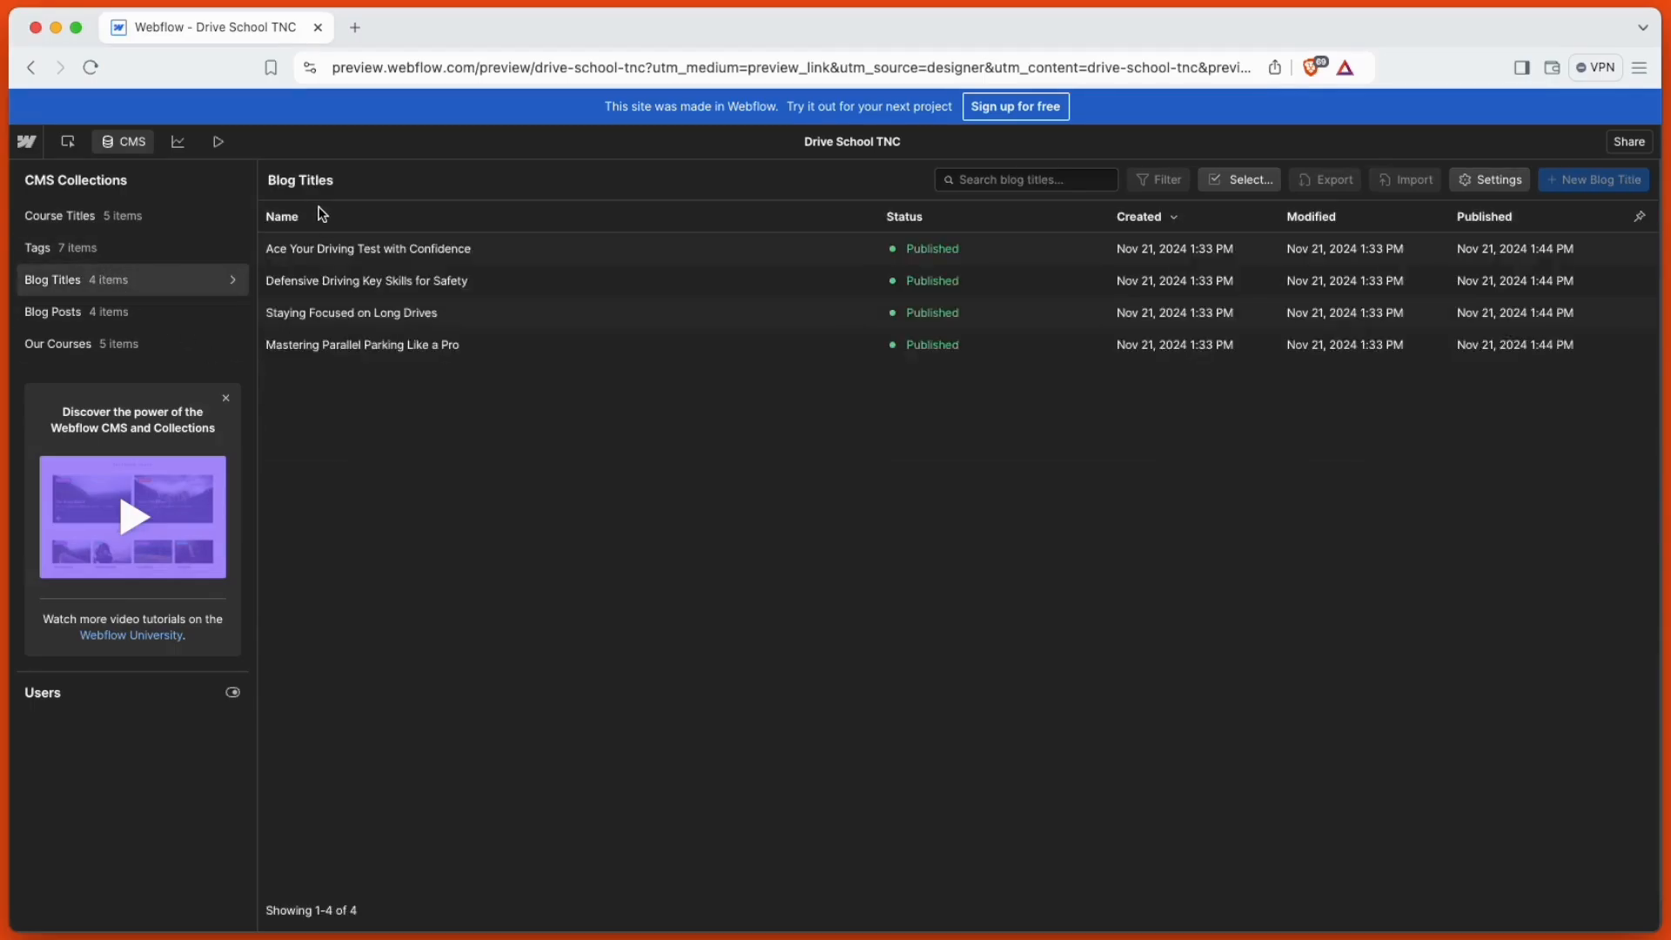
click(118, 315)
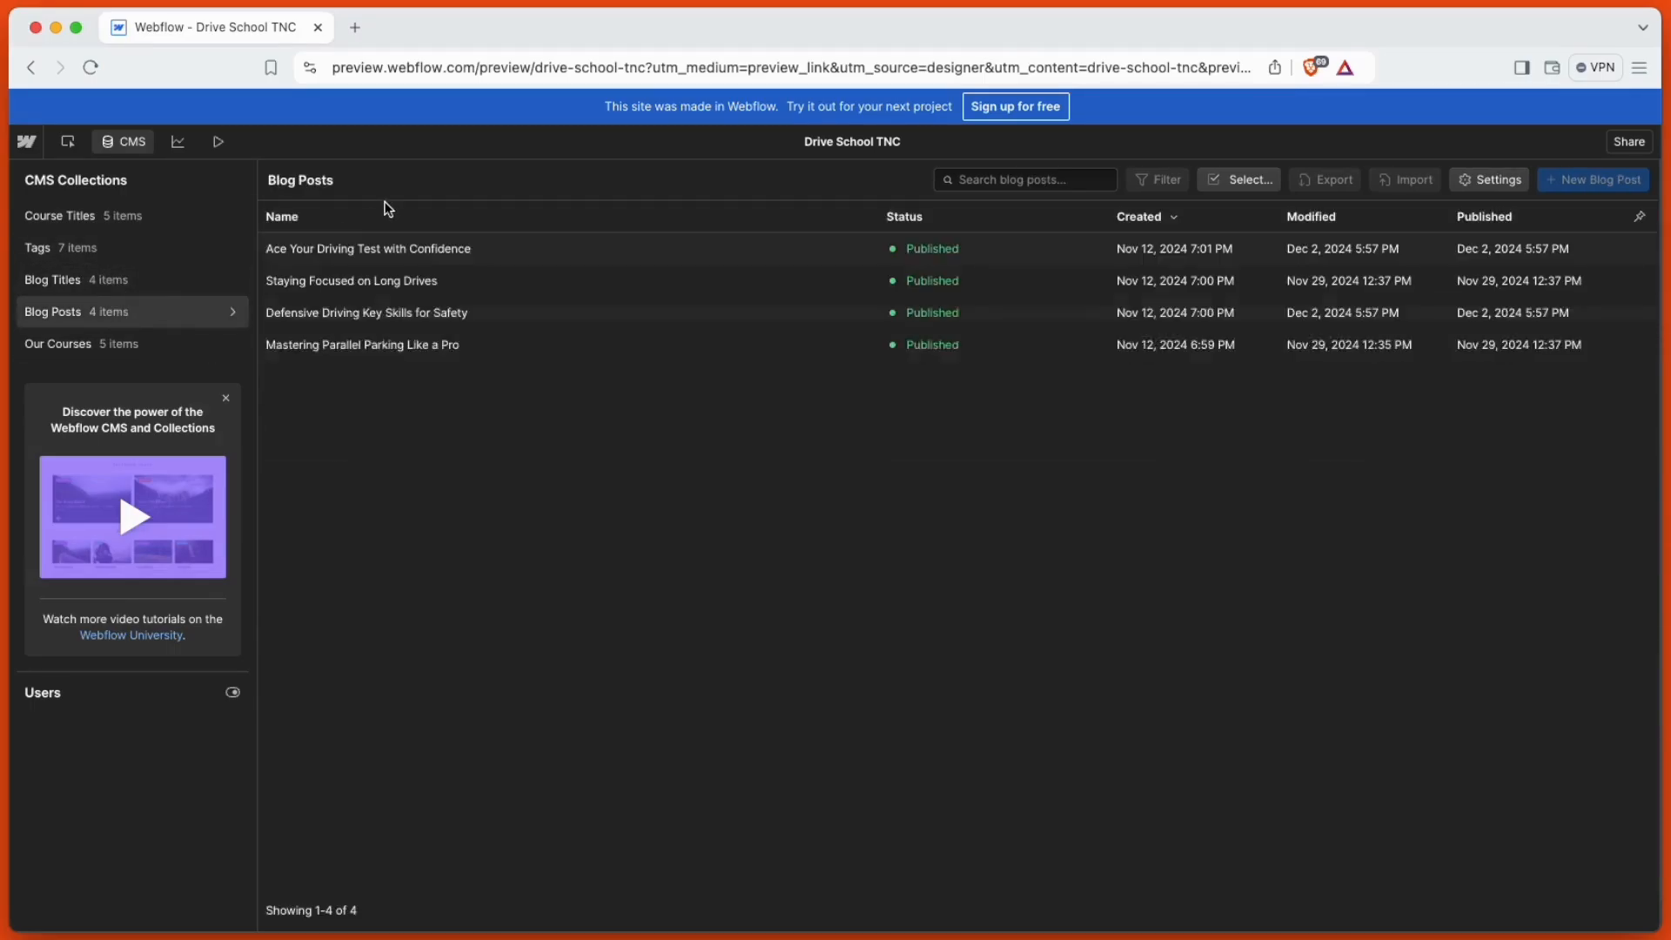
click(157, 343)
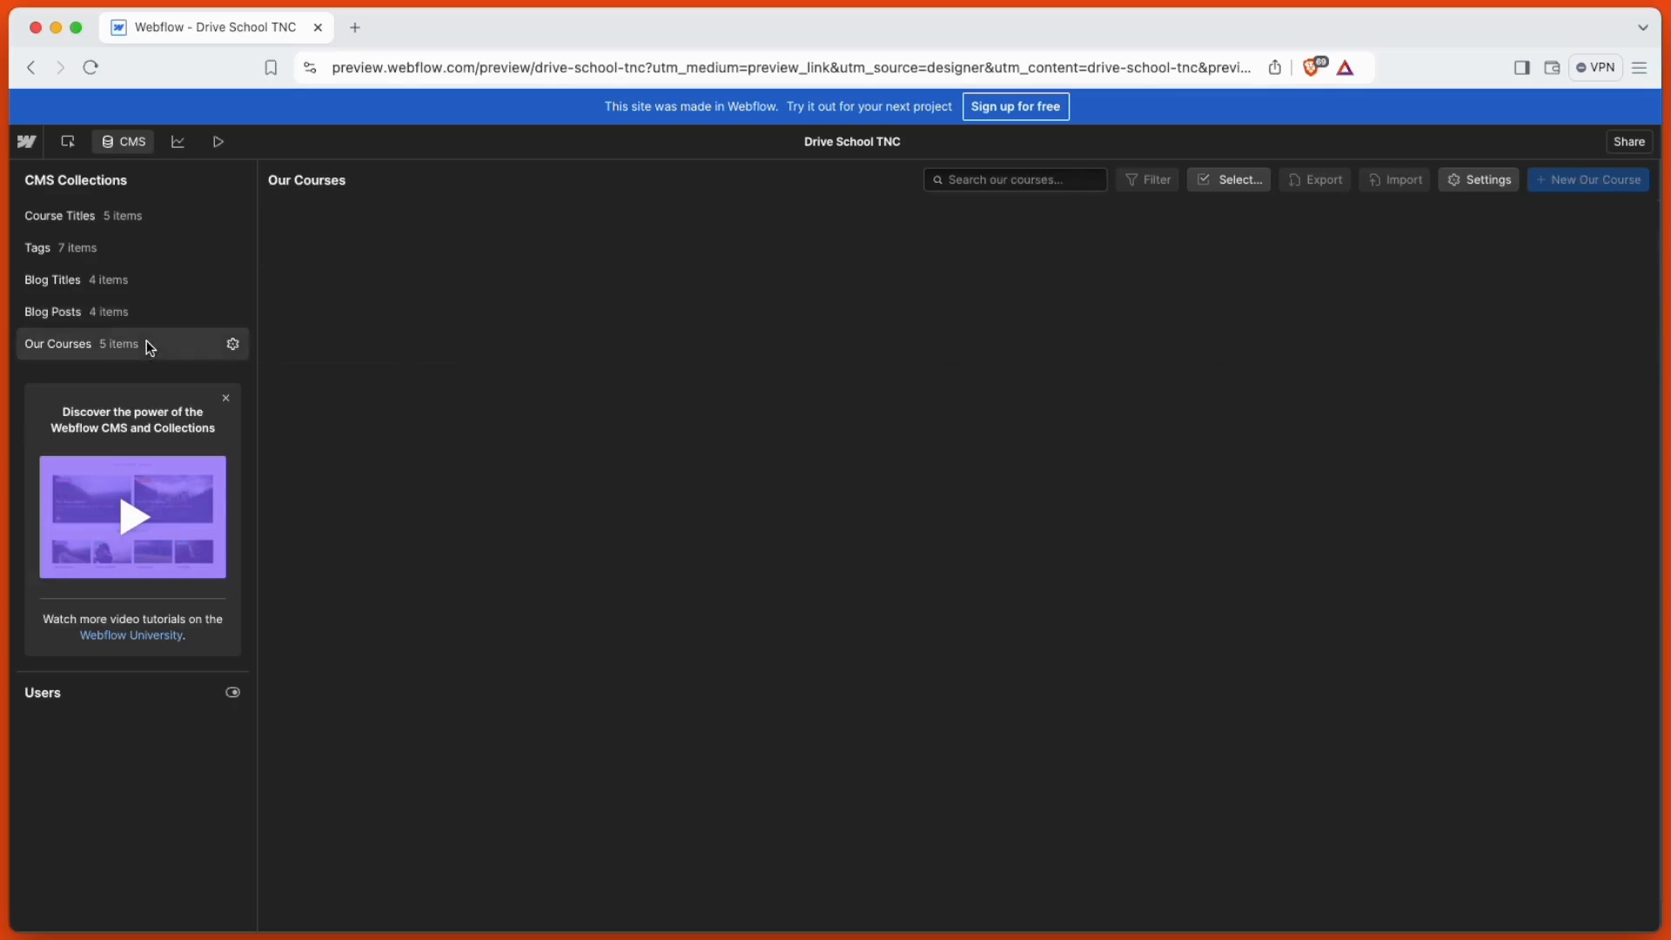
Step: Review all fields of the Beginner's Compact Driving item in Our Courses, and close it without saving
click(420, 383)
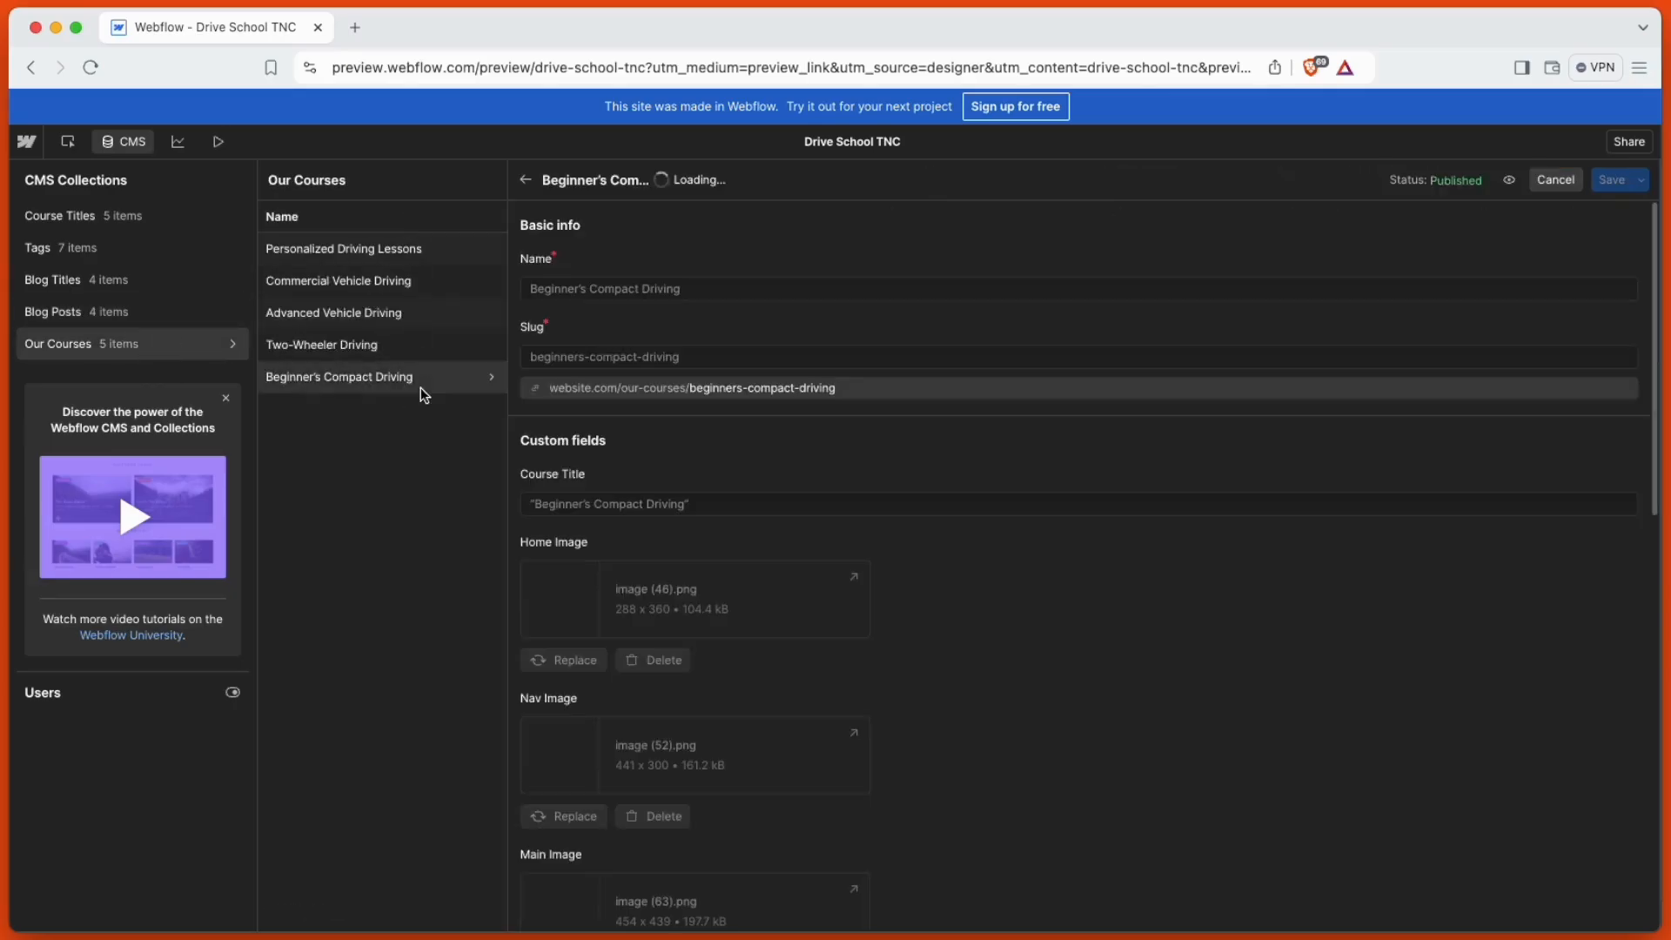
scroll(645, 839, down, 10)
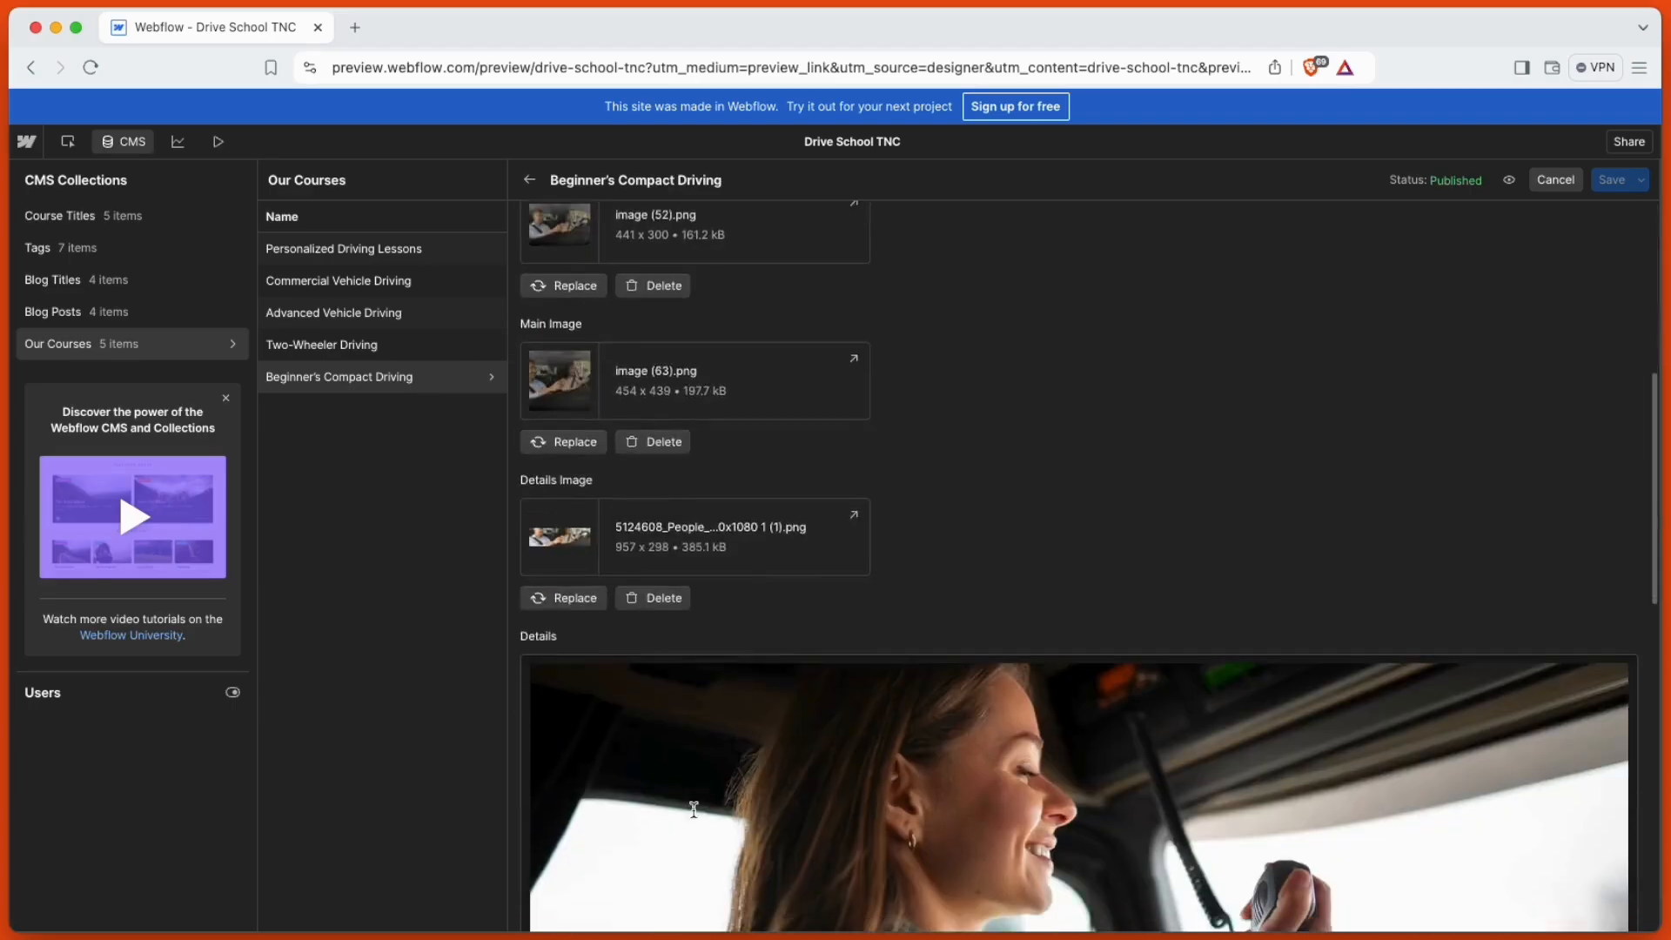
scroll(694, 808, down, 7)
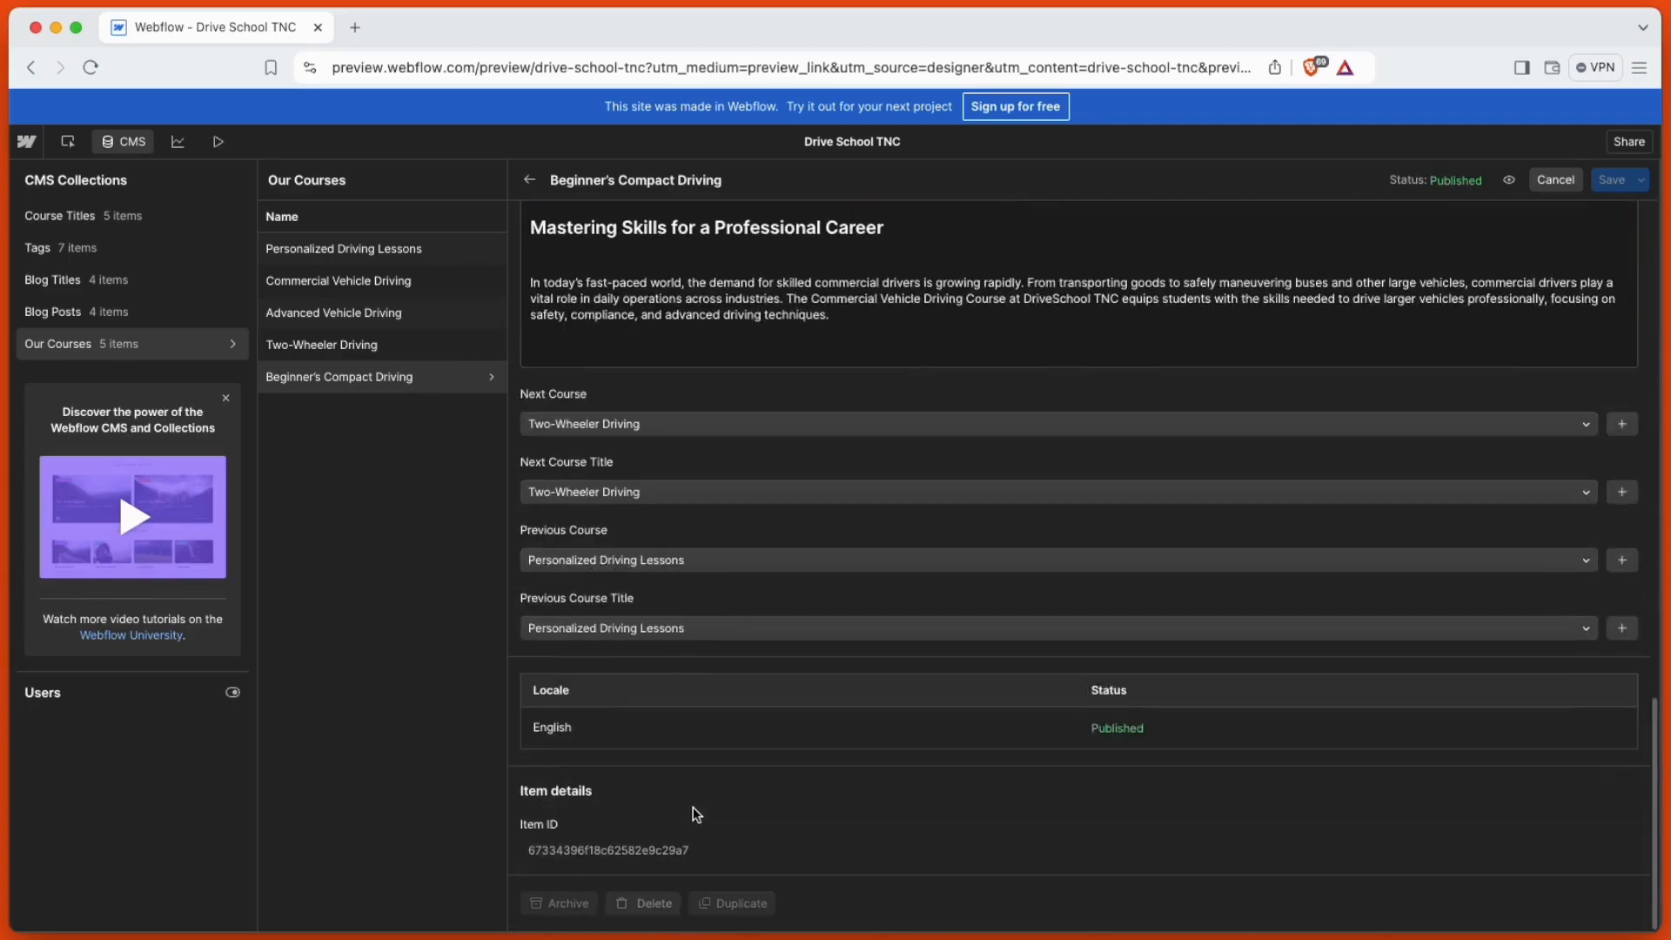
scroll(880, 644, up, 15)
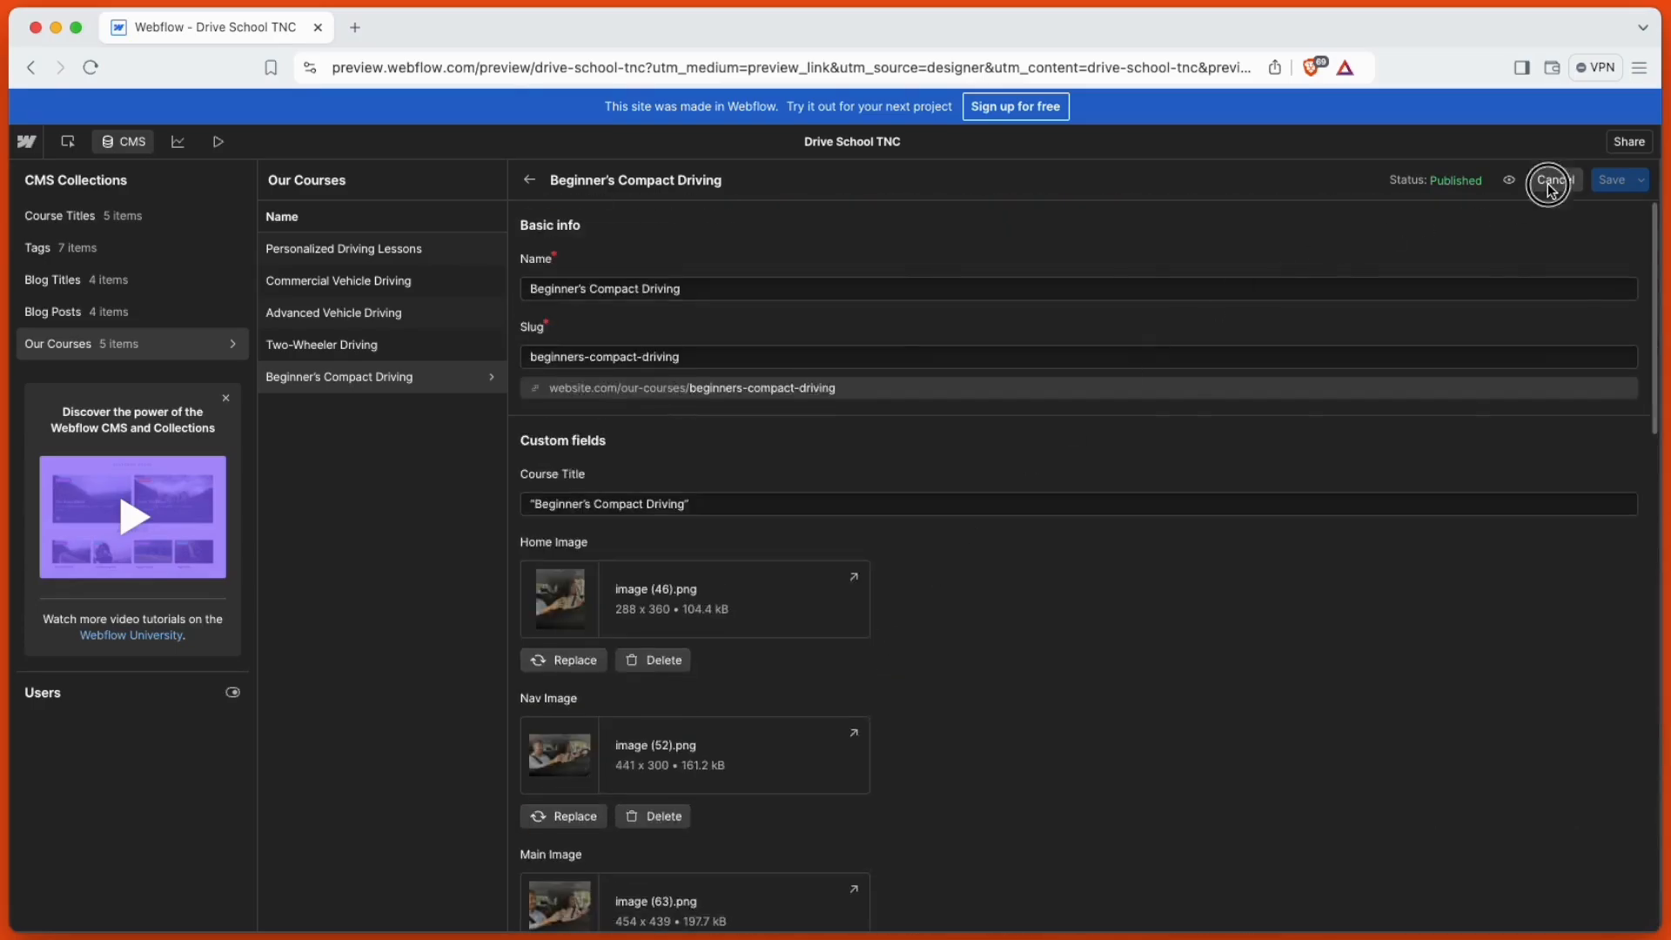
click(1550, 185)
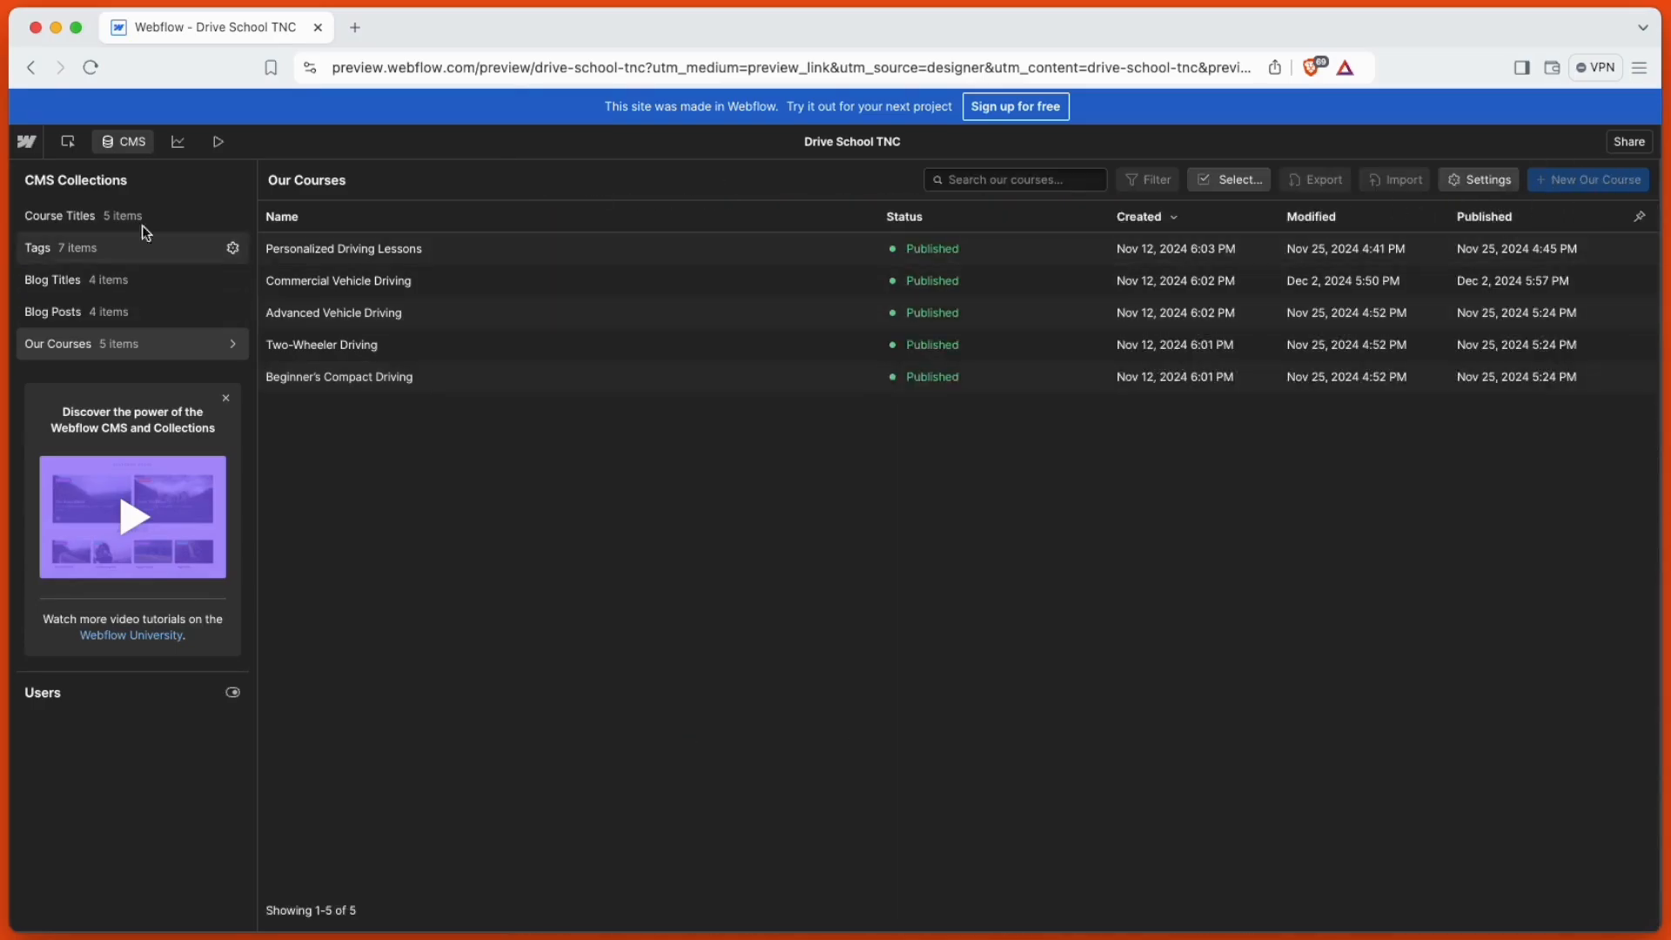
Step: Back on the design canvas, examine the settings of the footer's email text and its Two-Wheeler Driving, Terms & Condition, Facebook and Twitter links
click(126, 141)
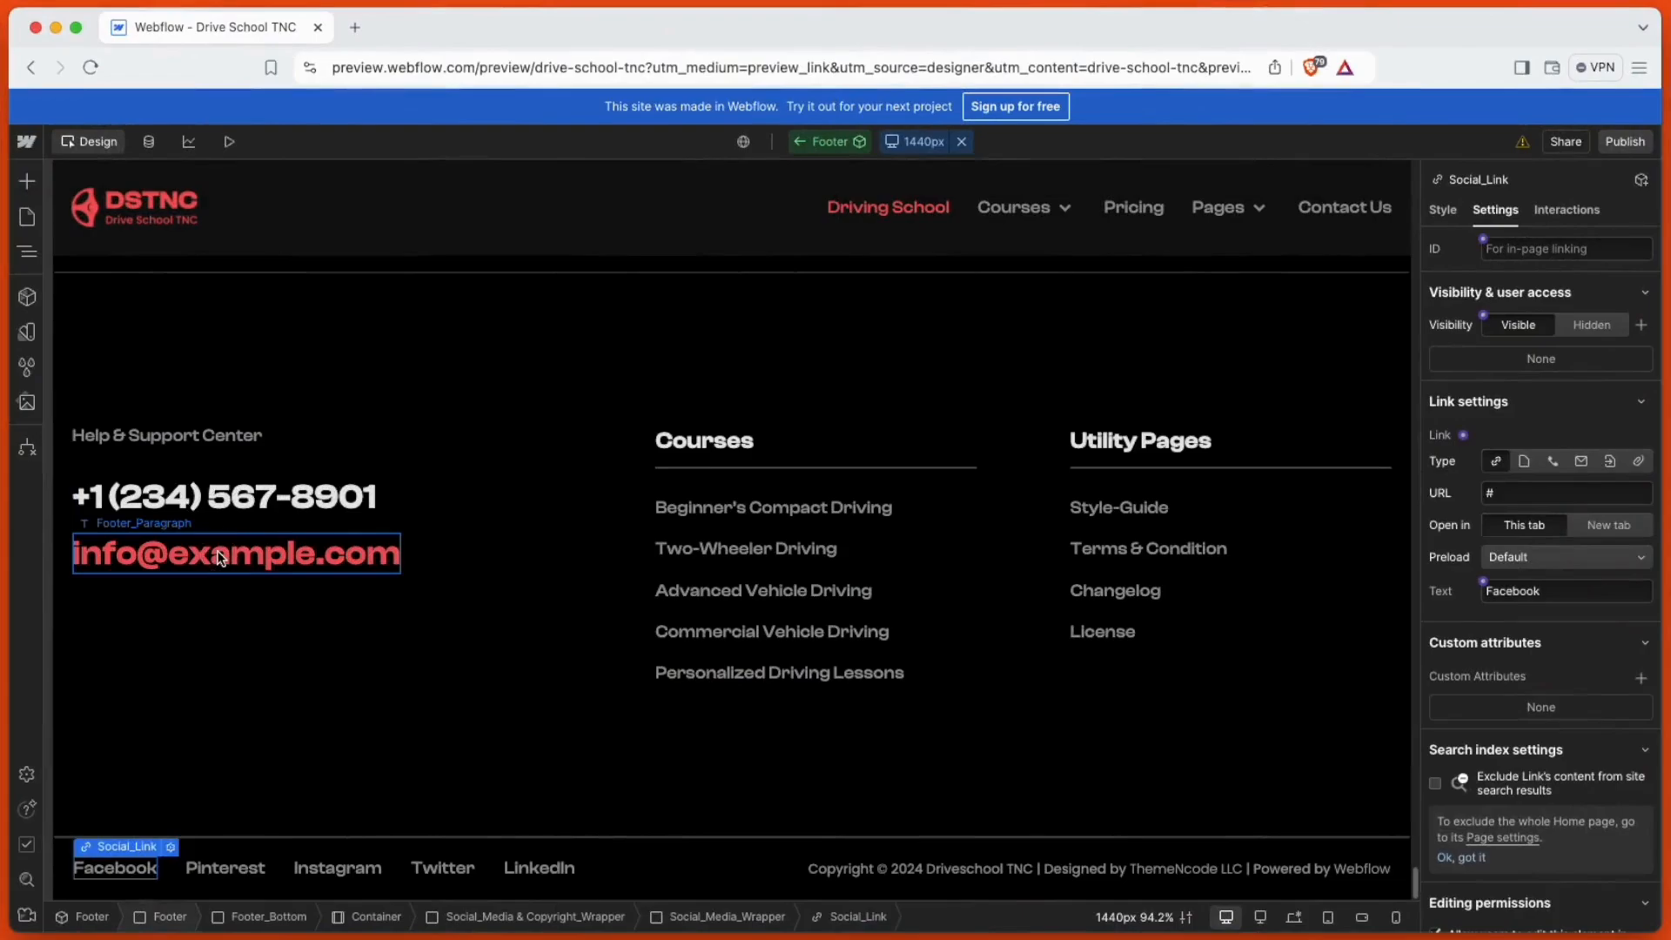
click(217, 550)
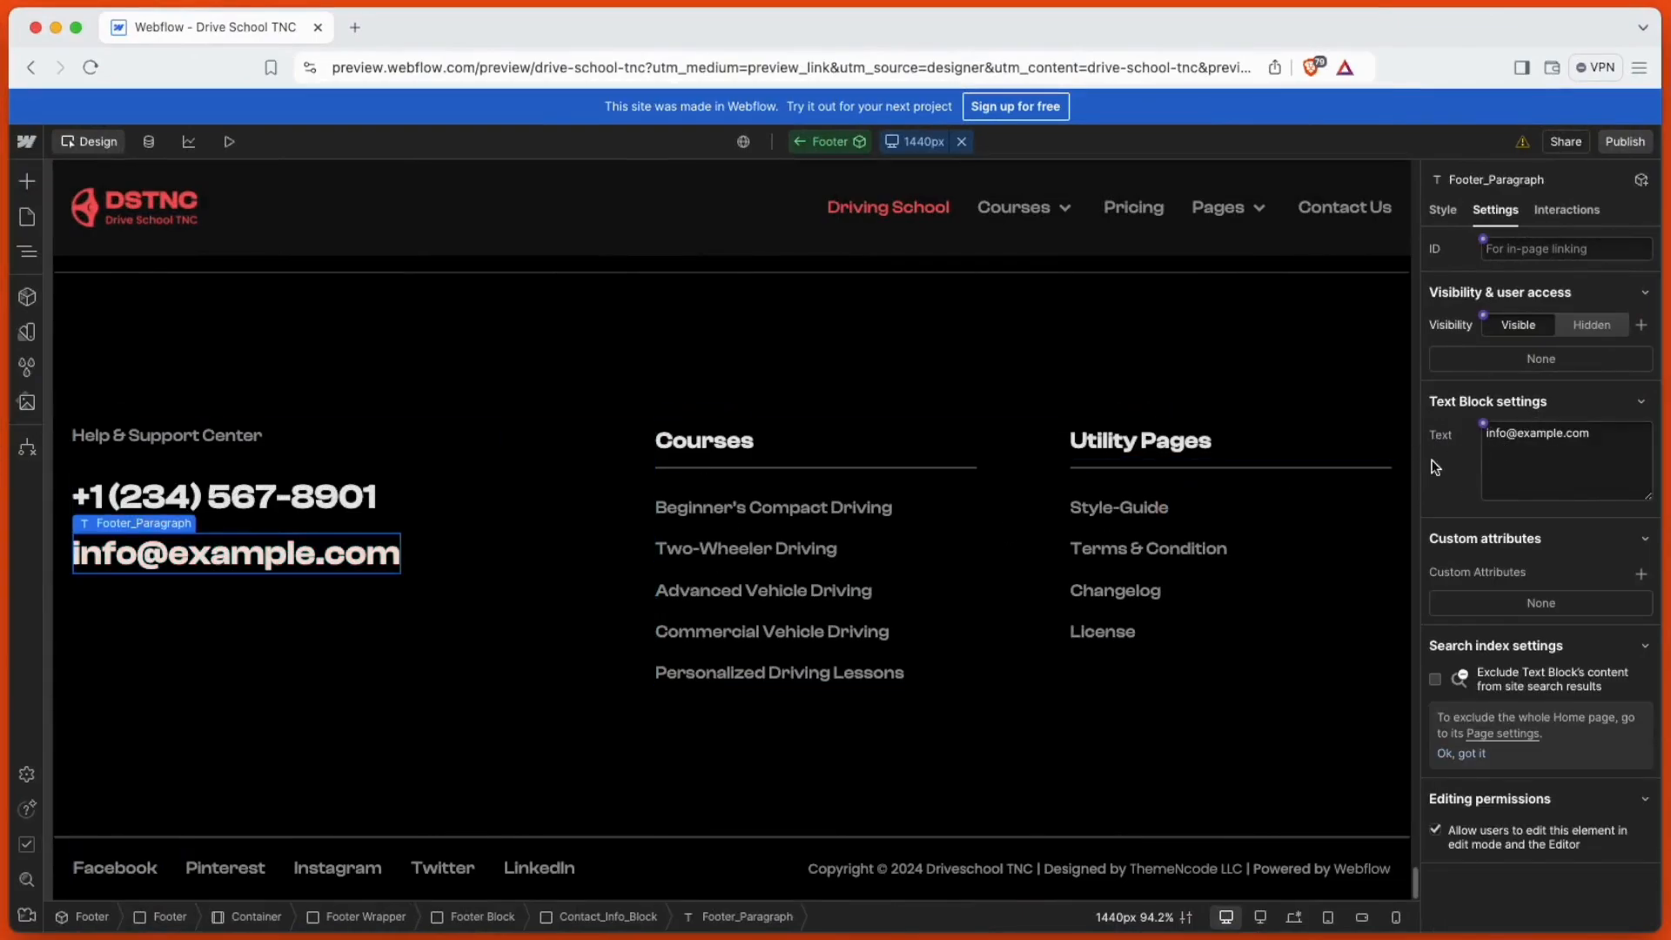
click(793, 558)
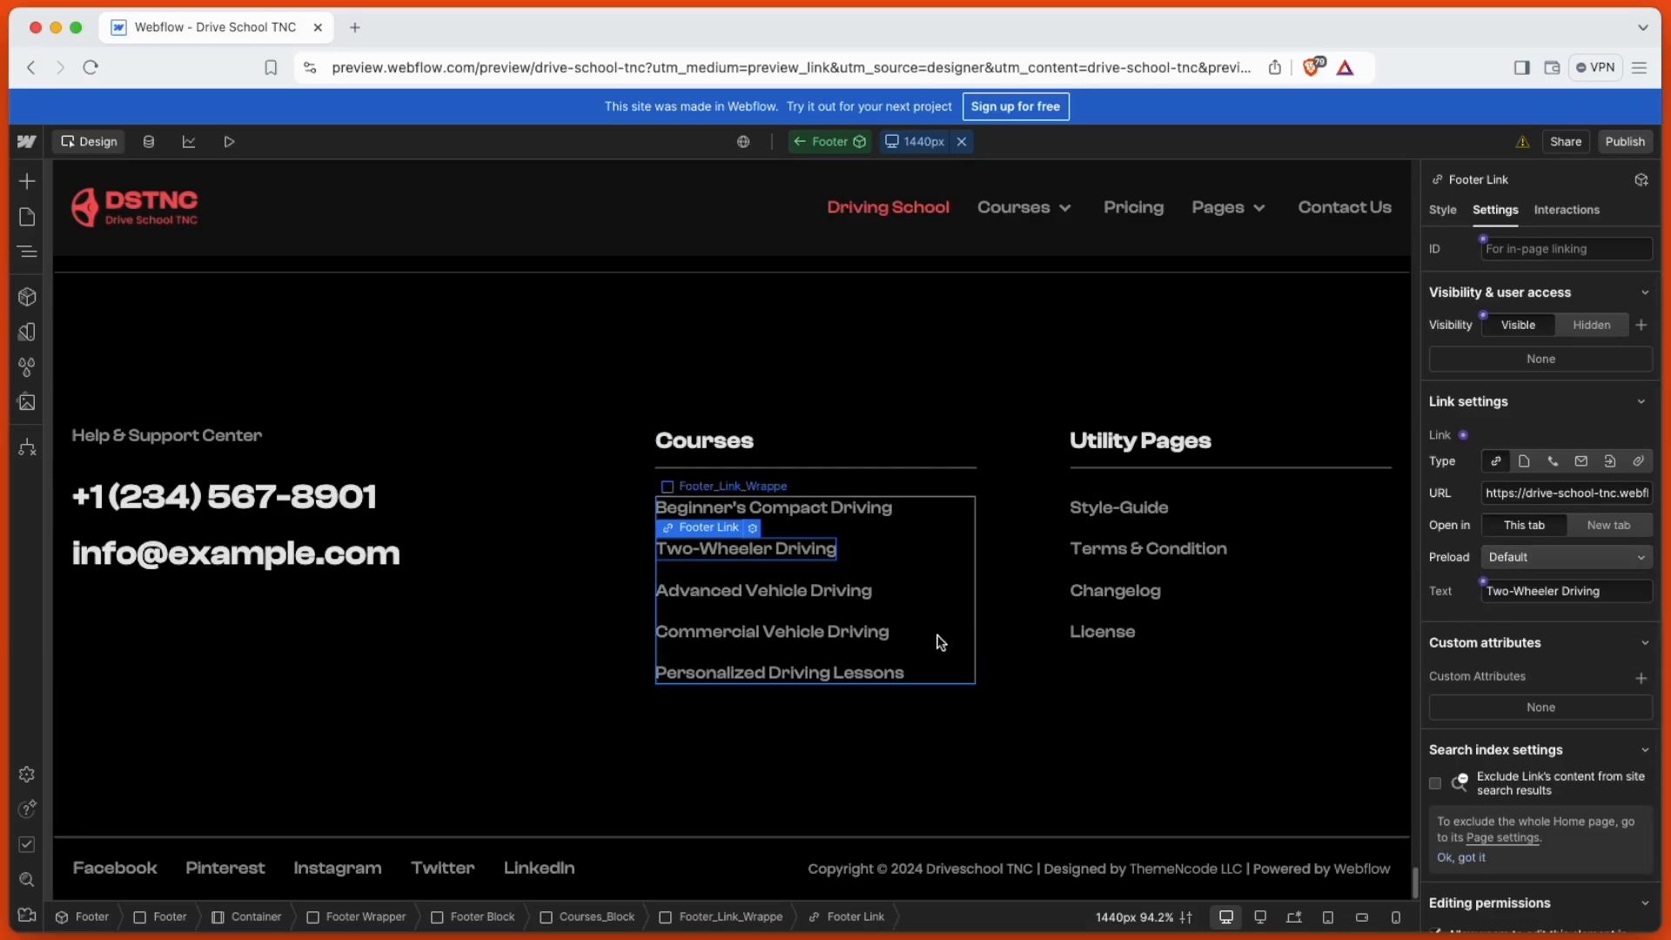
click(1142, 554)
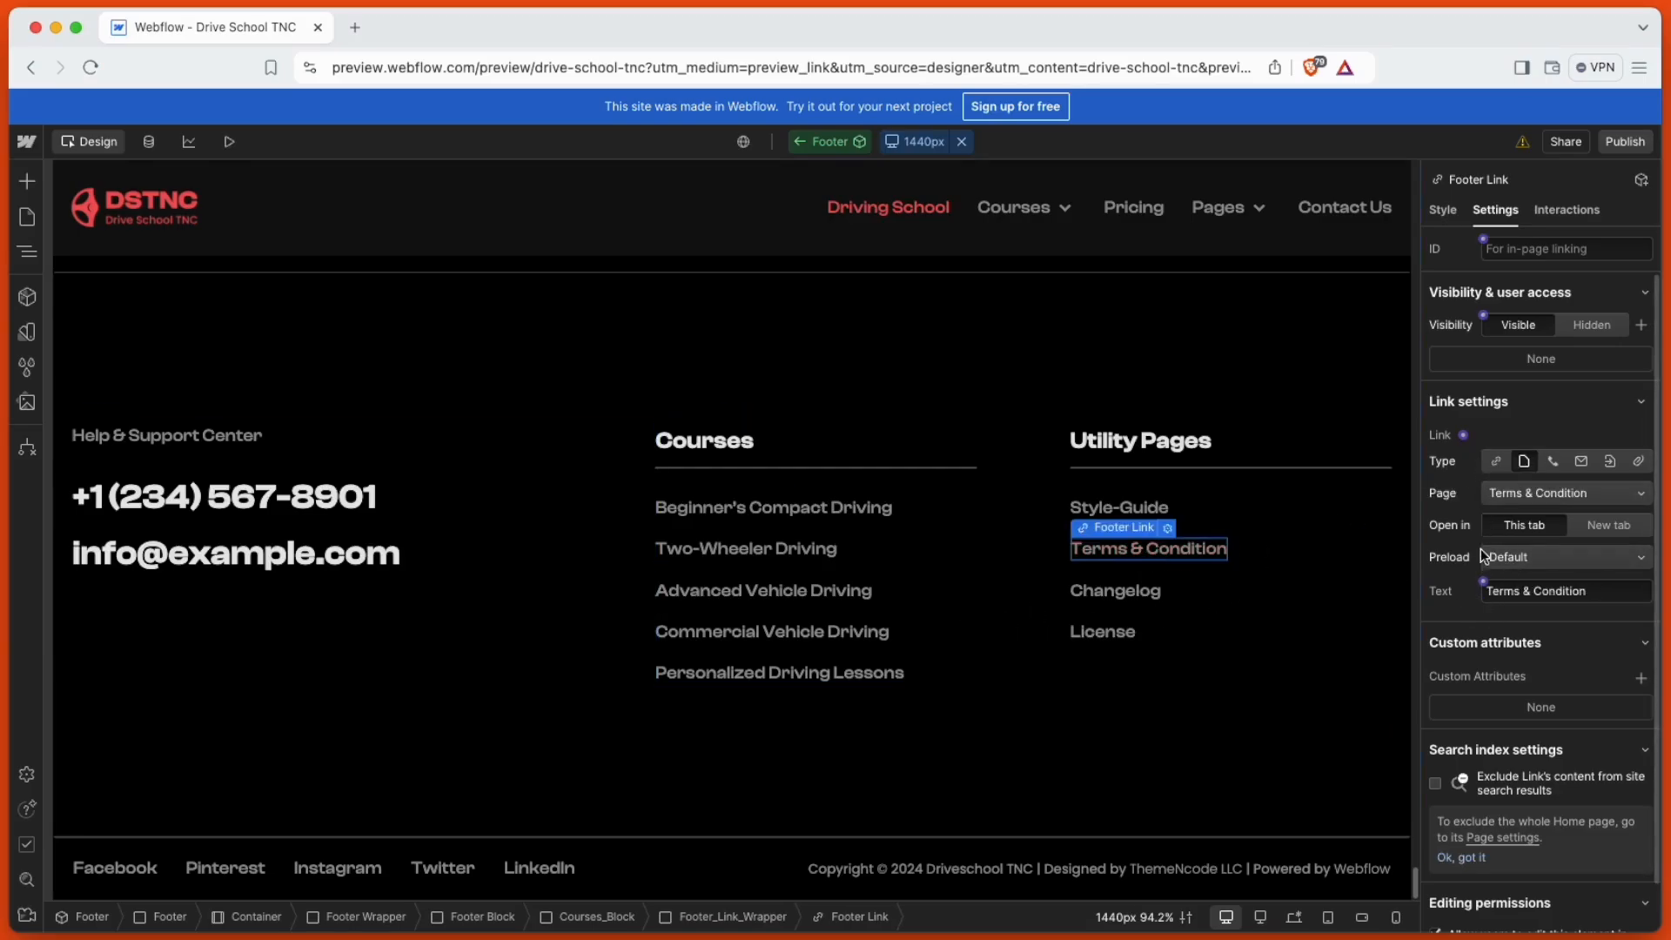
click(127, 874)
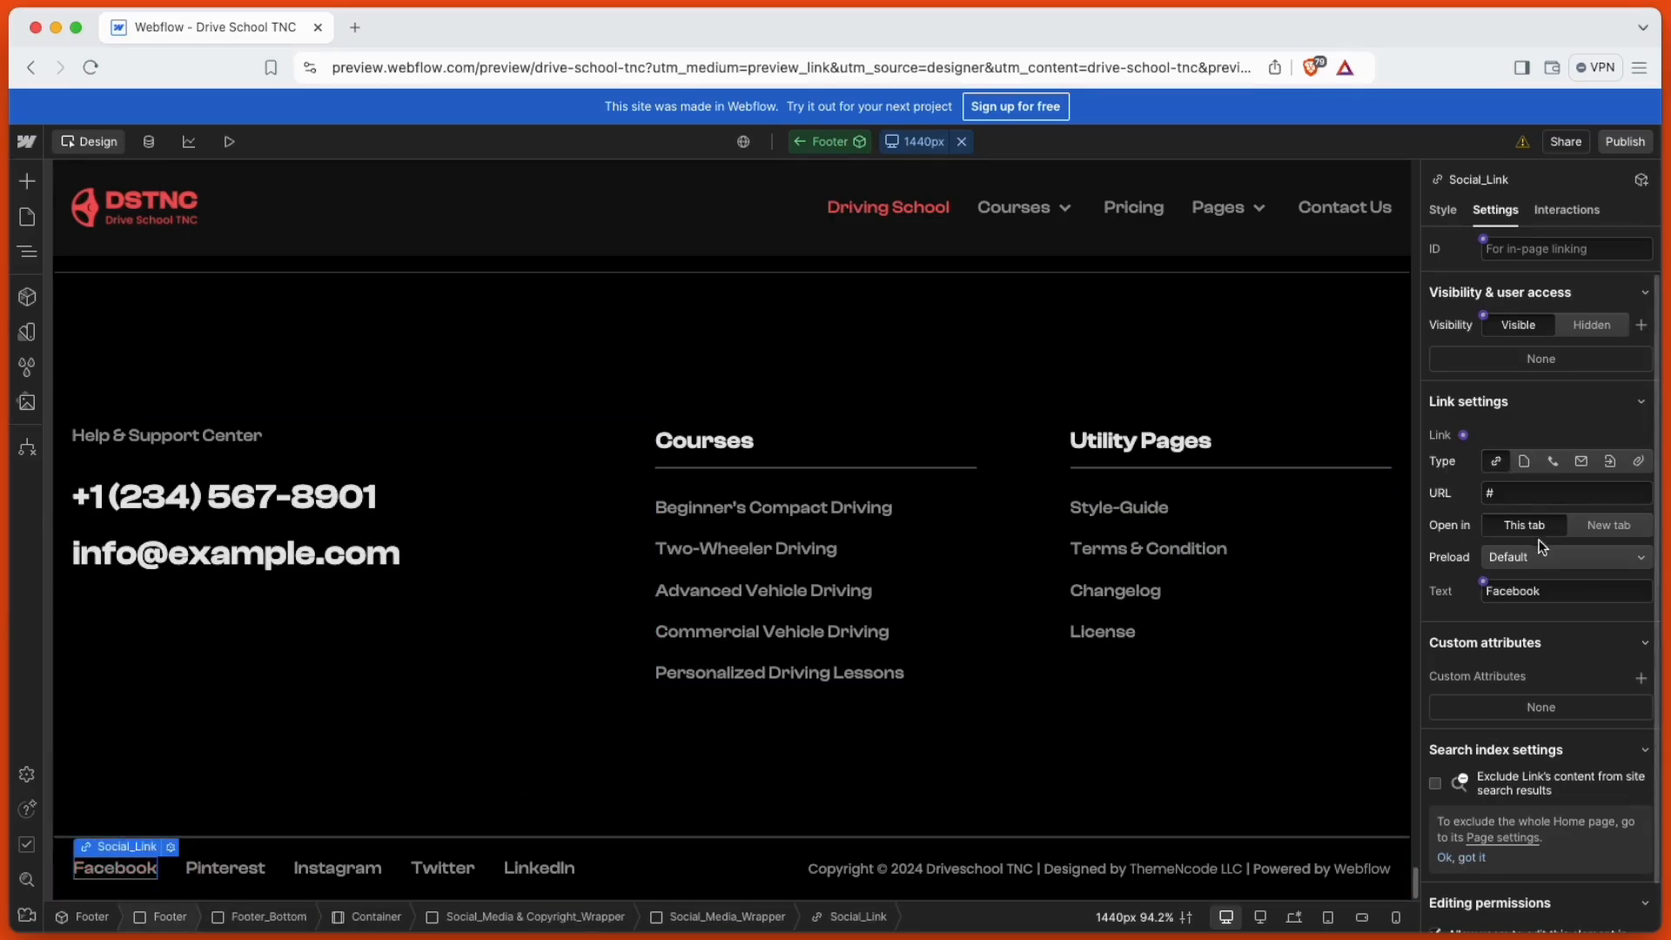
click(443, 867)
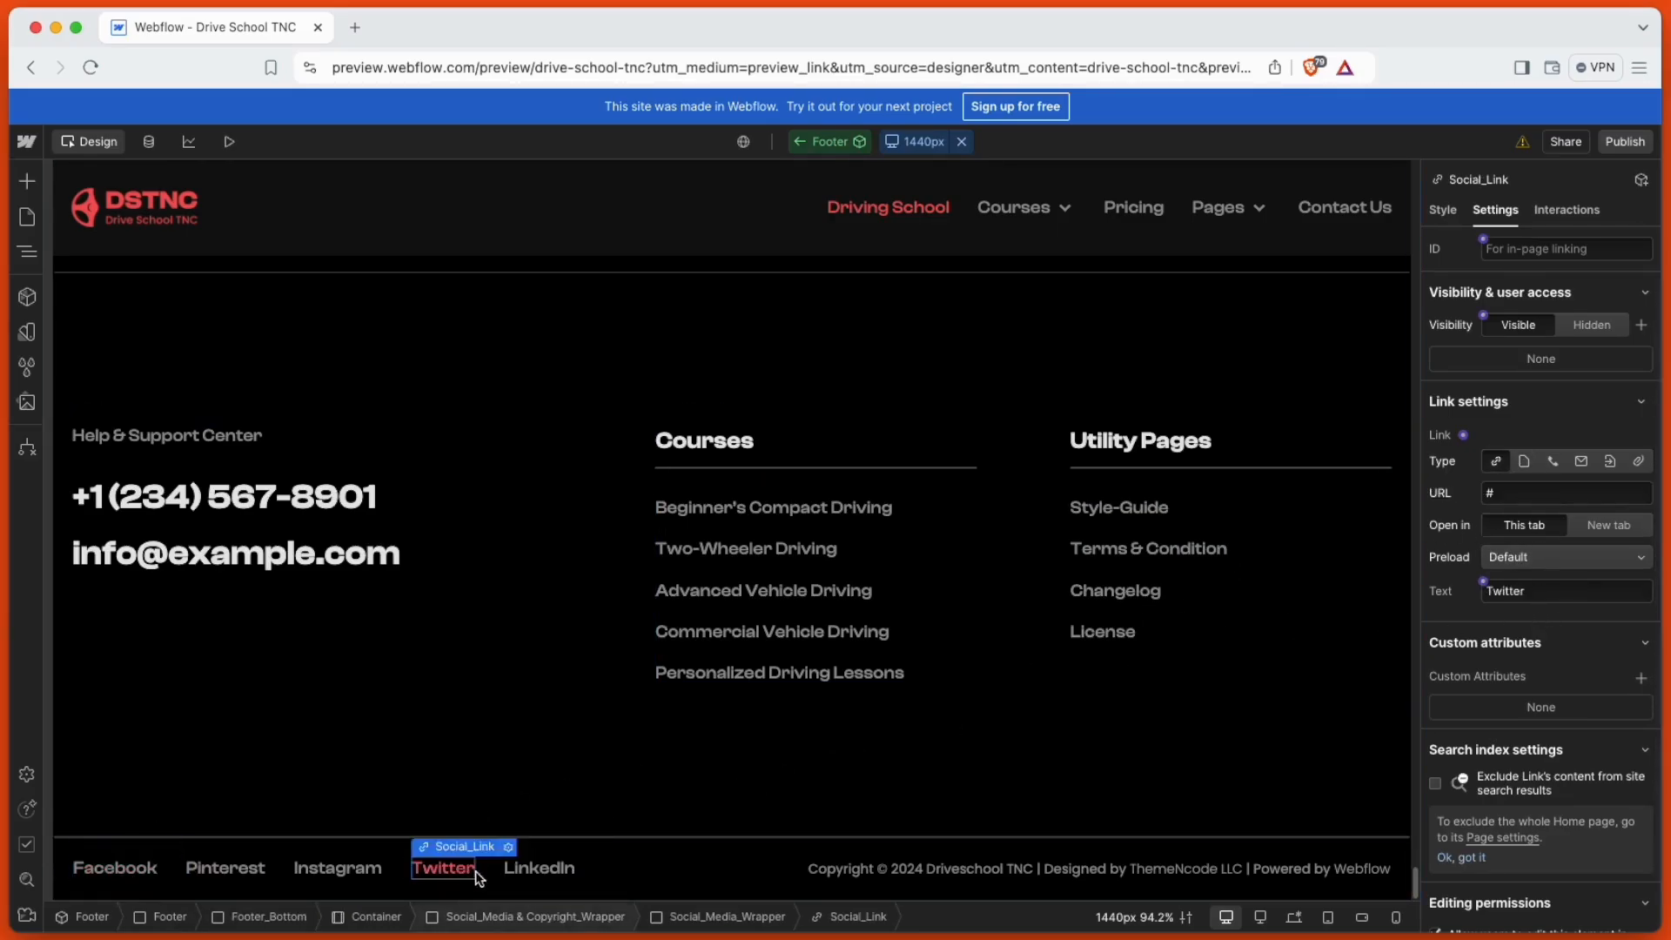